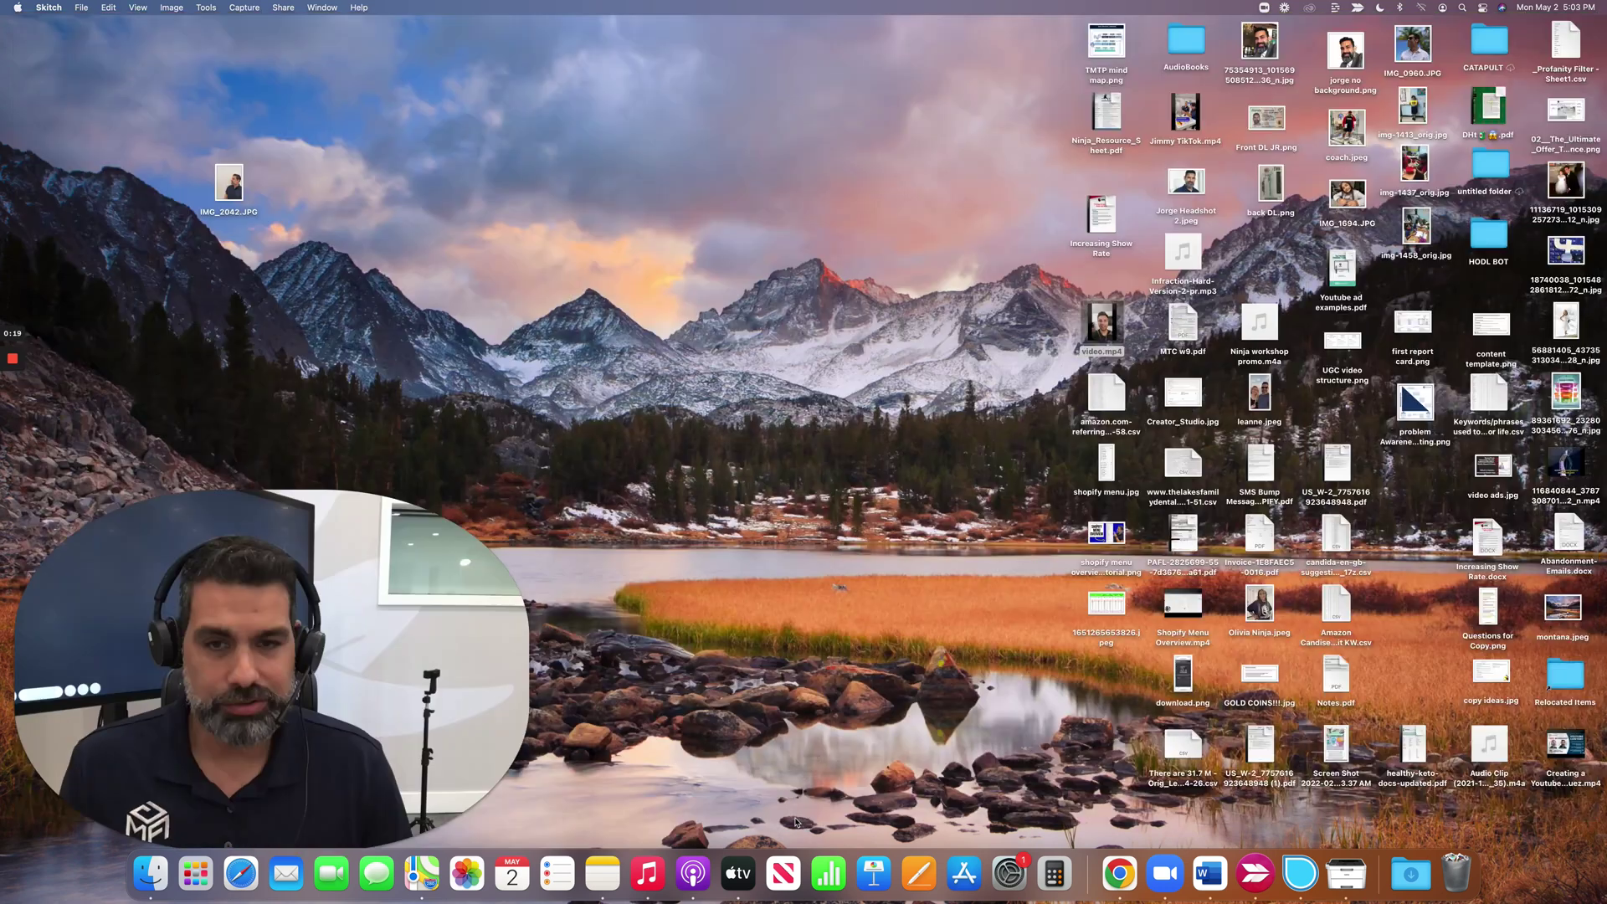
- Open the Shopify Customers page in Chrome and zoom the page to 200%
left_click(1120, 875)
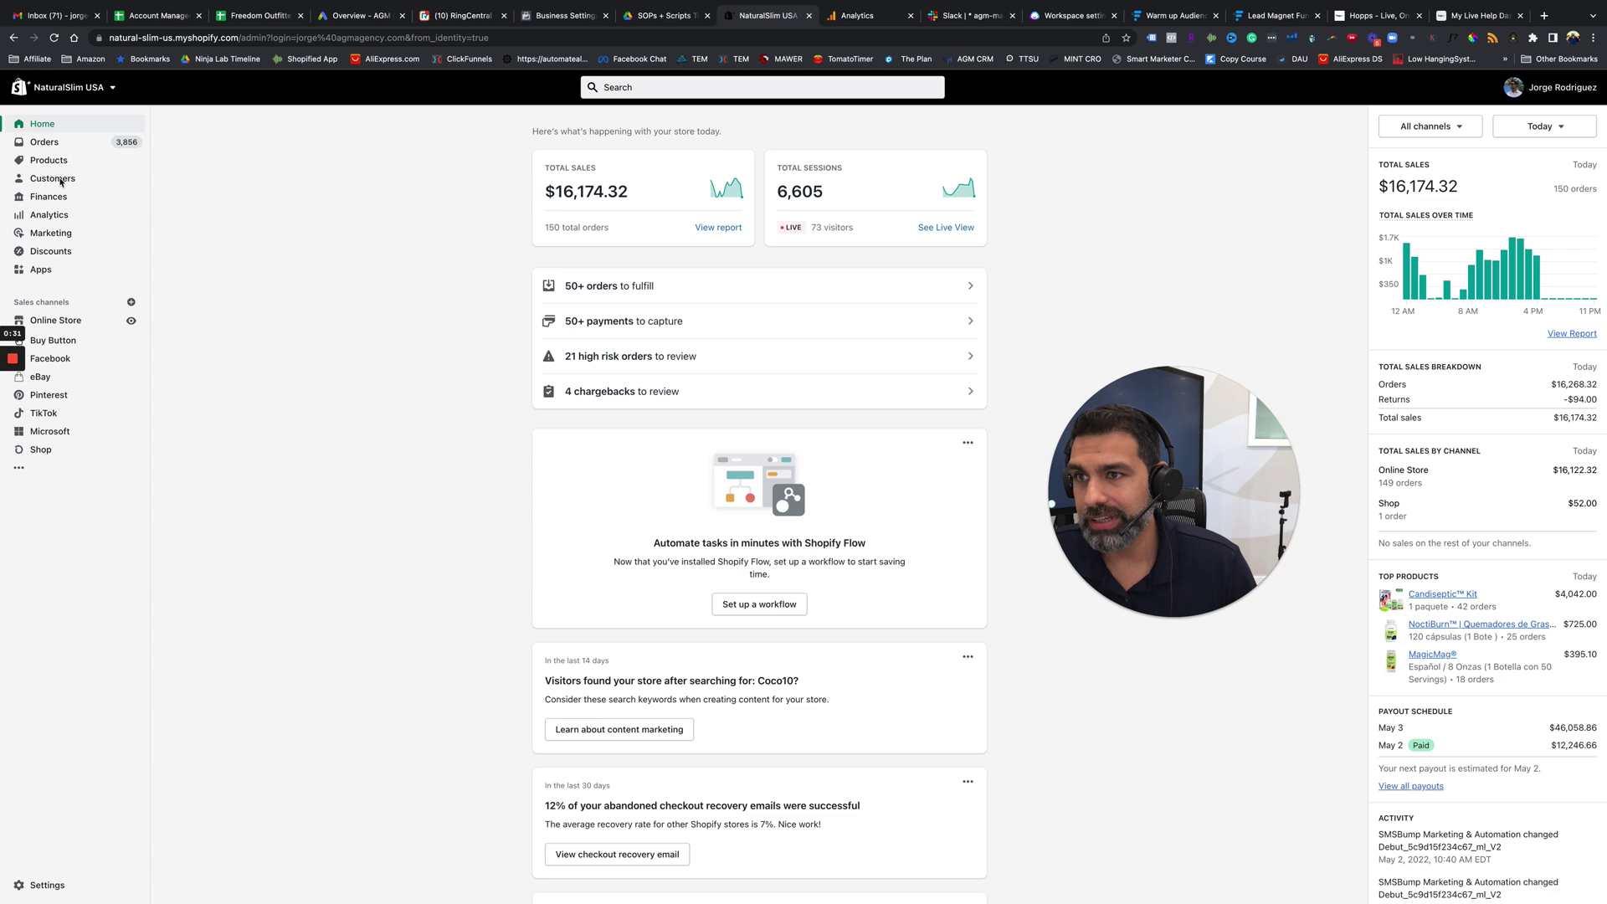
left_click(52, 178)
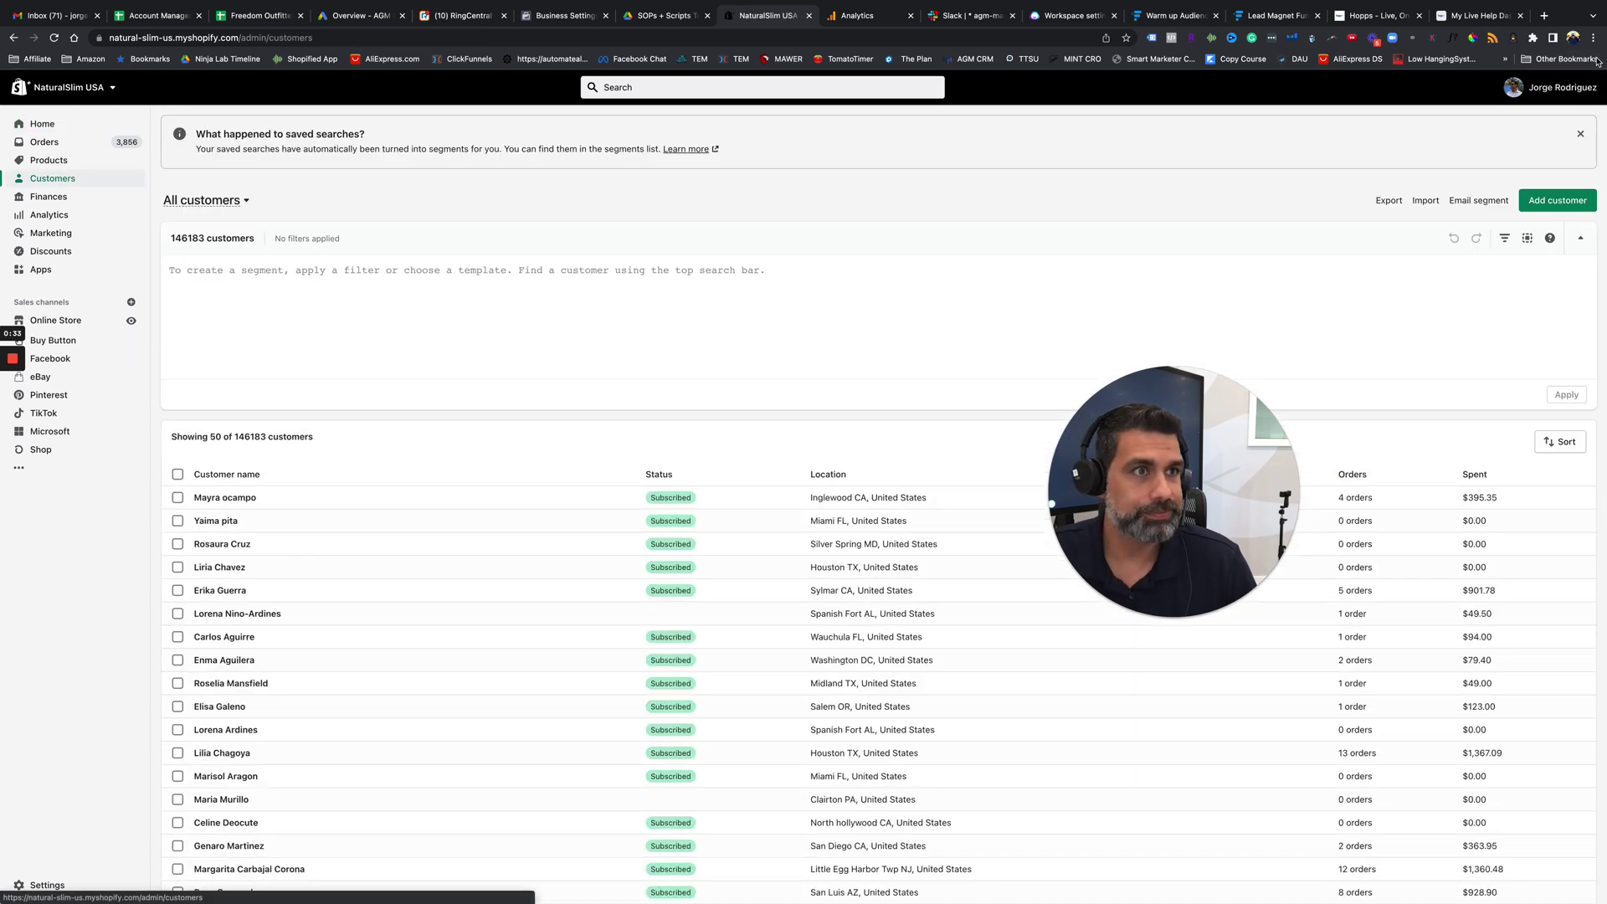
left_click(1594, 38)
left_click(1556, 174)
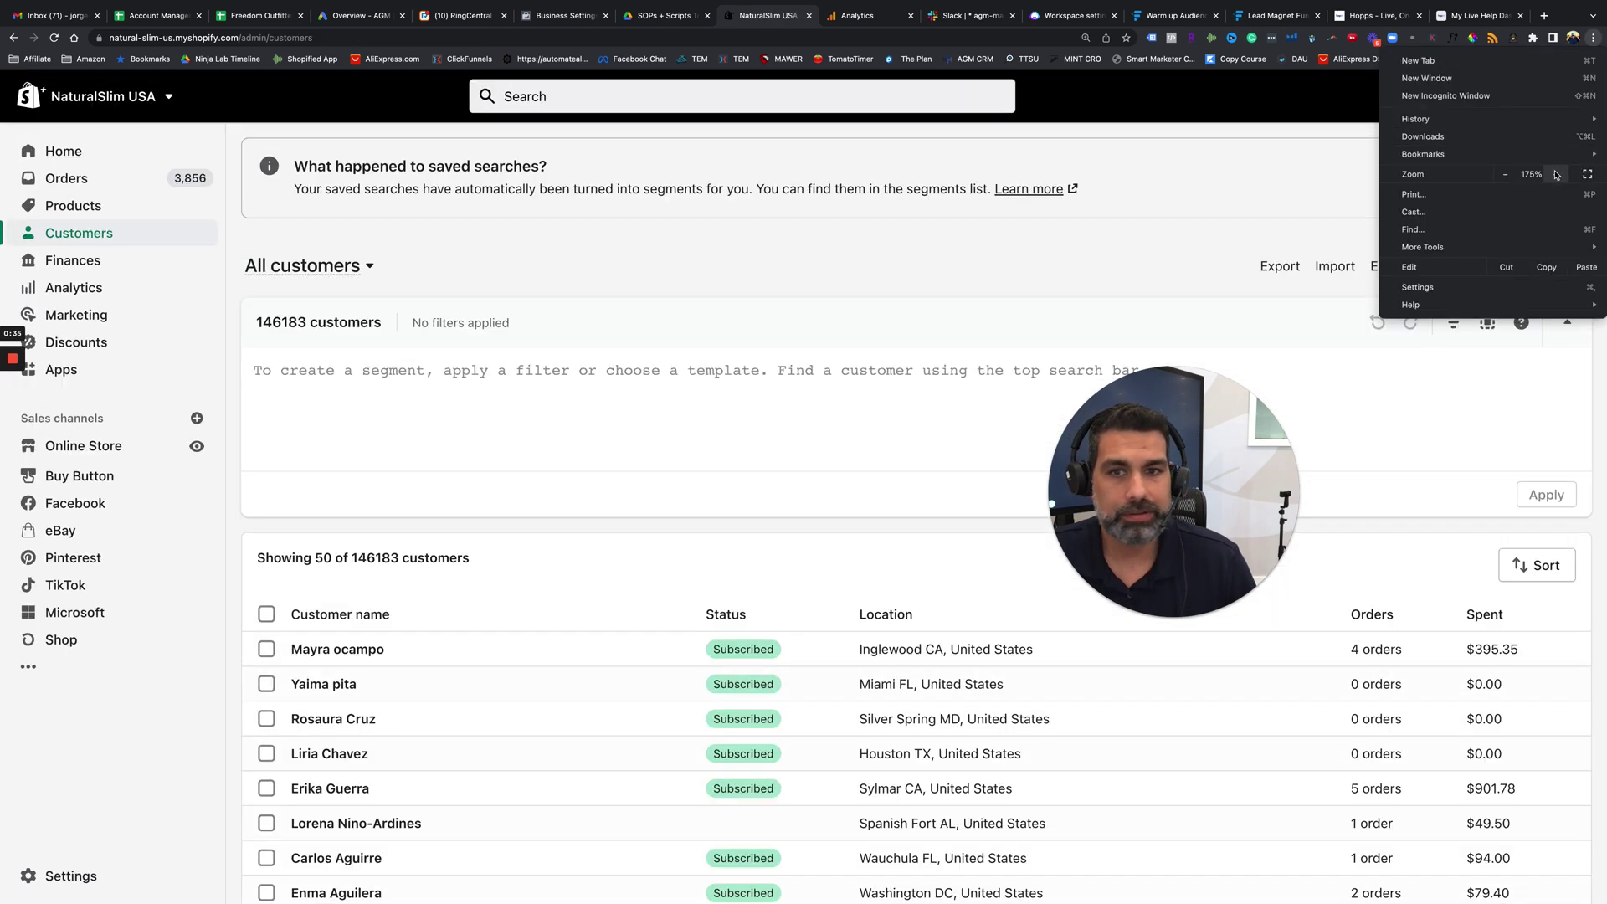
left_click(1556, 174)
left_click(460, 350)
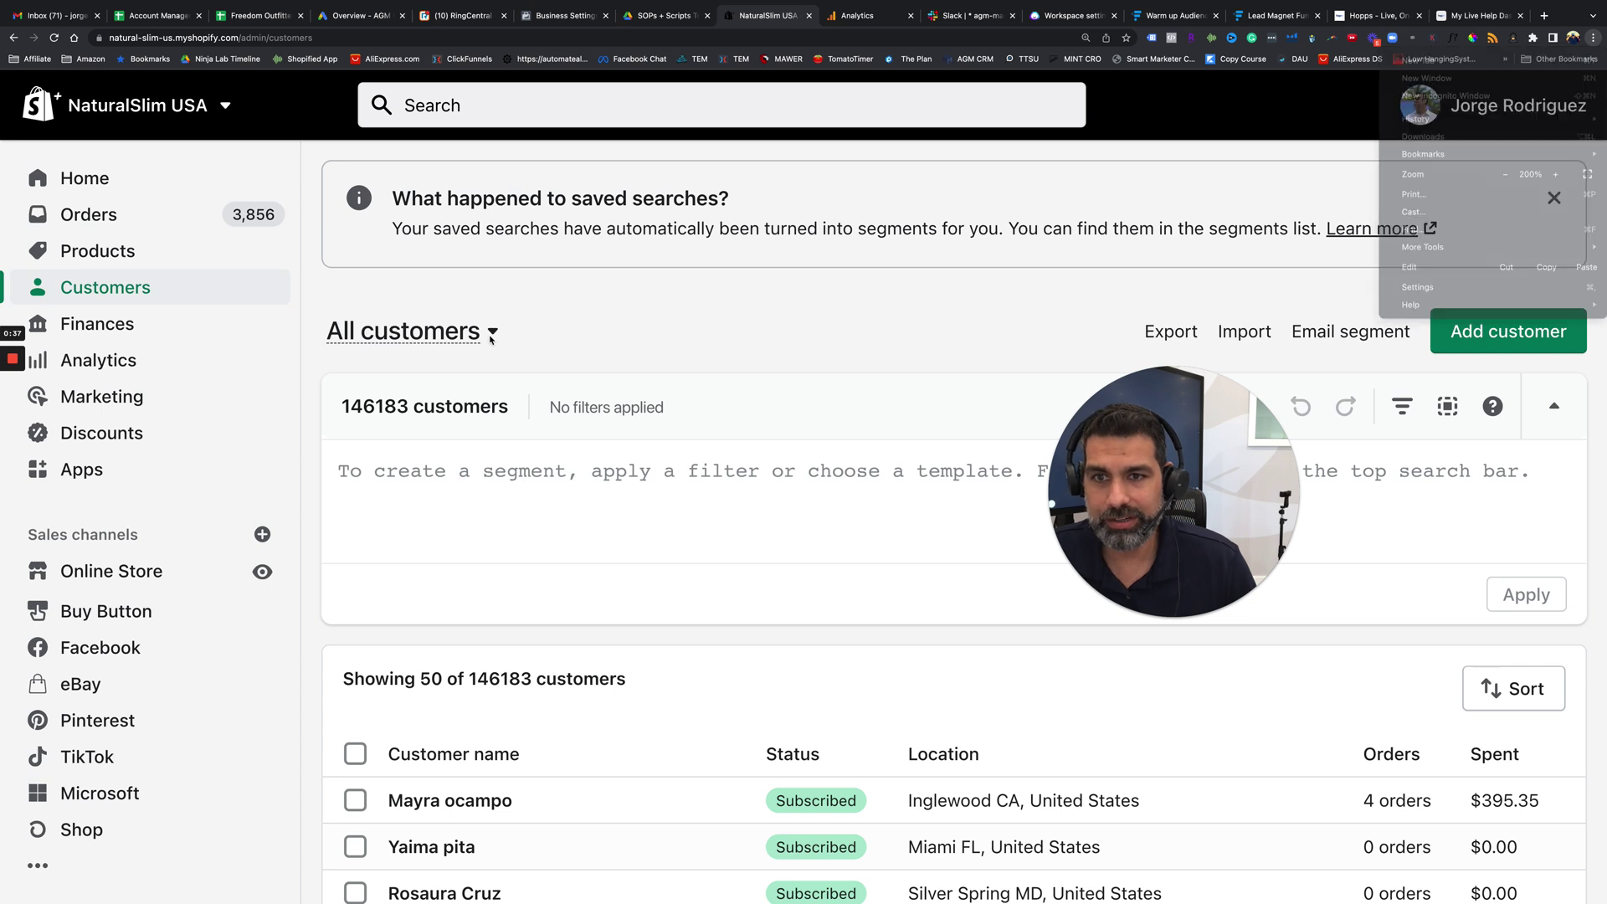
- Open the All customers dropdown listing segments like Purchased 1 or more orders and Subscribed
left_click(452, 335)
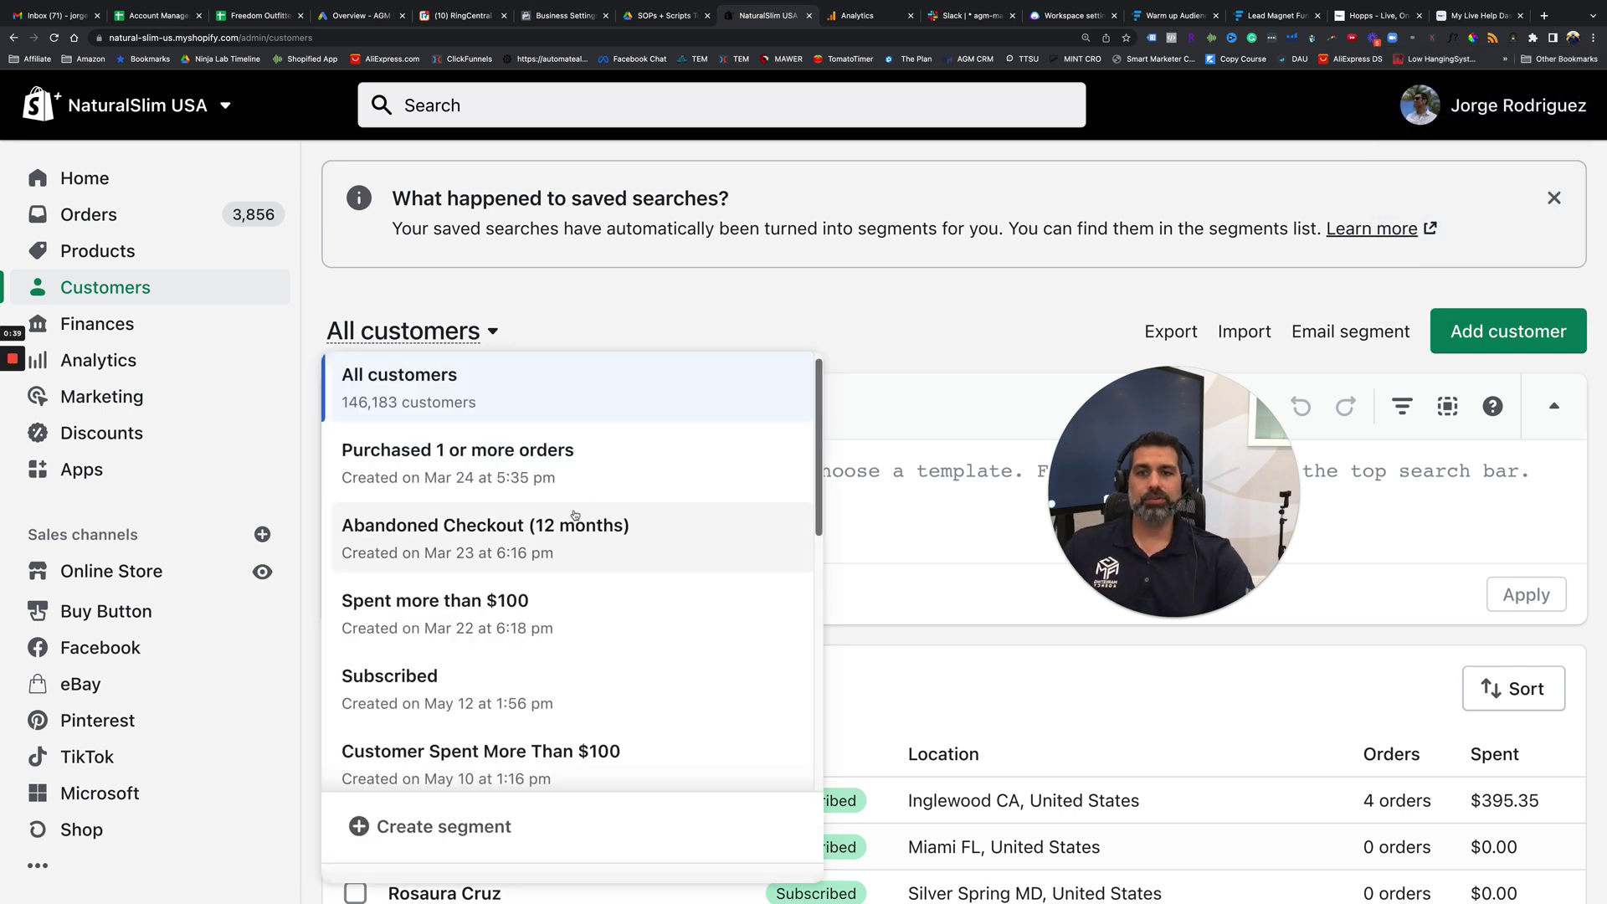
scroll(571, 511, "down", 5)
scroll(575, 515, "down", 2)
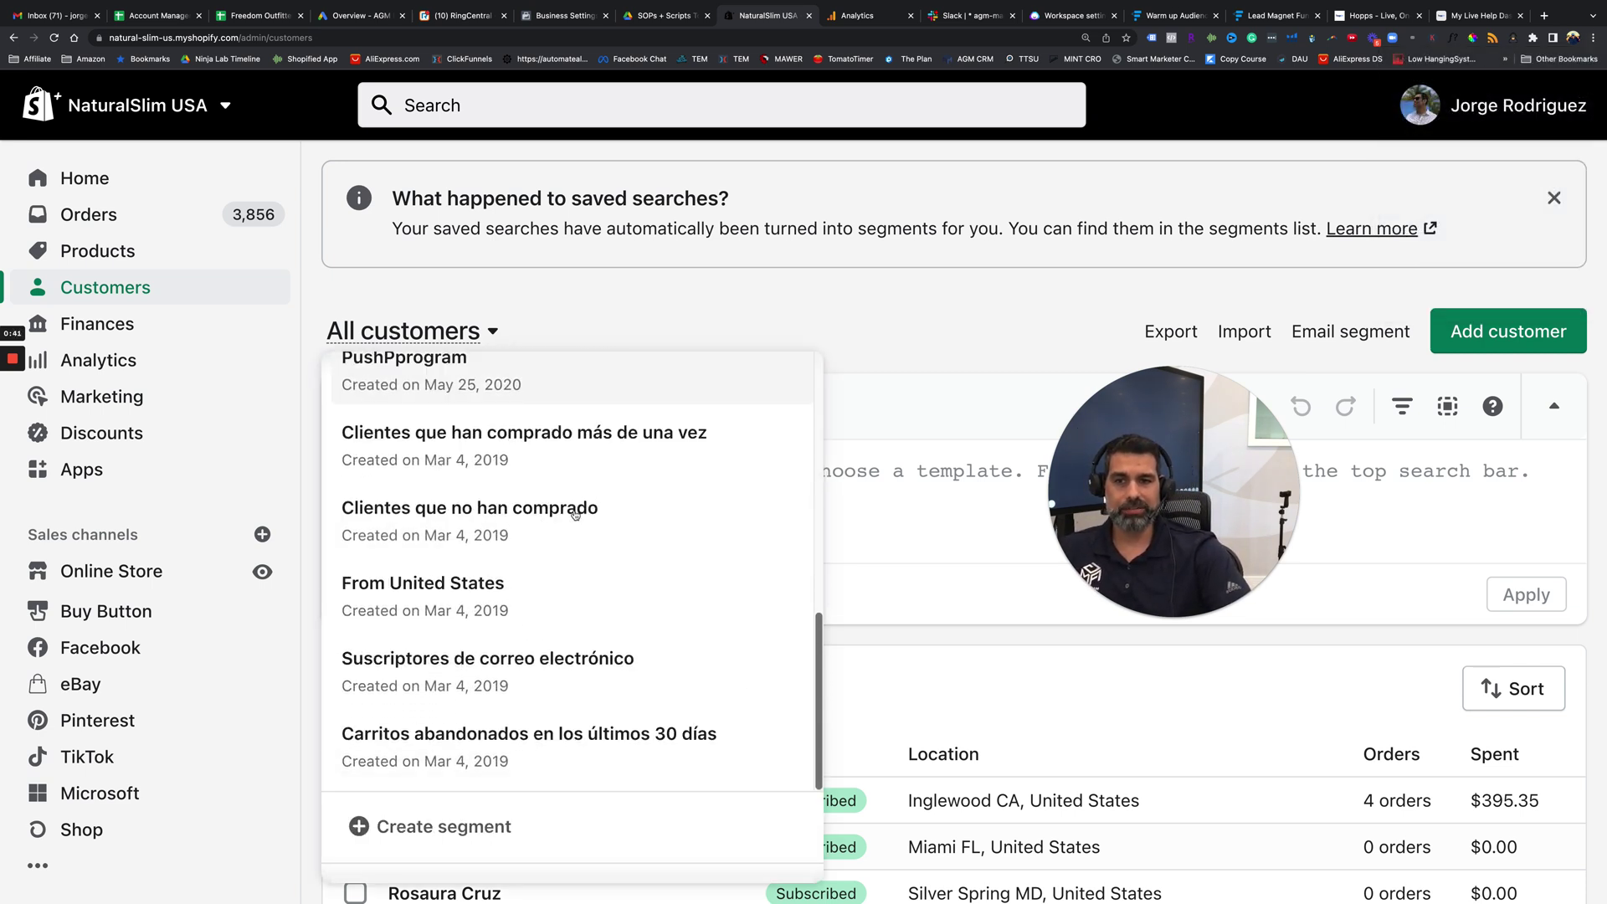
scroll(575, 515, "up", 5)
scroll(586, 586, "up", 4)
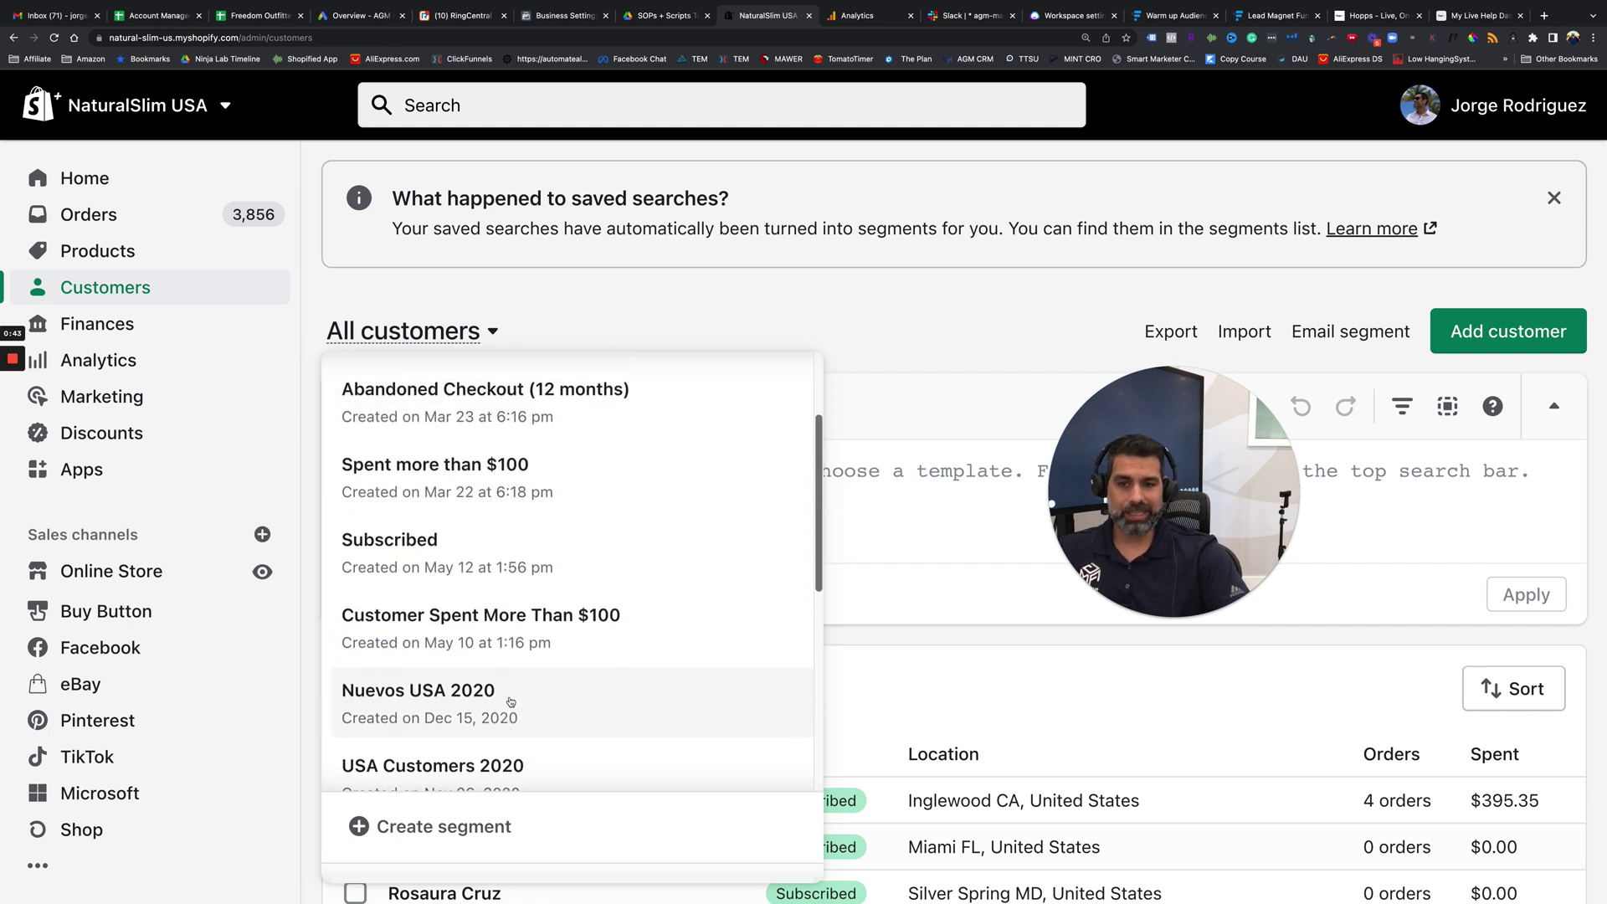
scroll(651, 713, "up", 3)
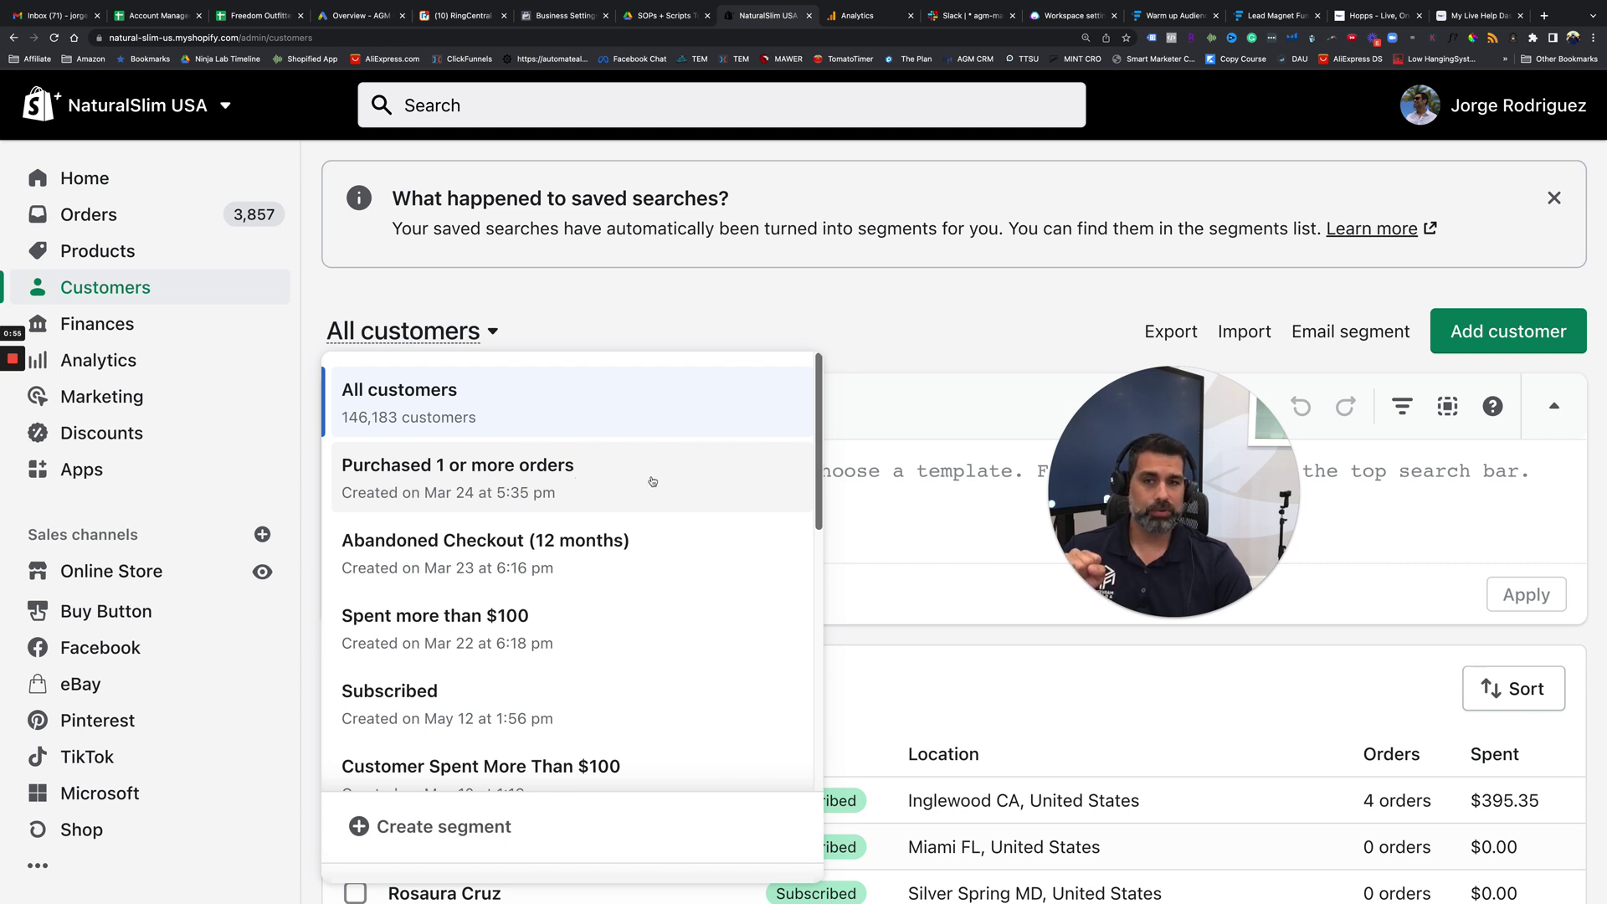
- Select the 'Purchased 1 or more orders' segment, showing 104125 customers with number_of_orders > 0
left_click(401, 490)
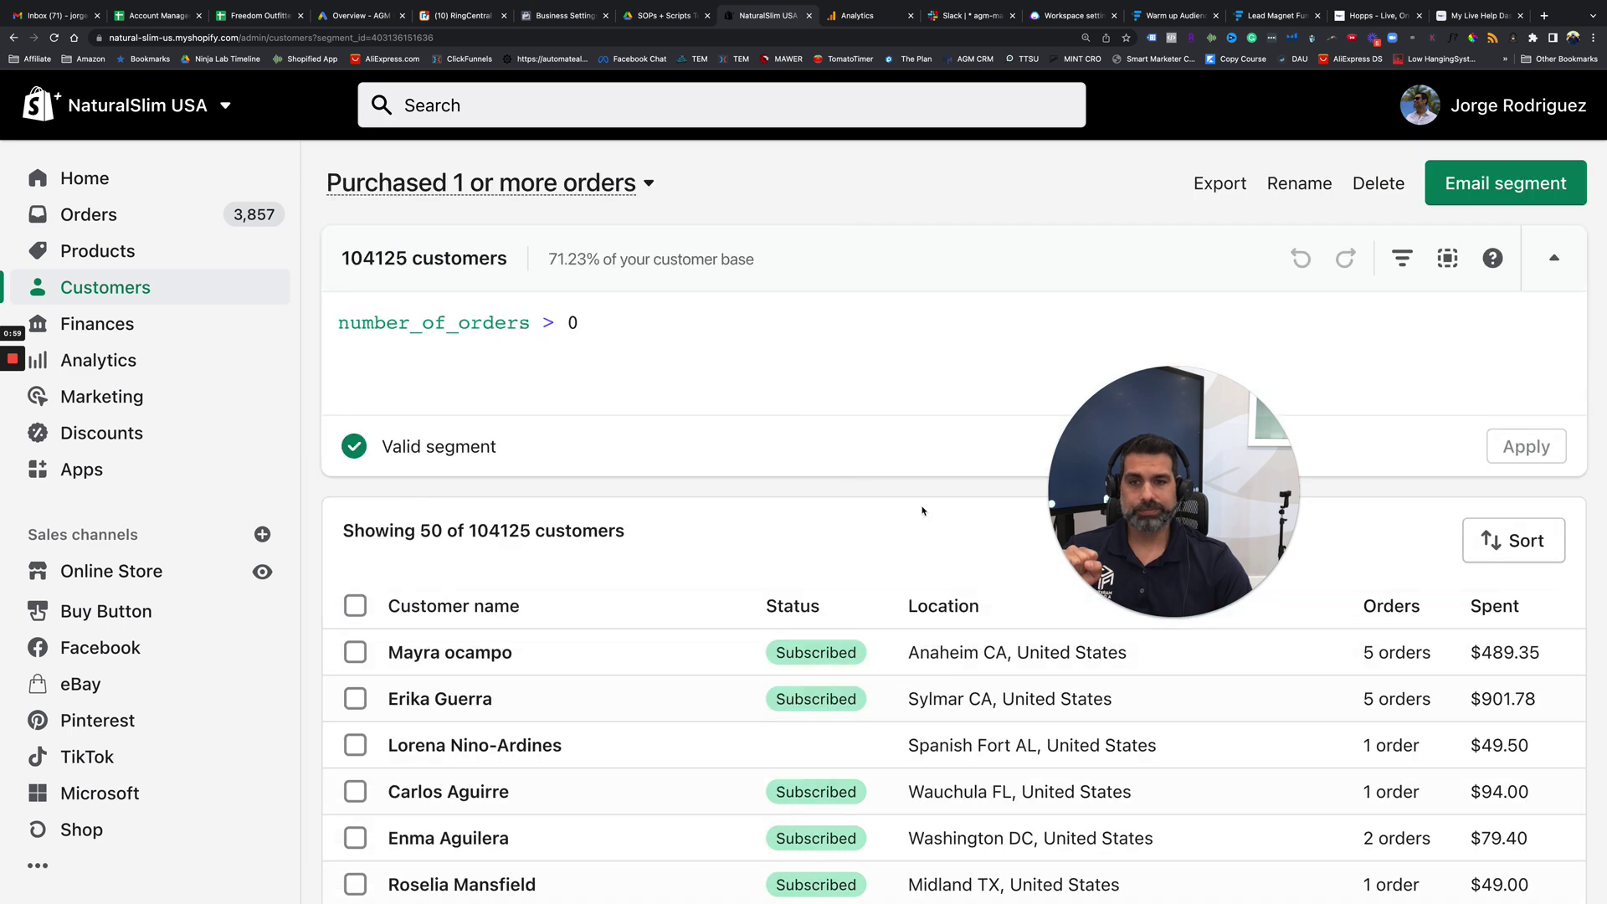
left_click_drag(1183, 517, 174, 316)
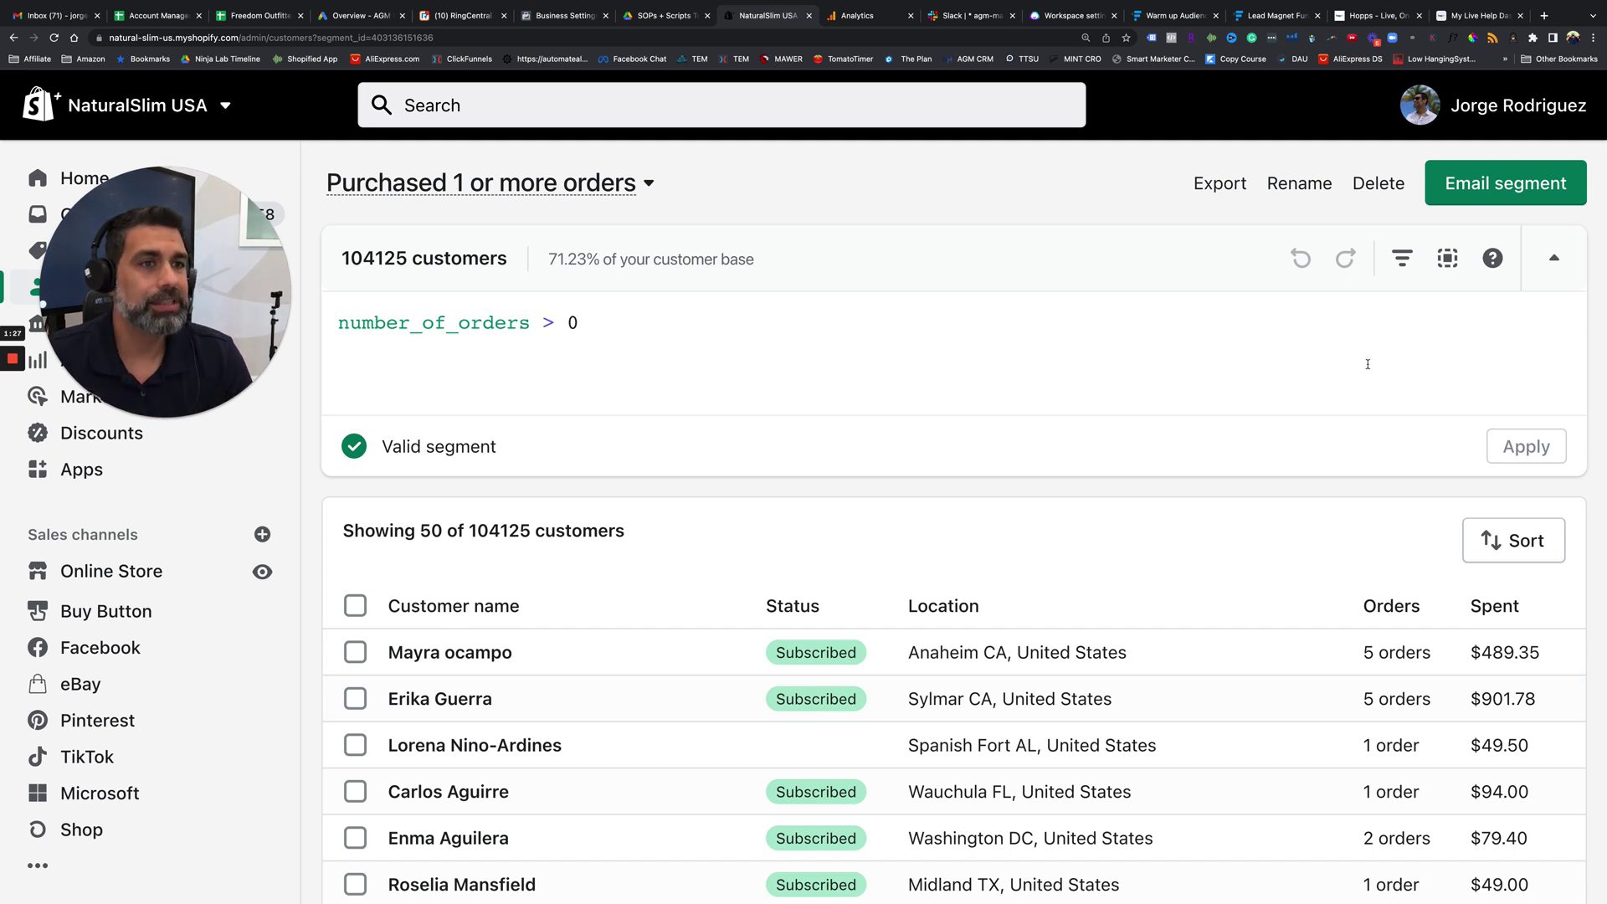
mouse_move(19, 421)
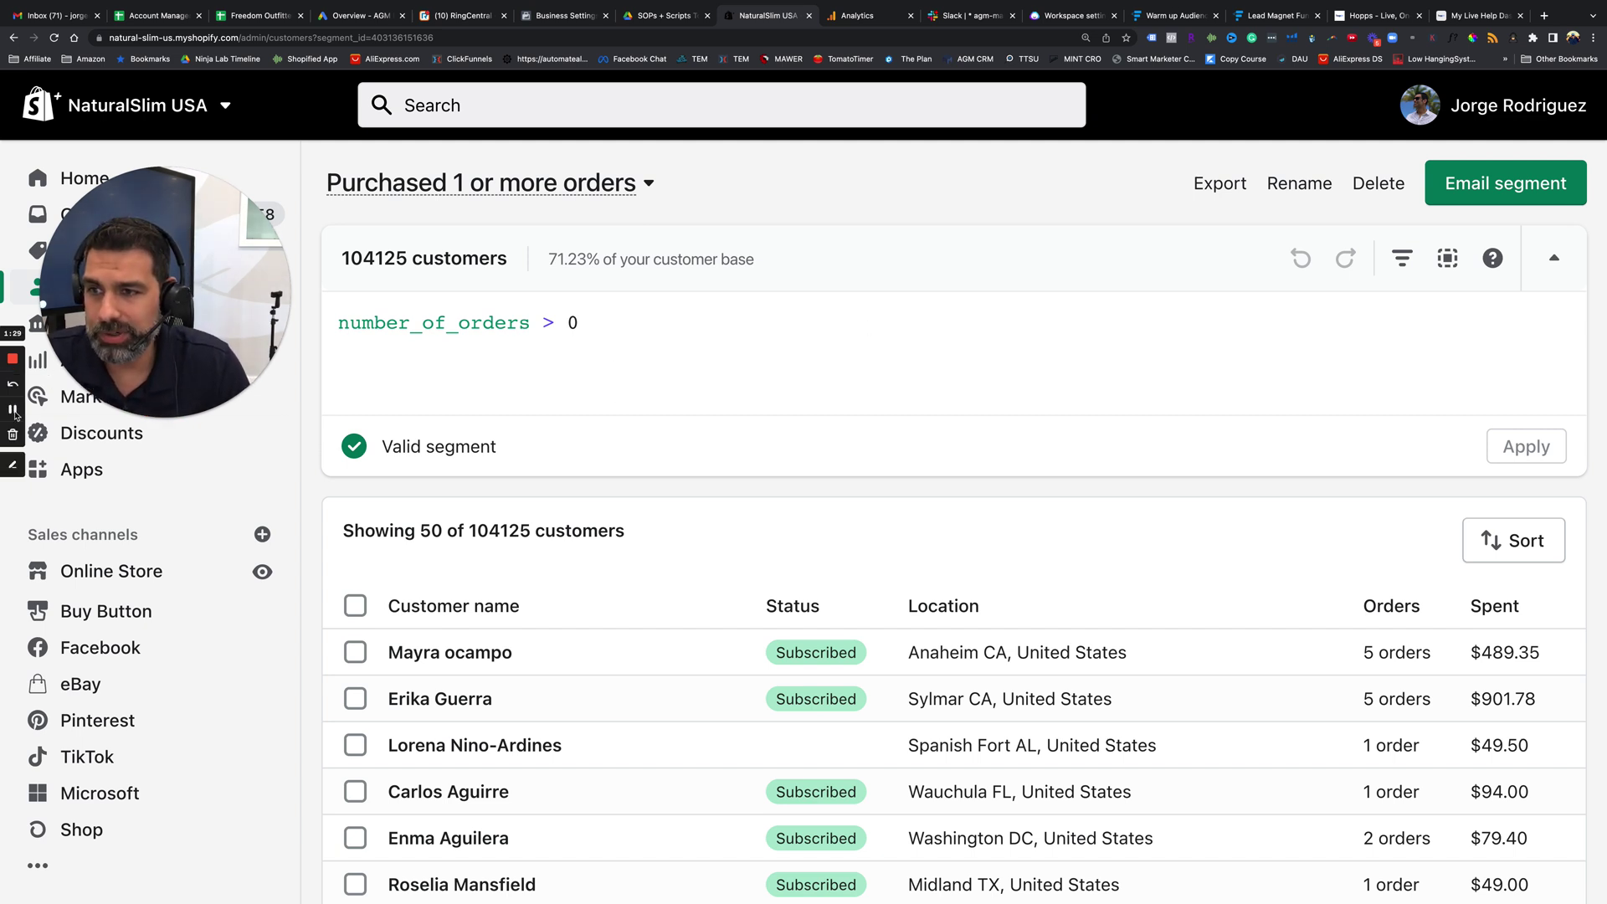
scroll(436, 363, "down", 1)
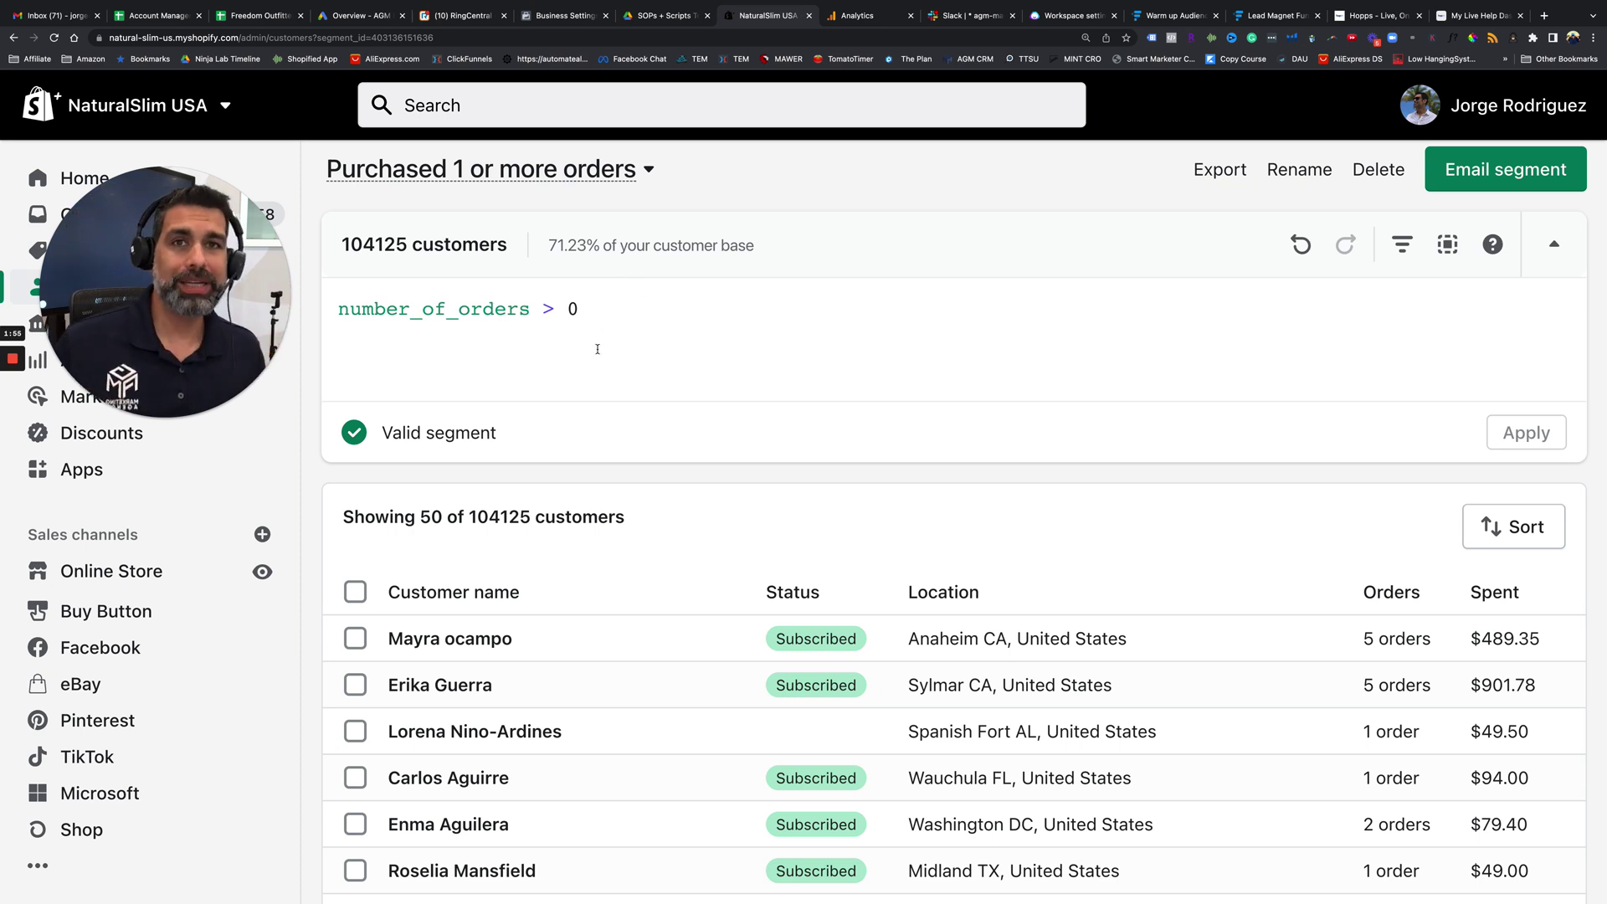
- Add an AND filter for last order date in the last 90 days, leaving 19519 customers
left_click(596, 317)
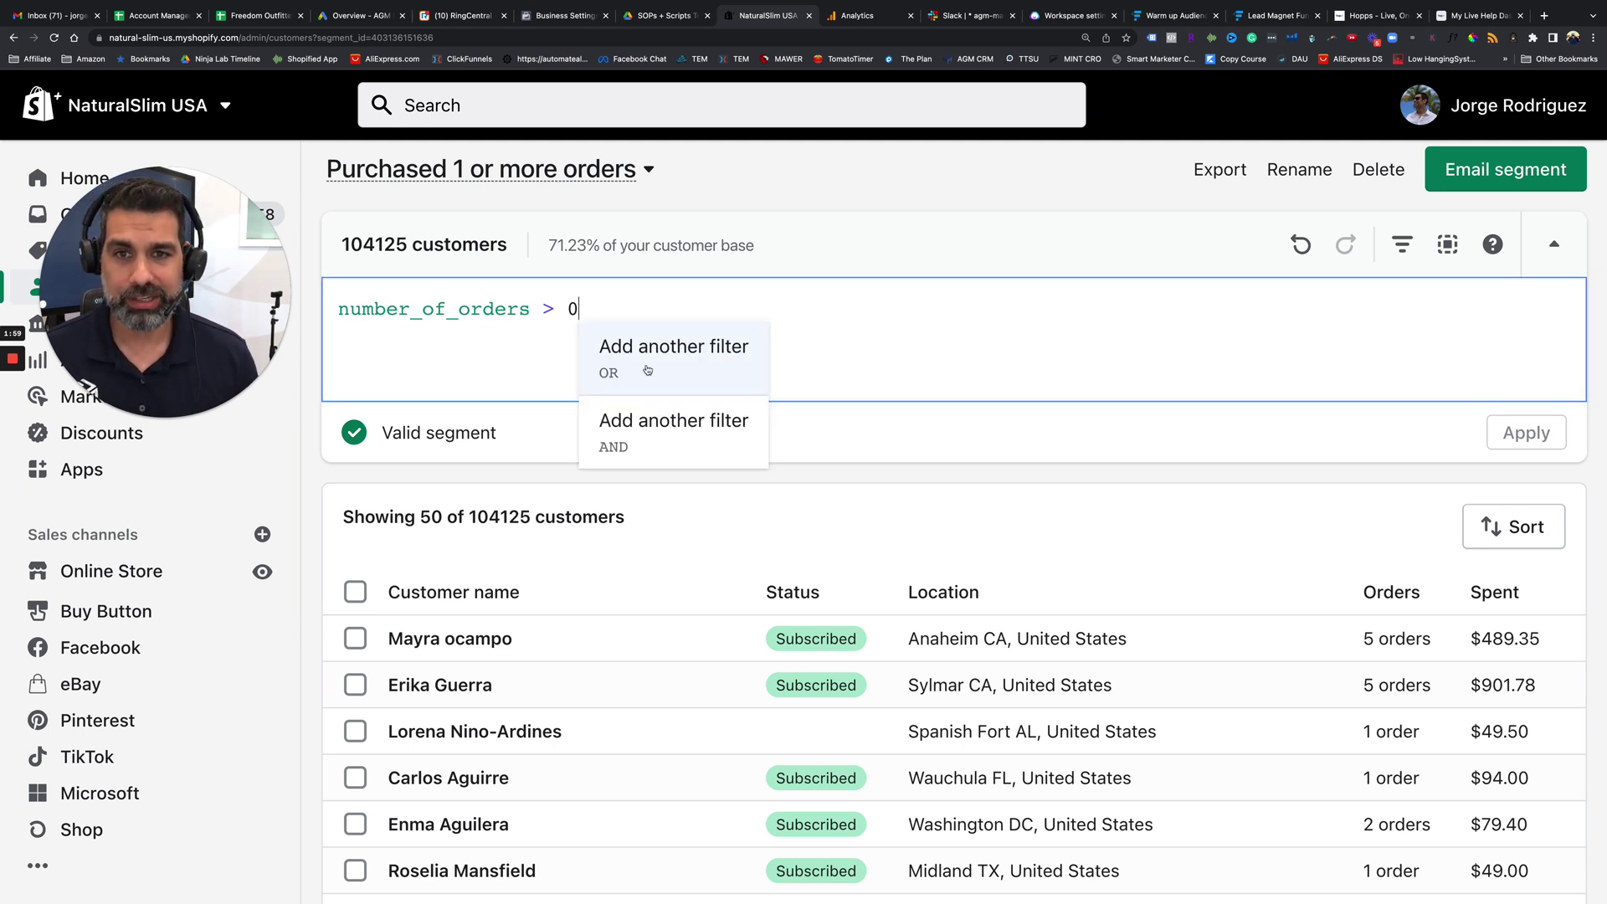
left_click(695, 435)
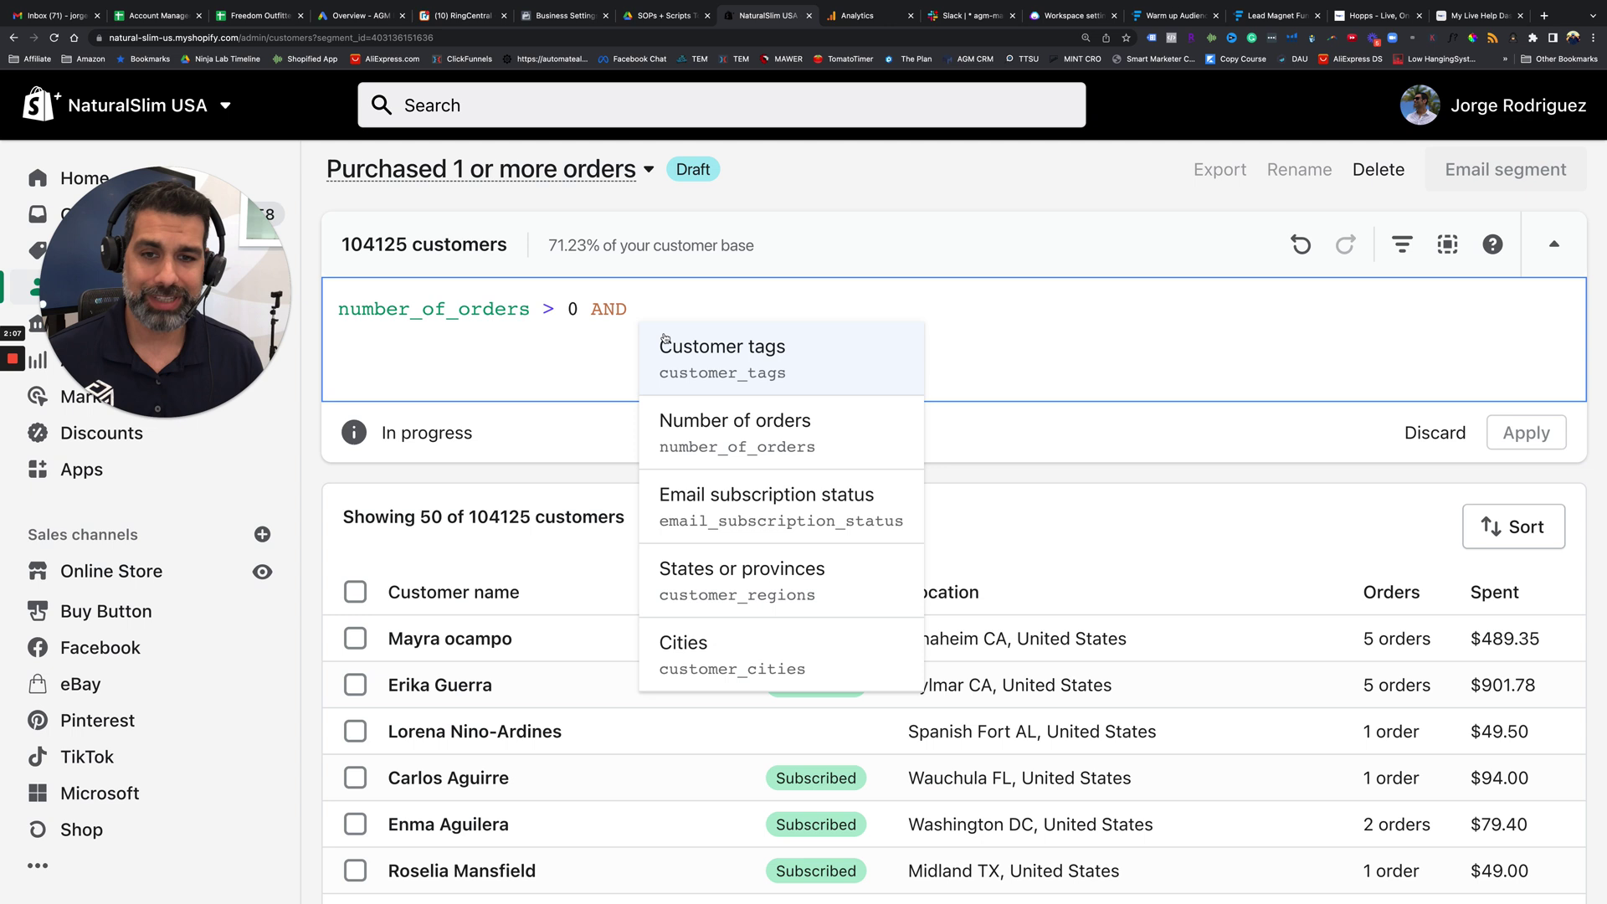
scroll(770, 526, "down", 5)
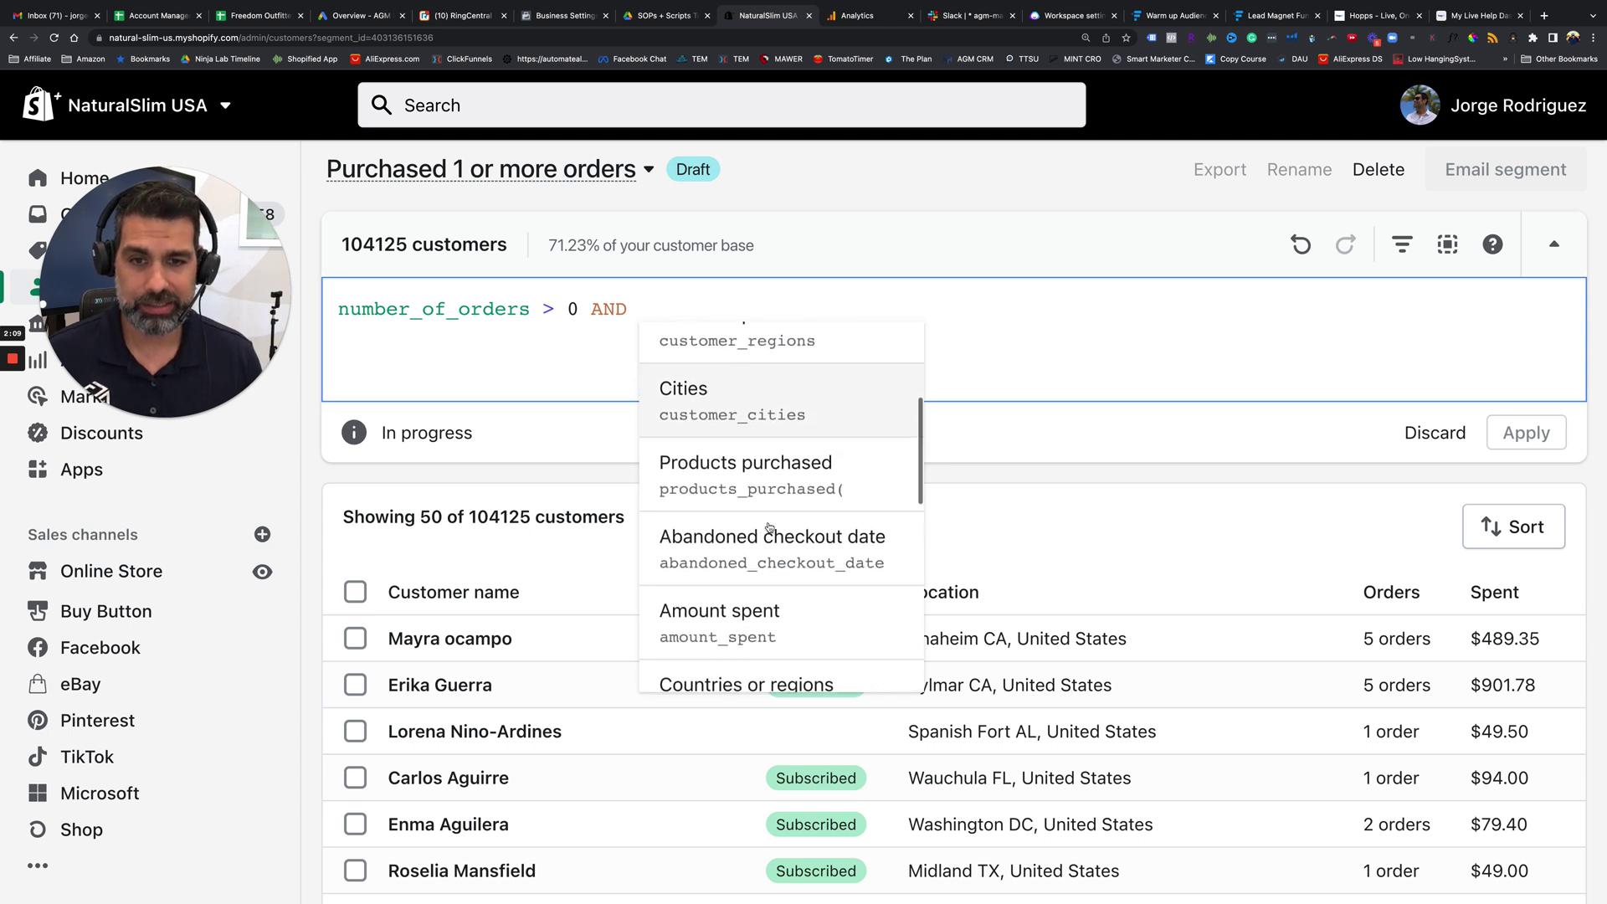
scroll(770, 527, "down", 3)
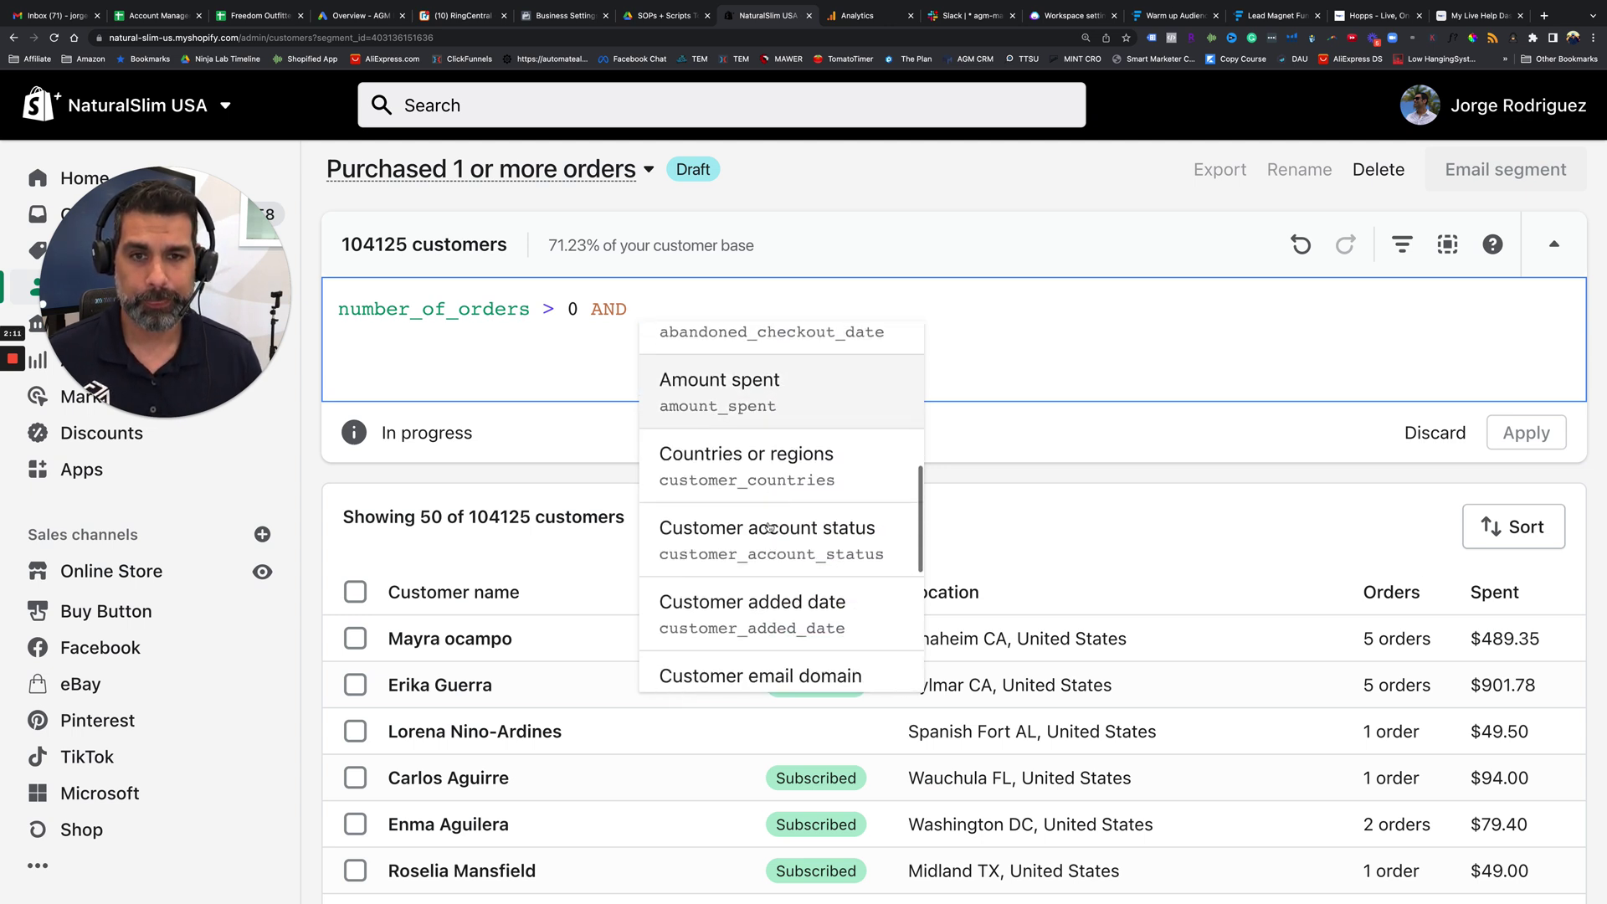
scroll(769, 527, "down", 3)
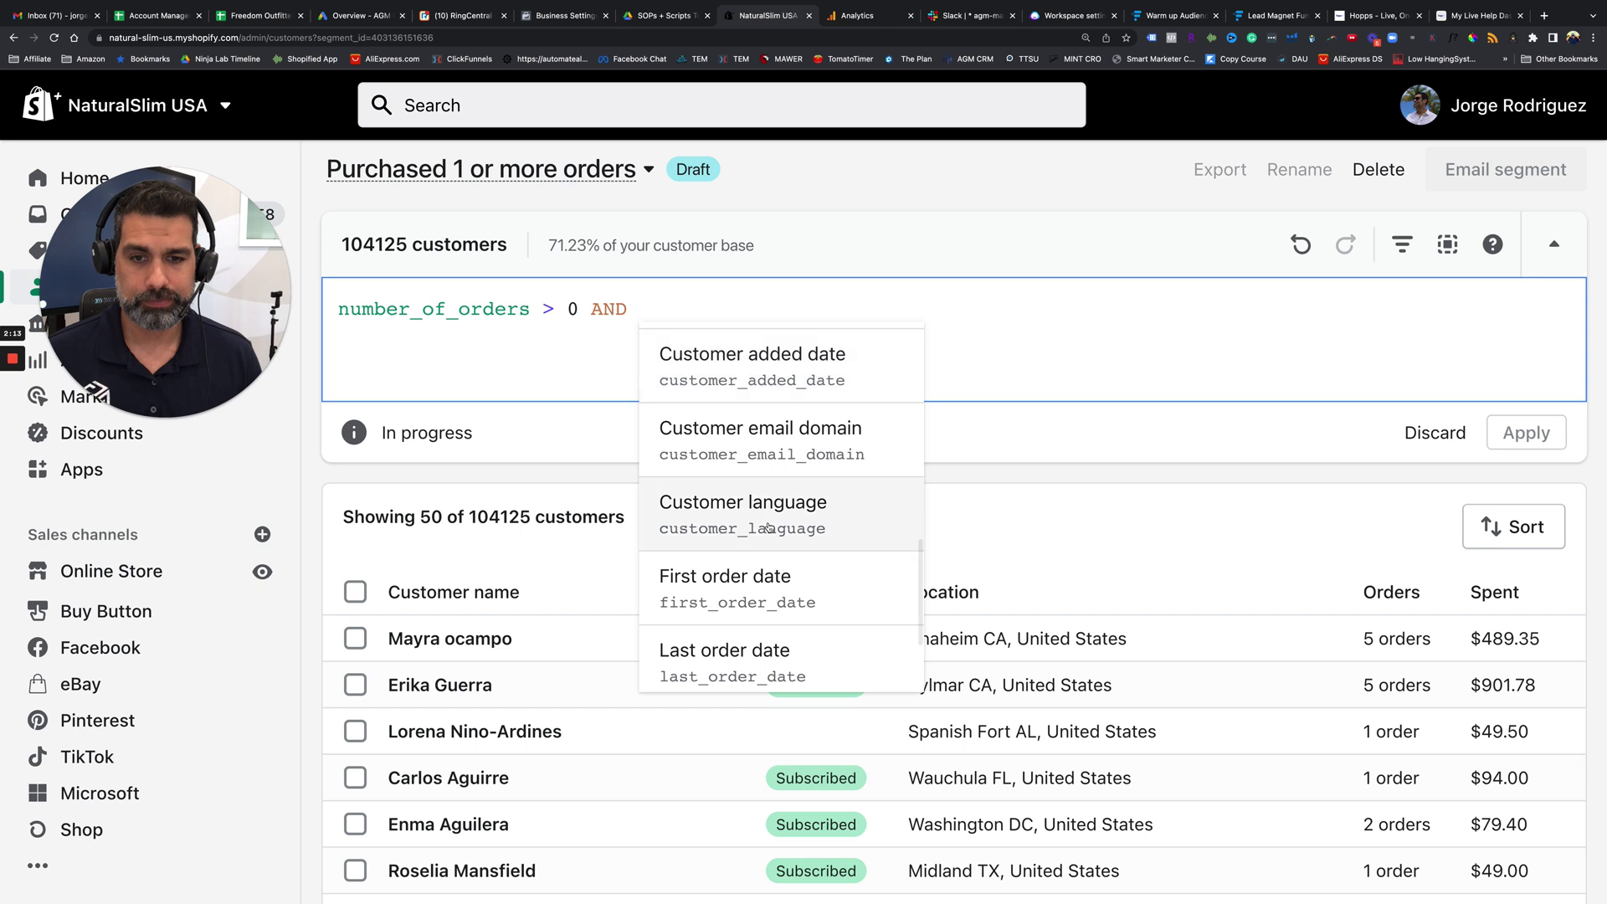
scroll(787, 577, "down", 1)
left_click(794, 589)
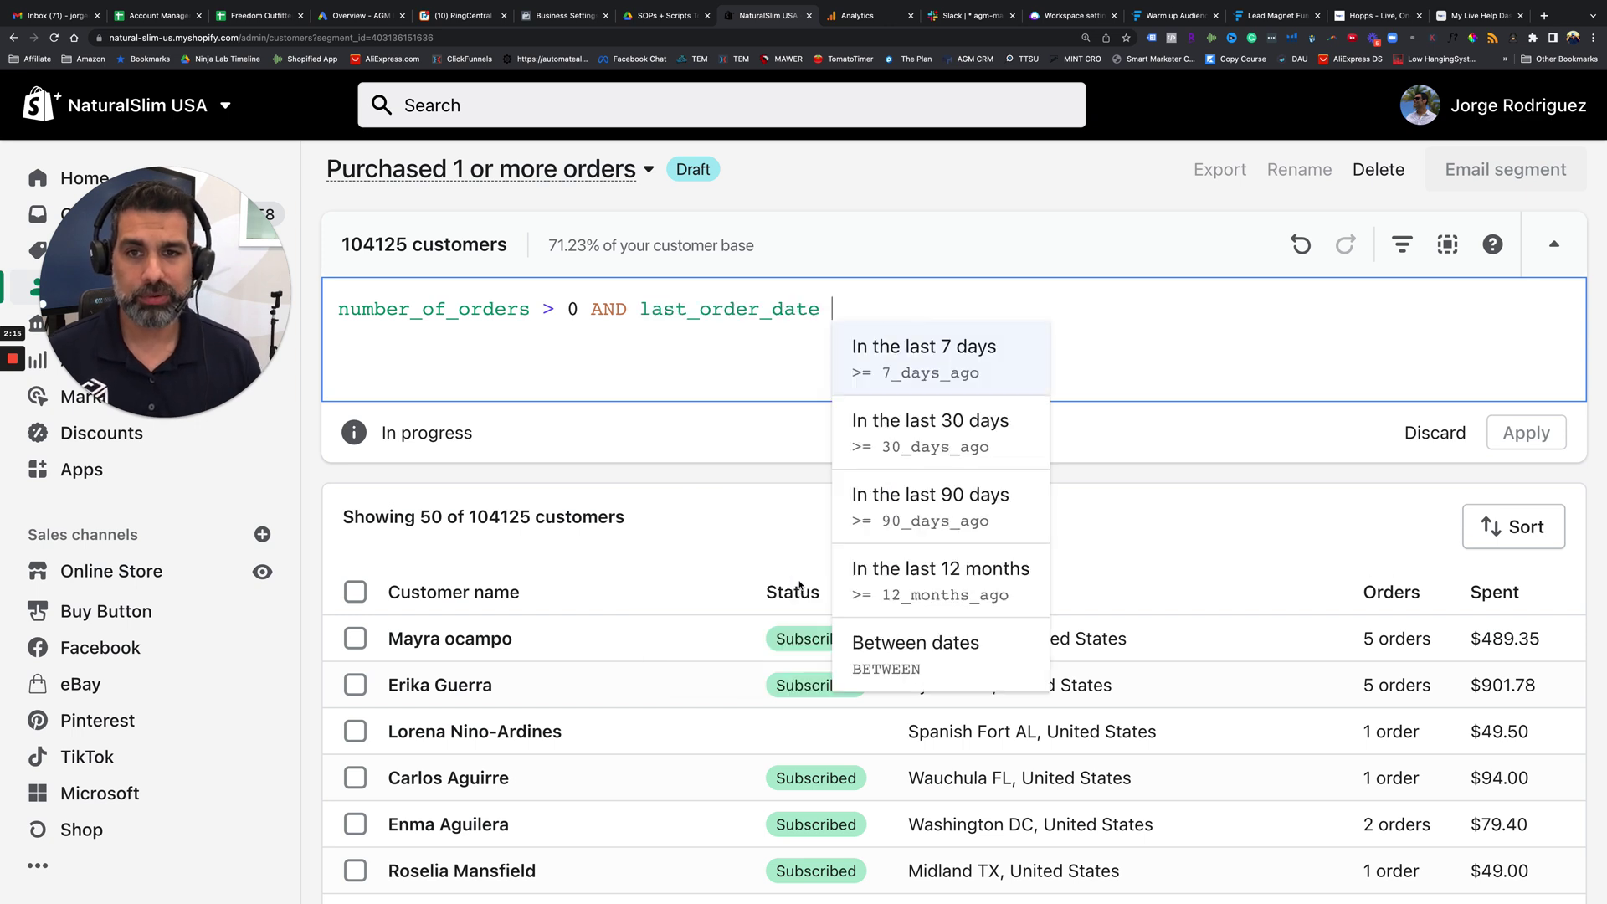
left_click(929, 507)
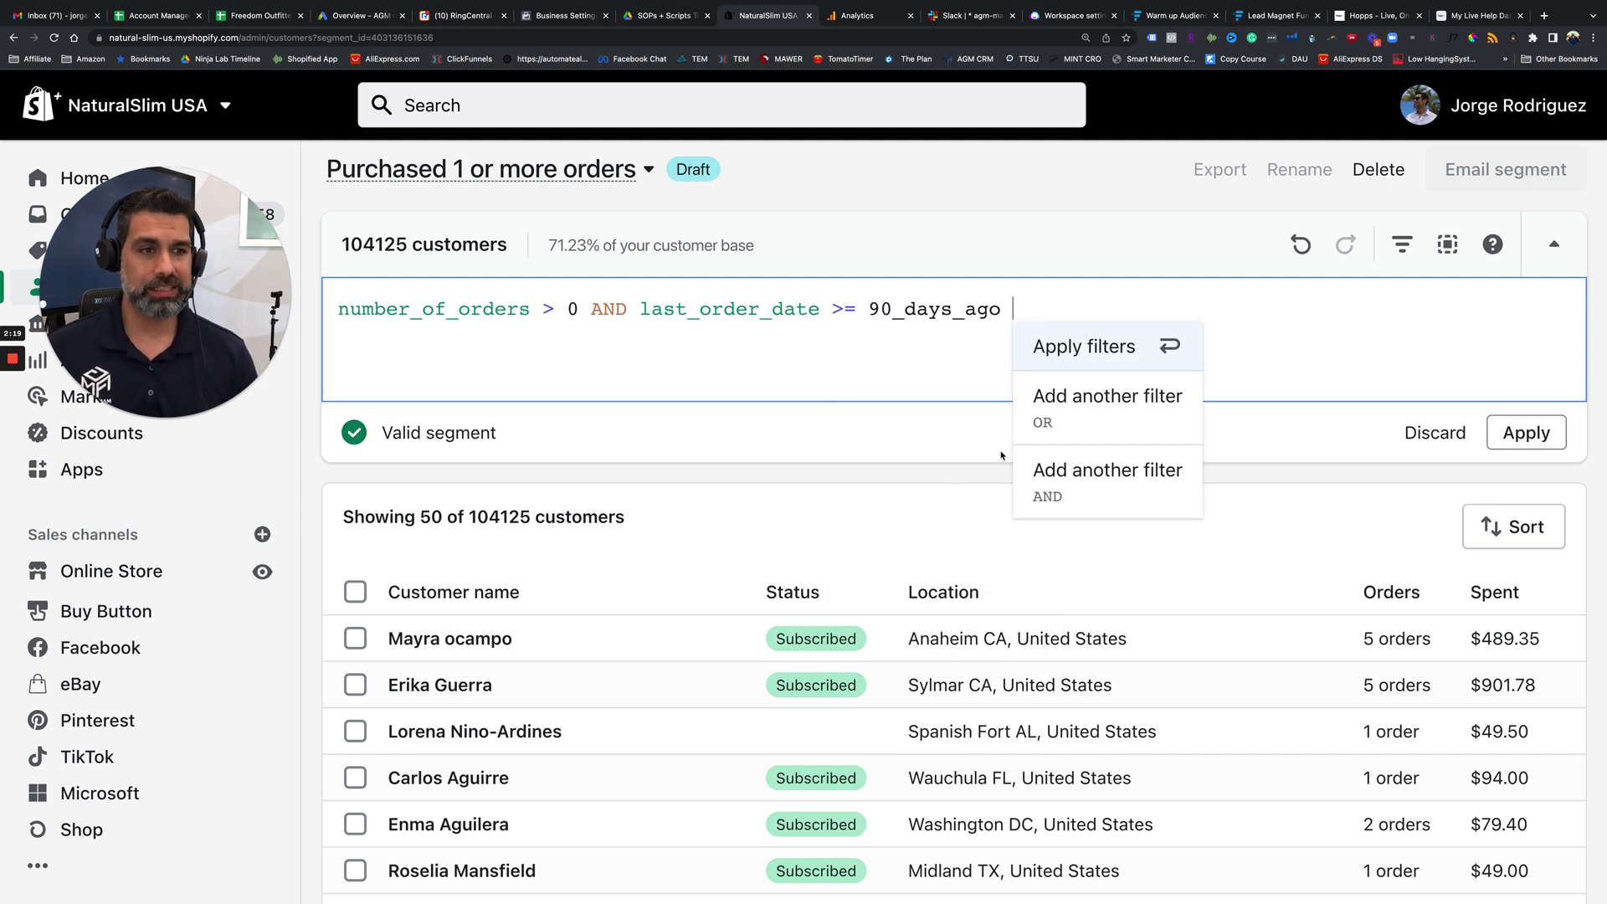
left_click(1495, 439)
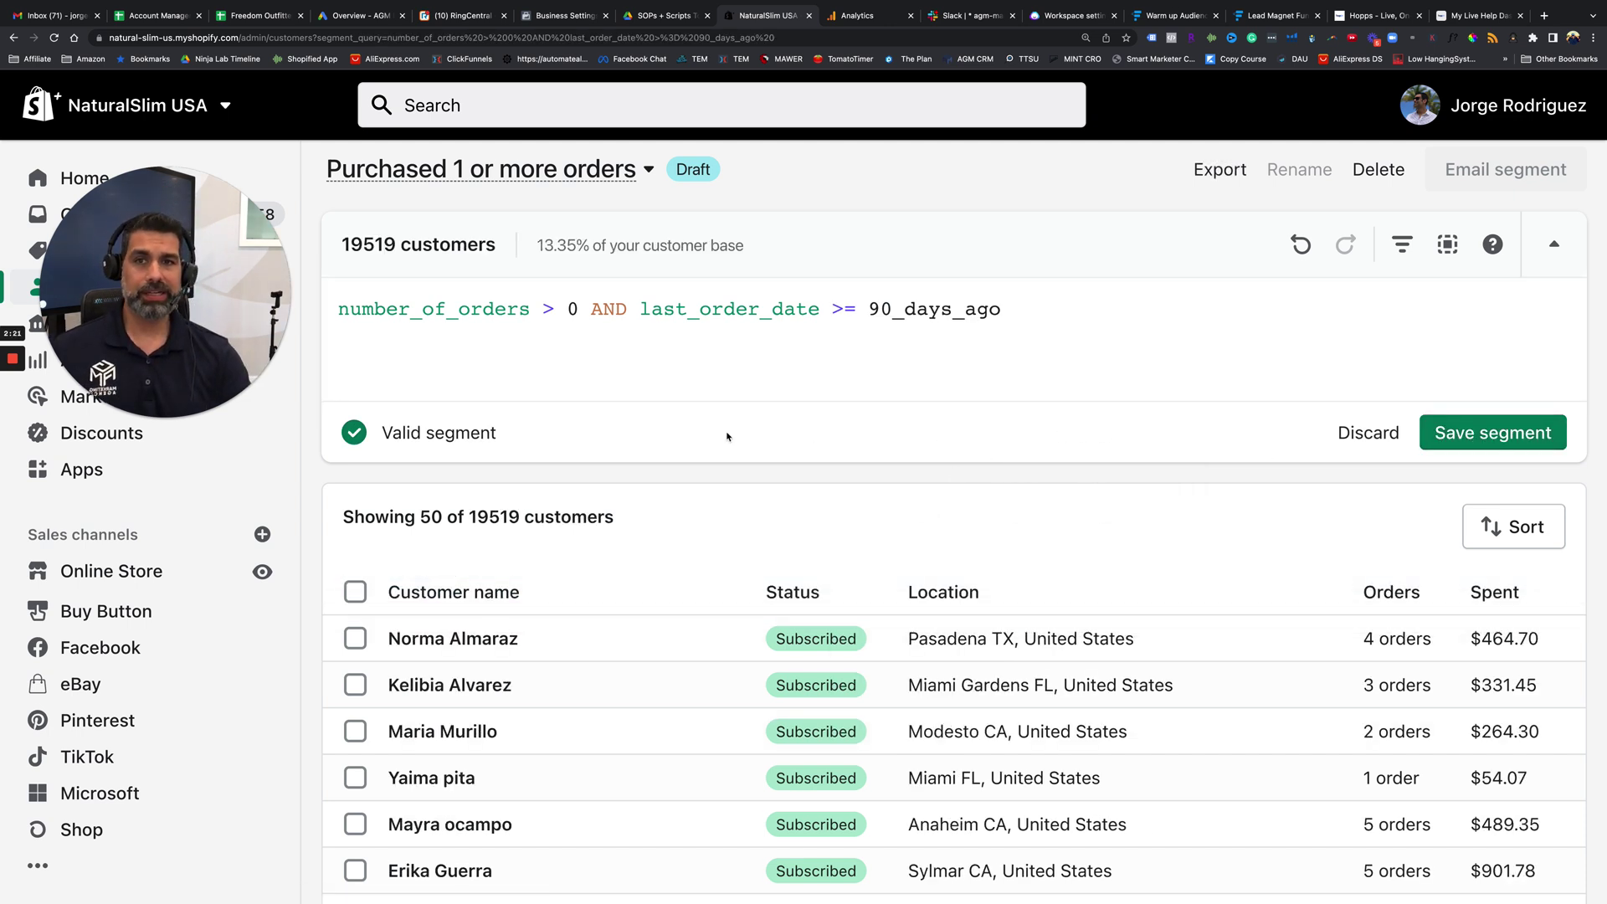
left_click_drag(340, 243, 530, 242)
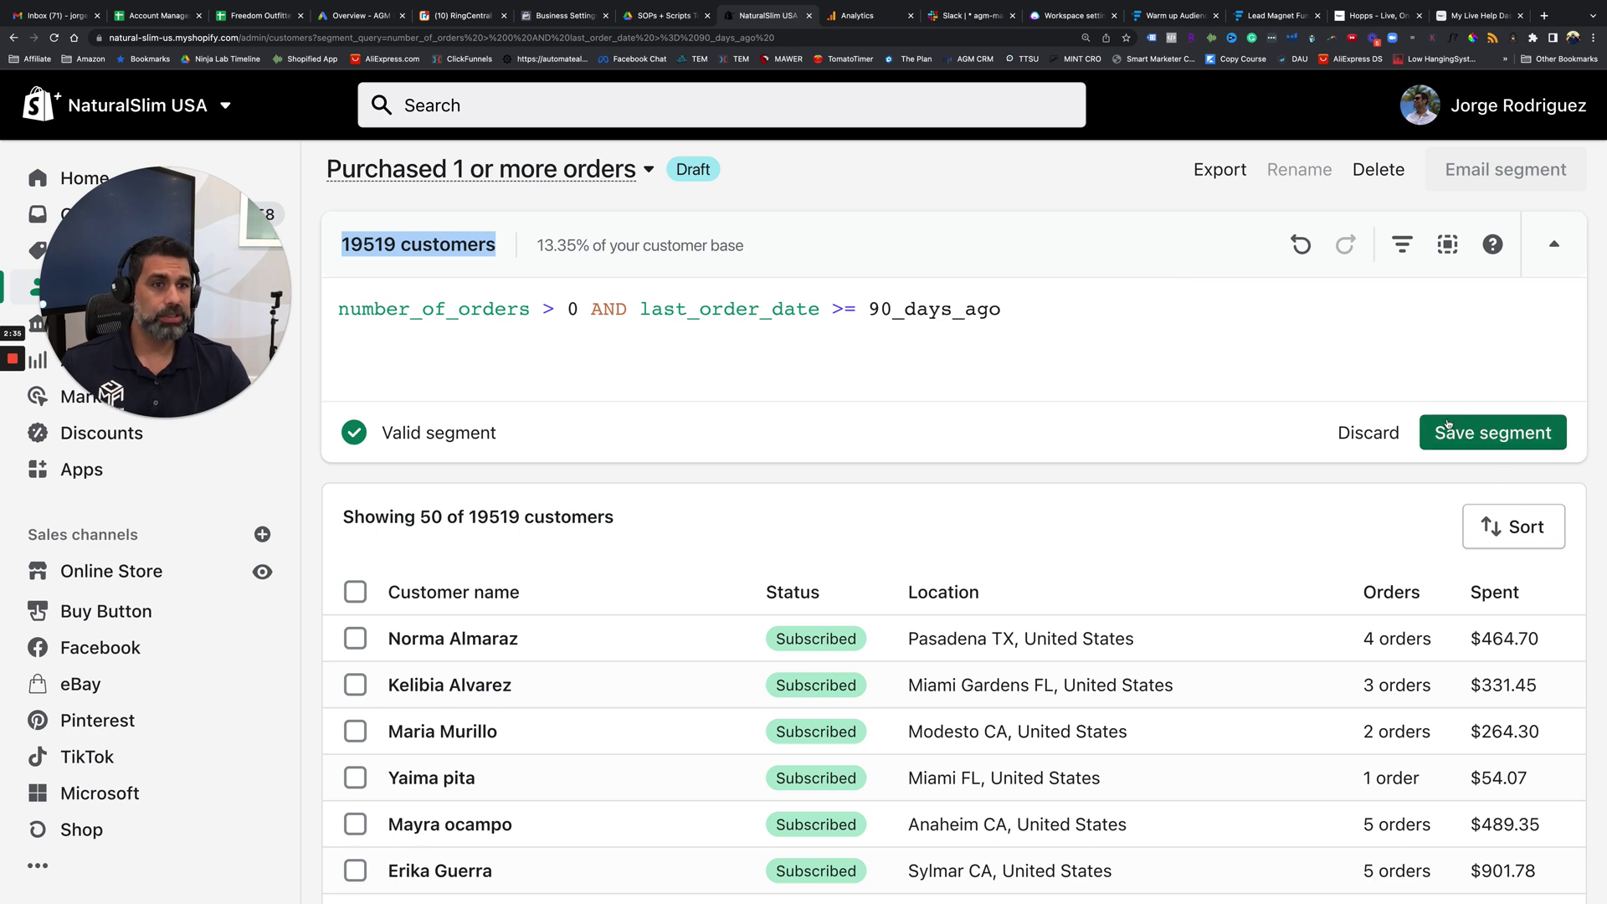
- Export the 19,519 customers matching the filters as a CSV for Excel
left_click(1218, 171)
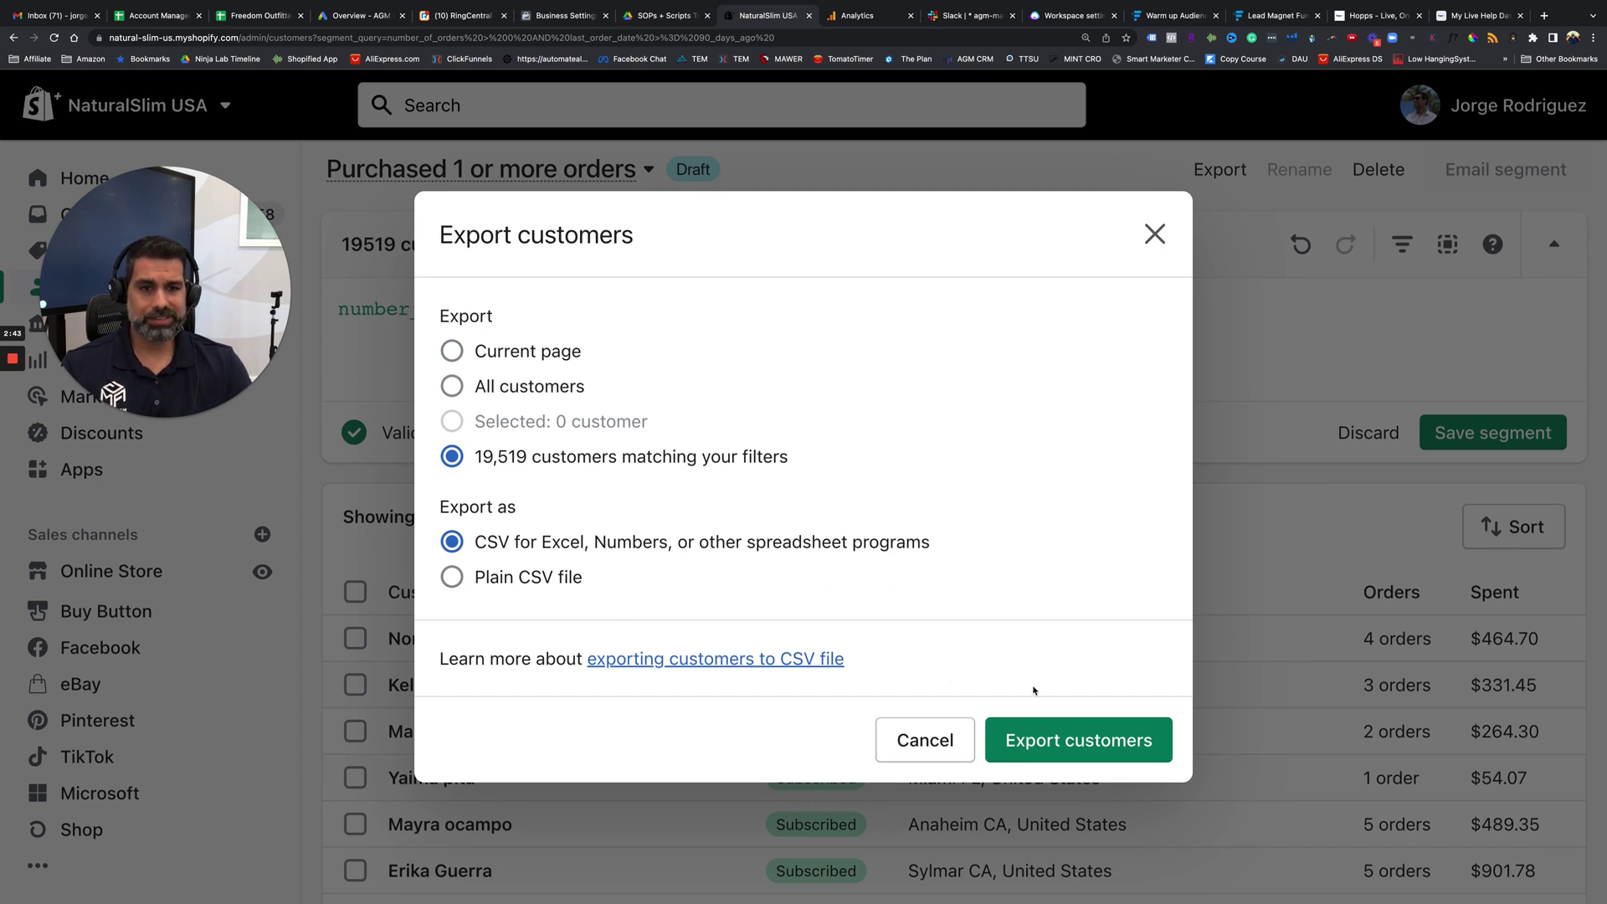
left_click(1058, 743)
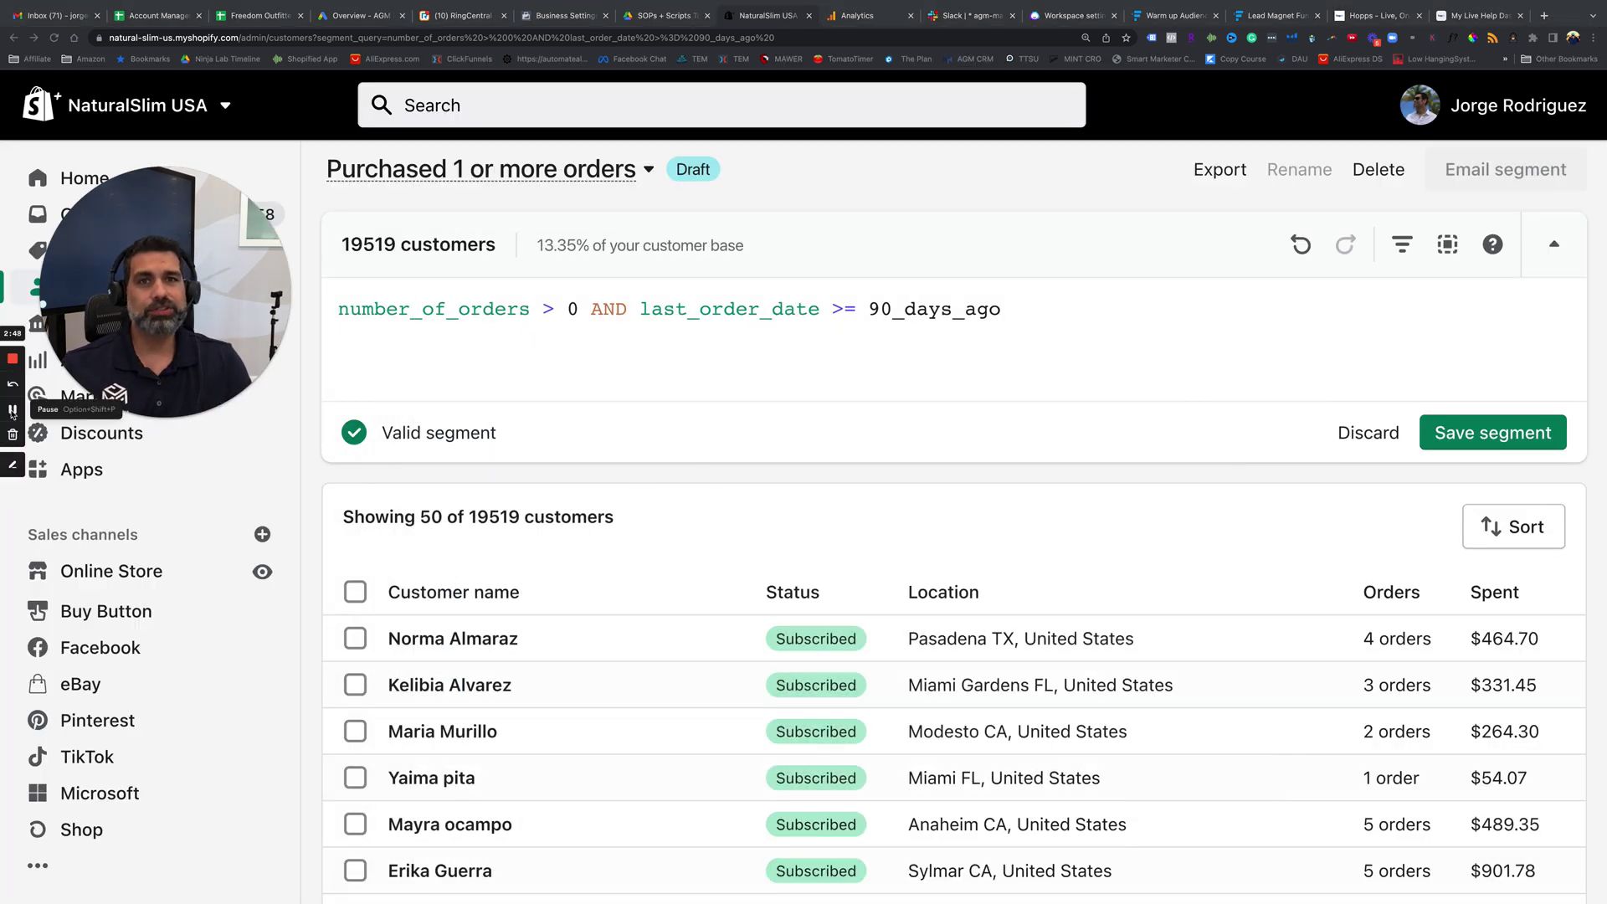
- Save orders_export_1.zip from Shopify's 'Export of your orders' email to the Desktop
left_click(12, 410)
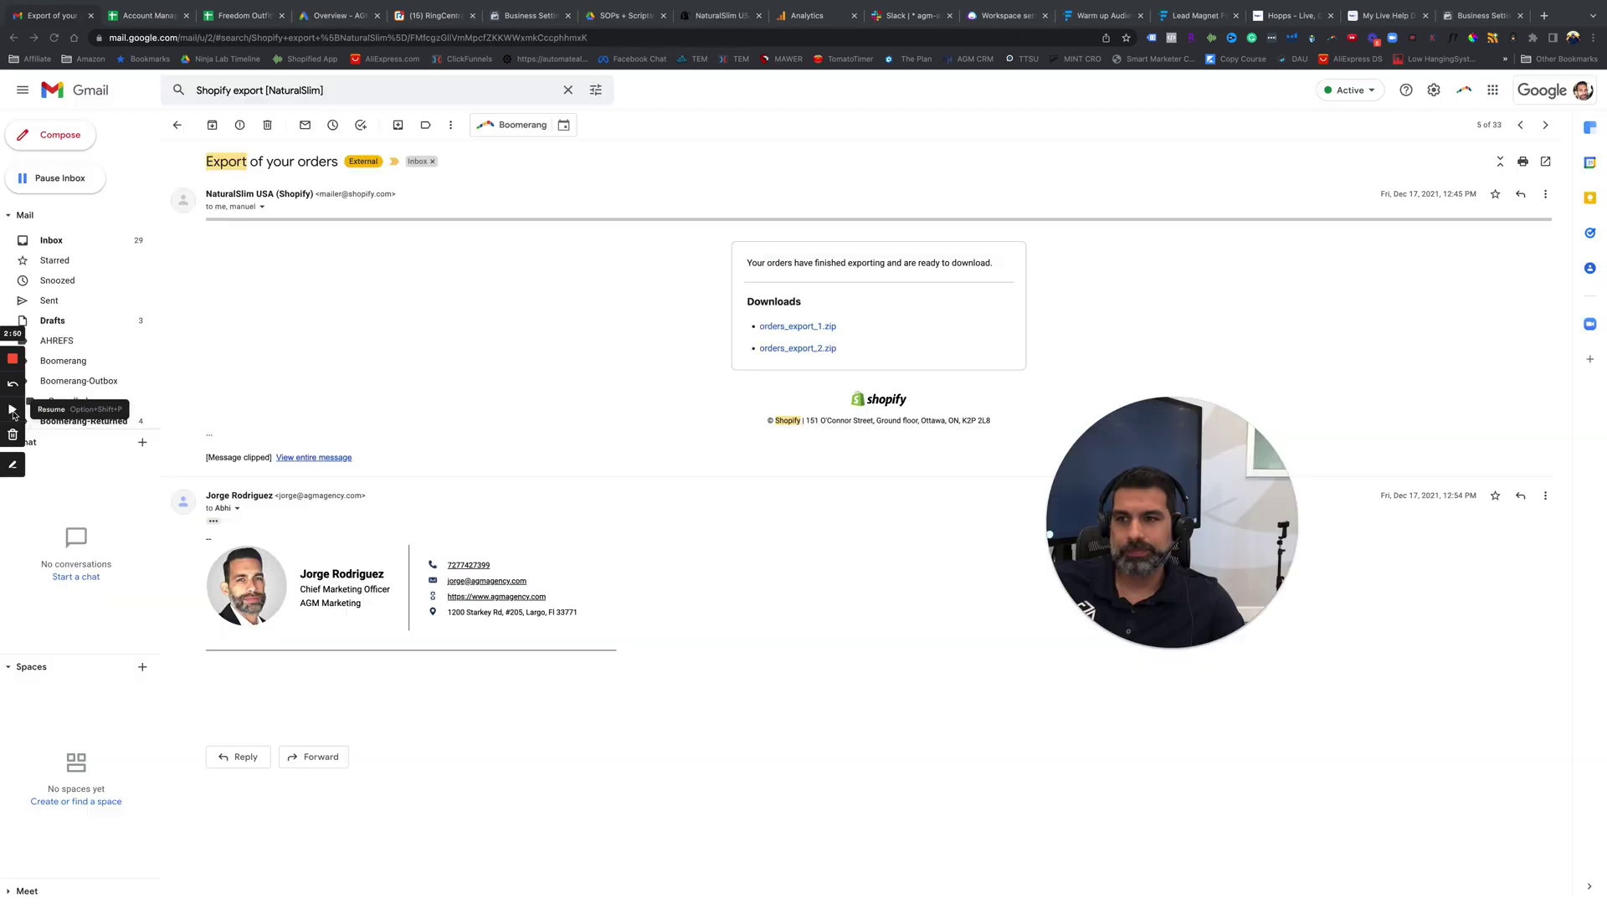
left_click(13, 411)
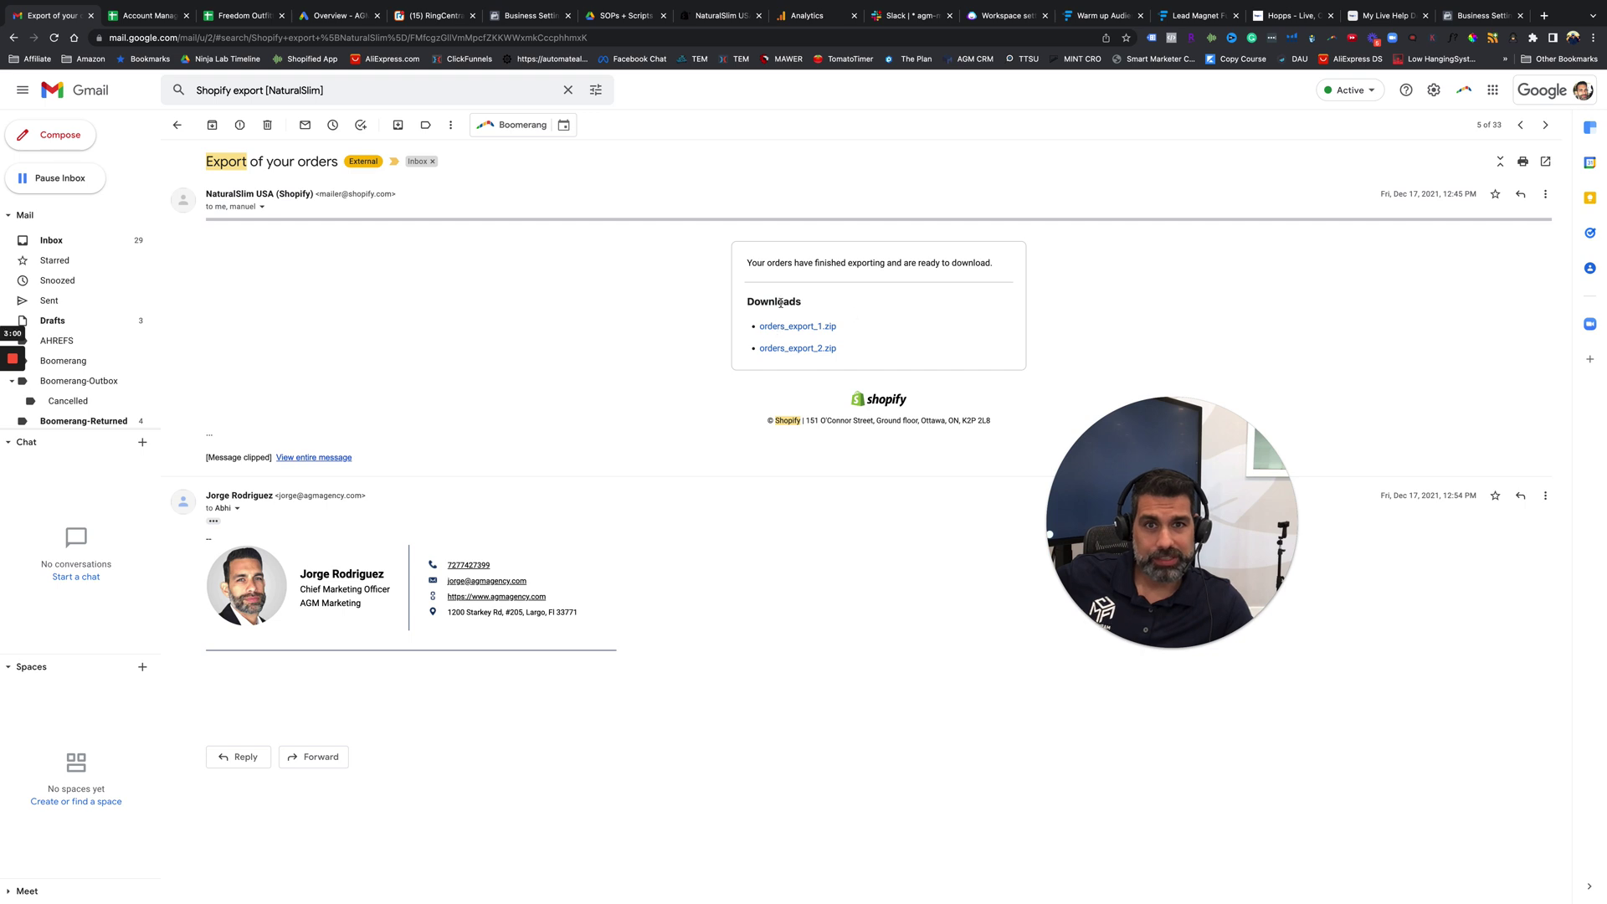
left_click(781, 334)
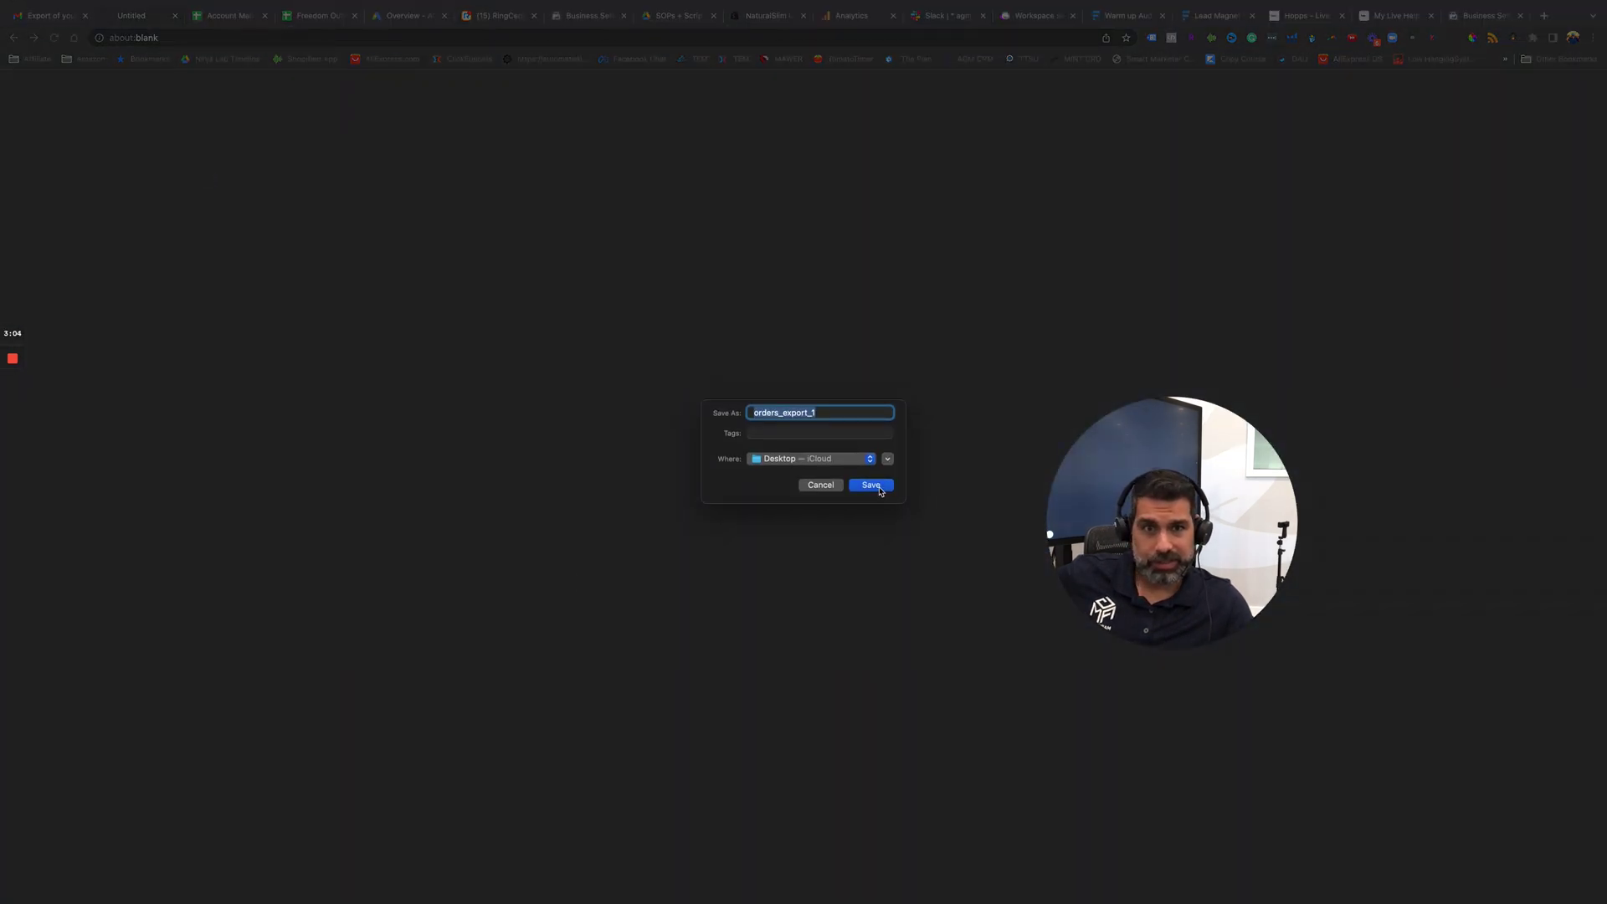
left_click(871, 486)
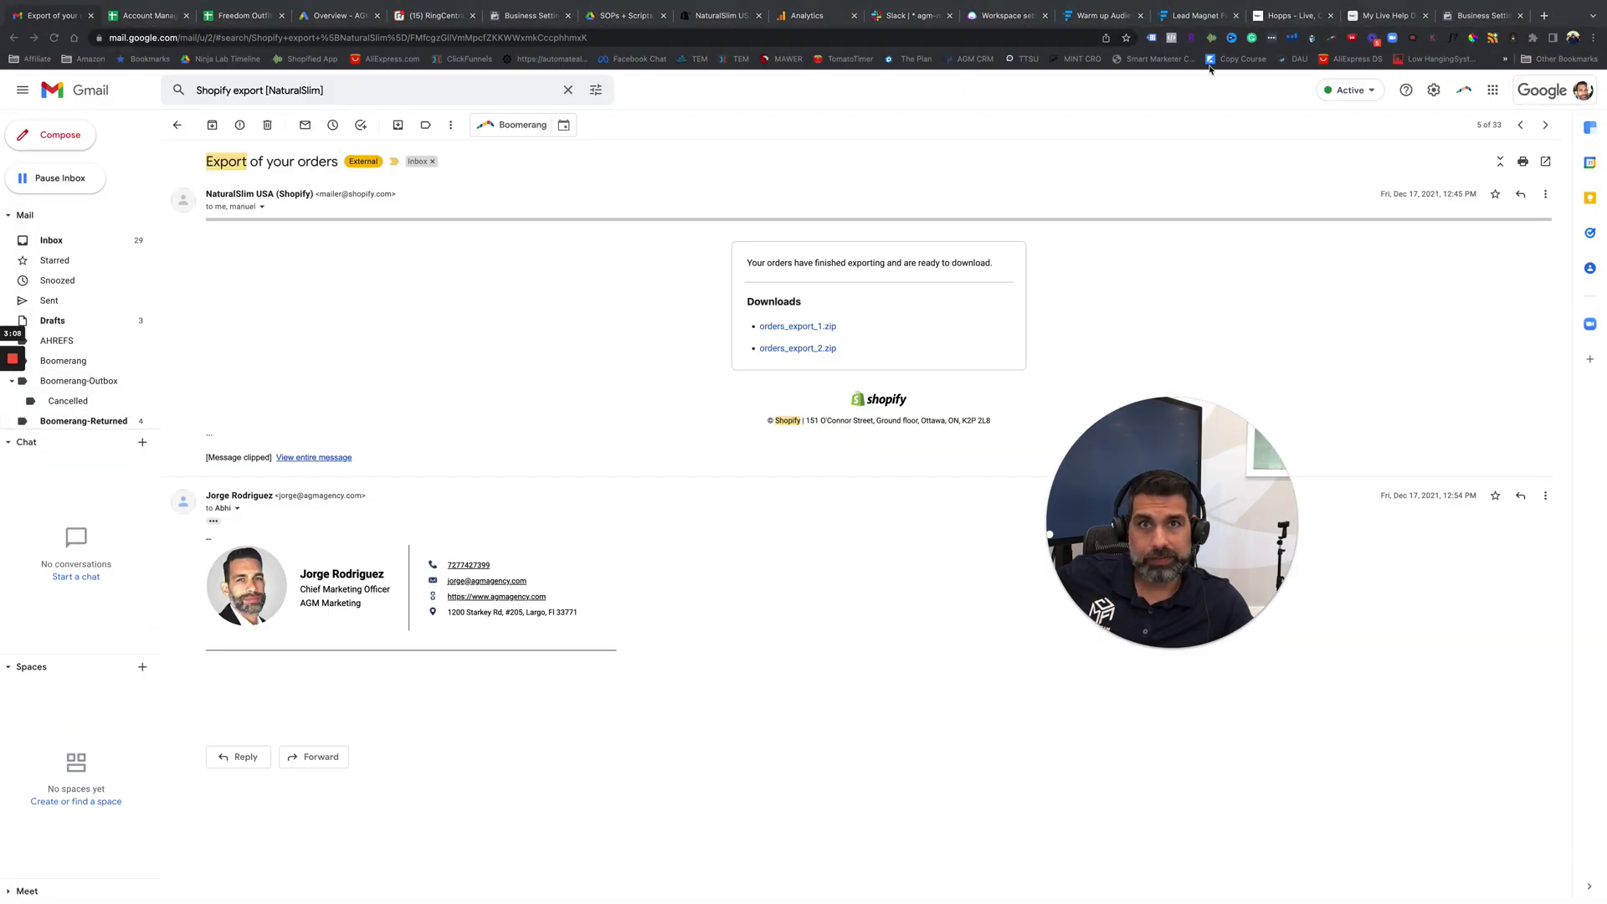
- Go to the Audiences page in Meta Ads Manager from the business tools list
left_click(1478, 15)
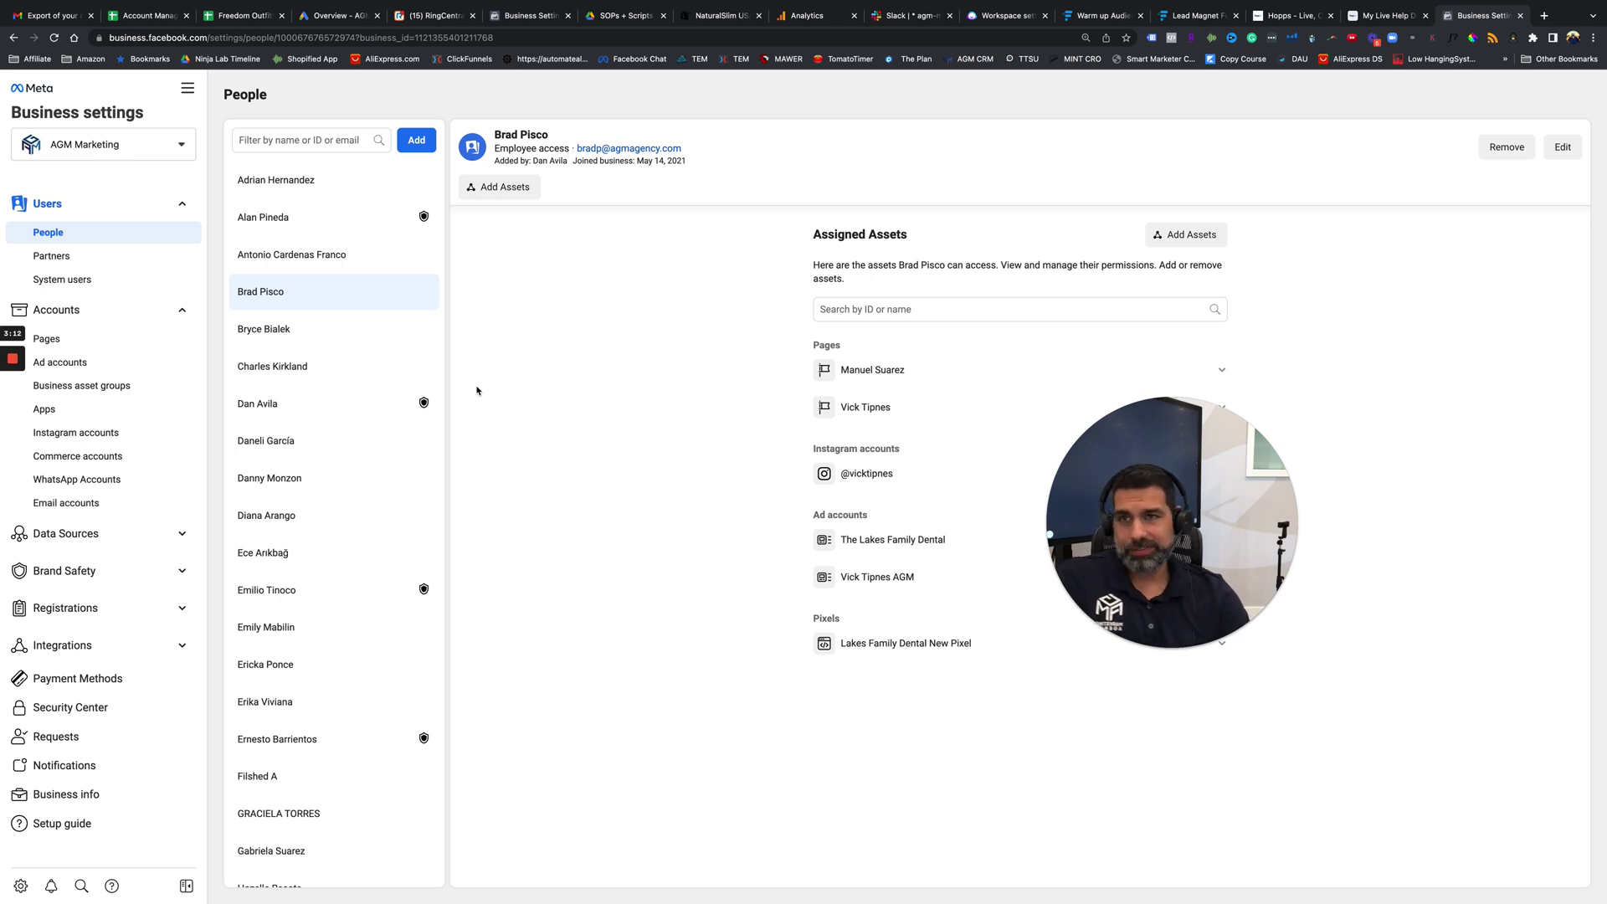
left_click(186, 88)
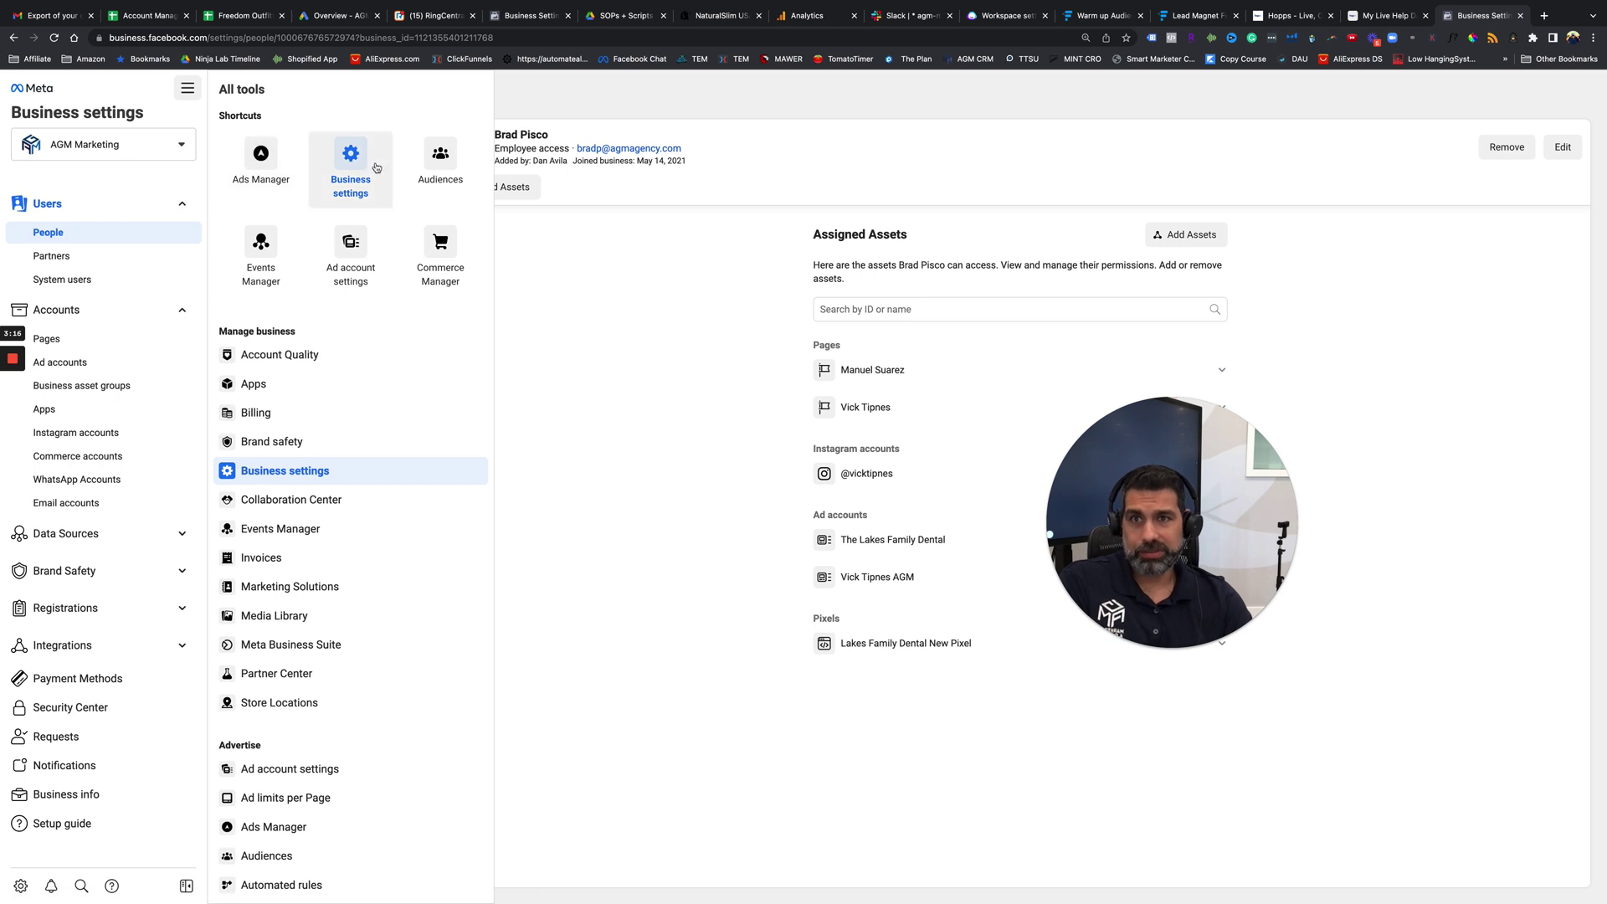
left_click(440, 159)
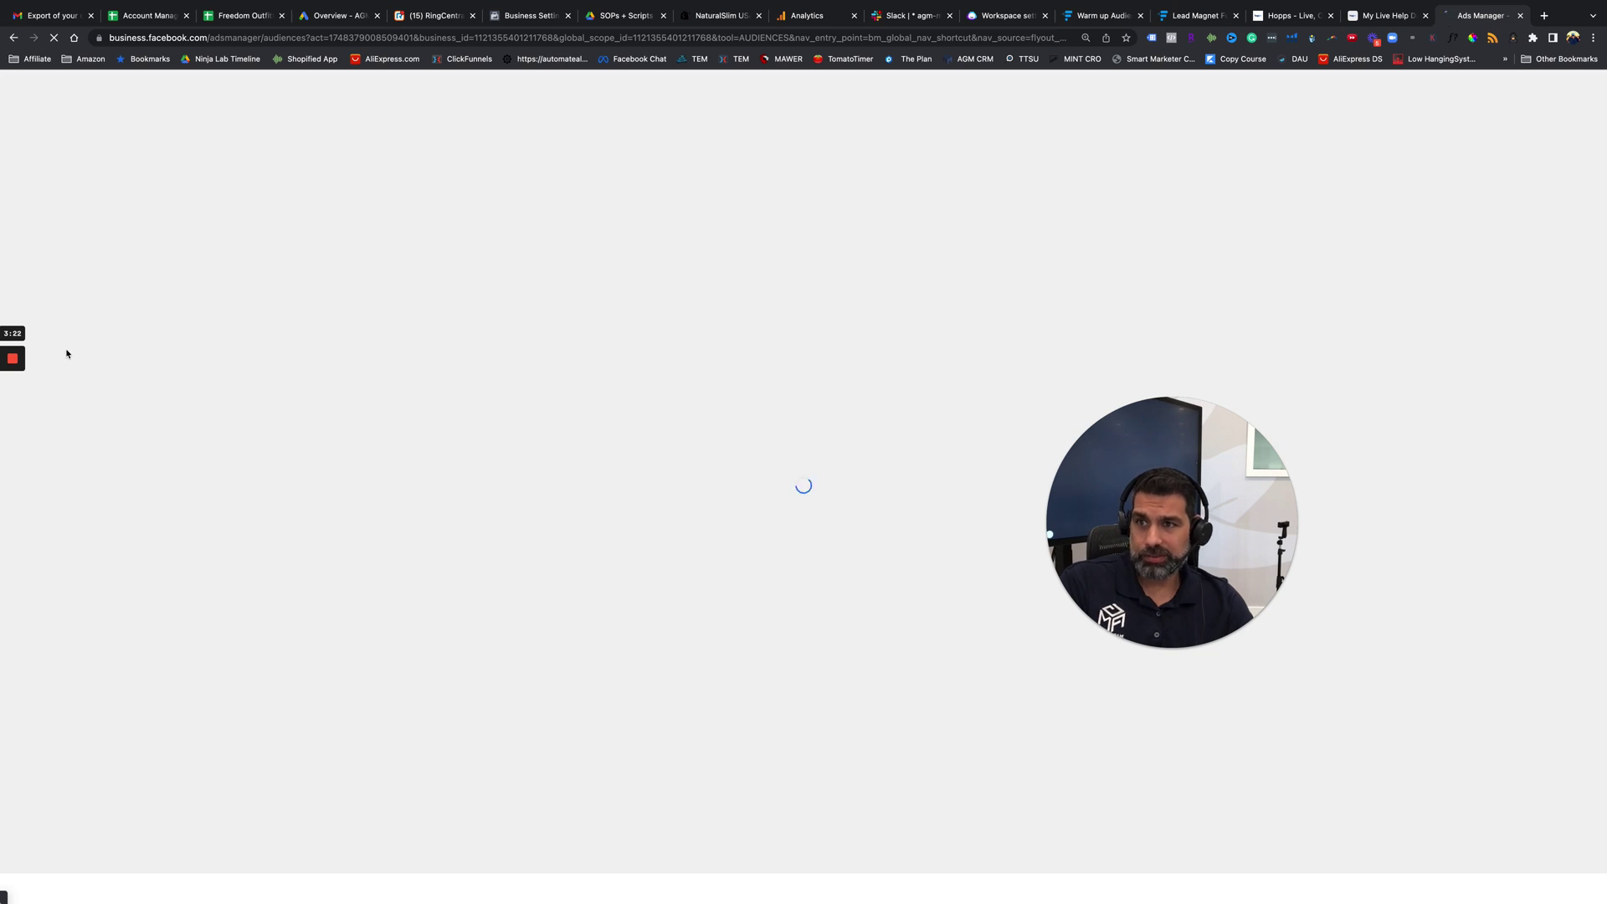
- Search 'usa' and switch the ad account to NaturalSlim USA
mouse_move(21, 365)
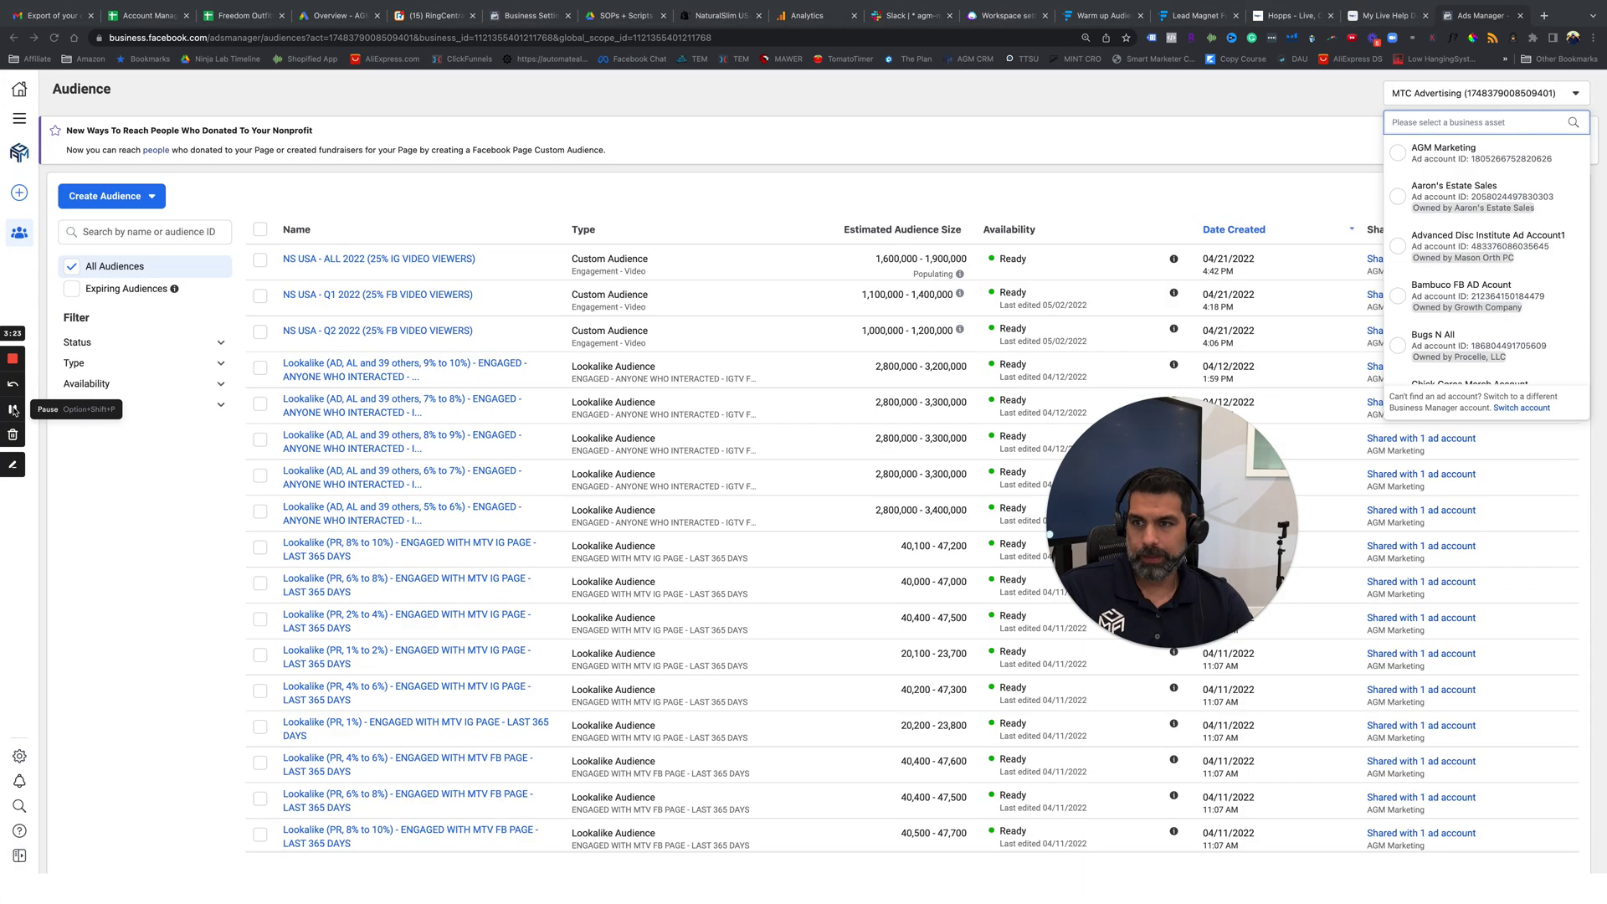
type("usa")
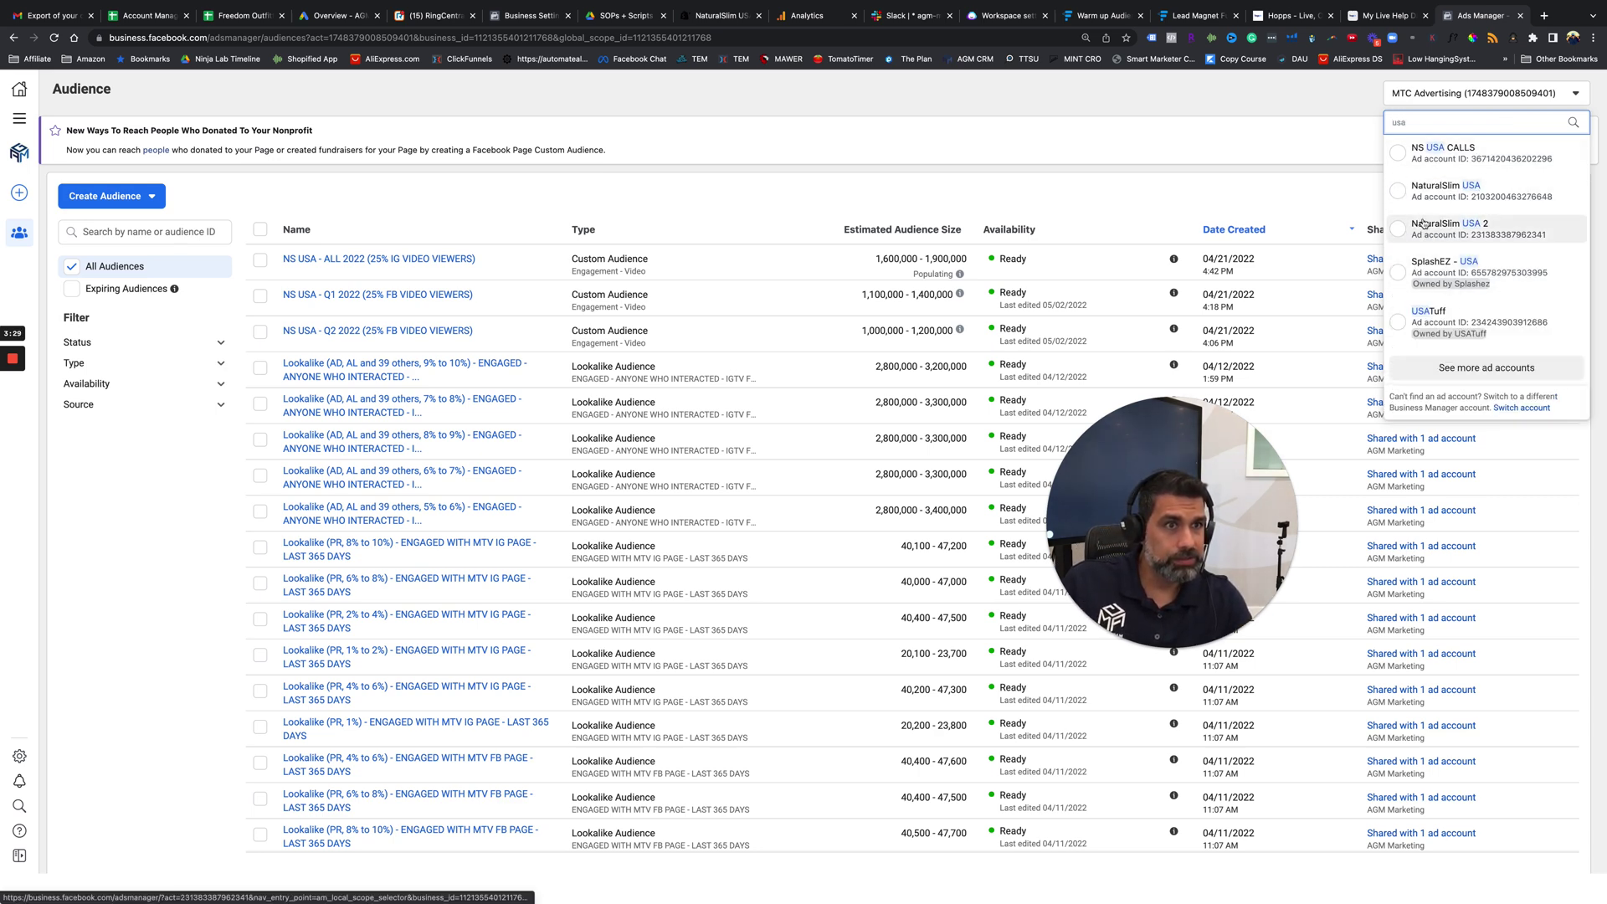
left_click(1440, 191)
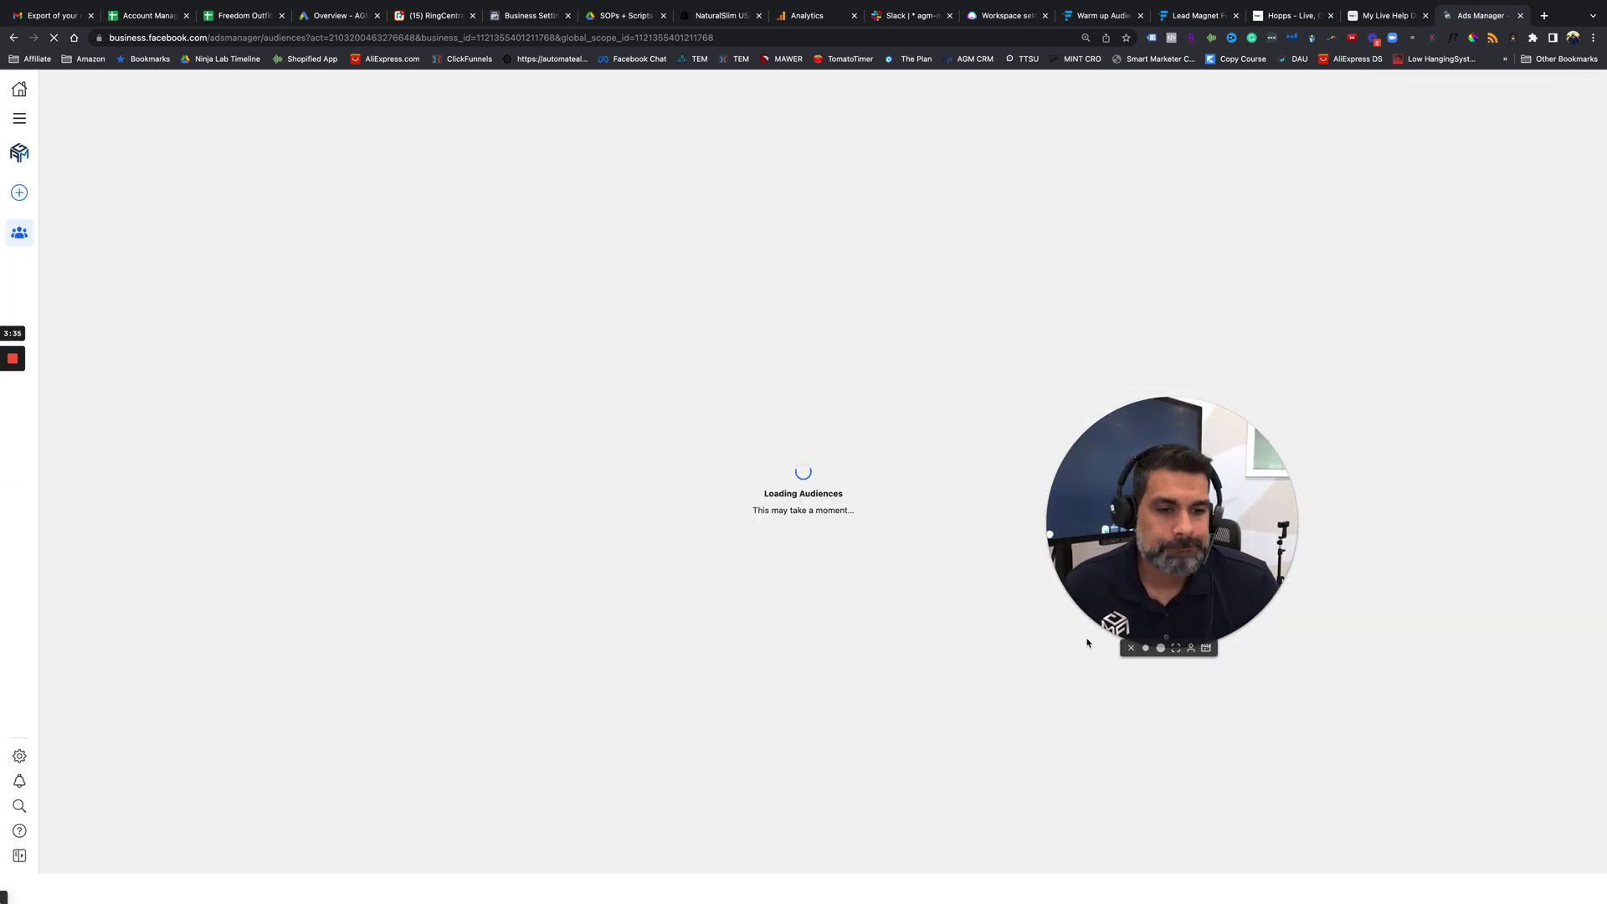
left_click(1142, 650)
left_click_drag(1141, 650, 1555, 828)
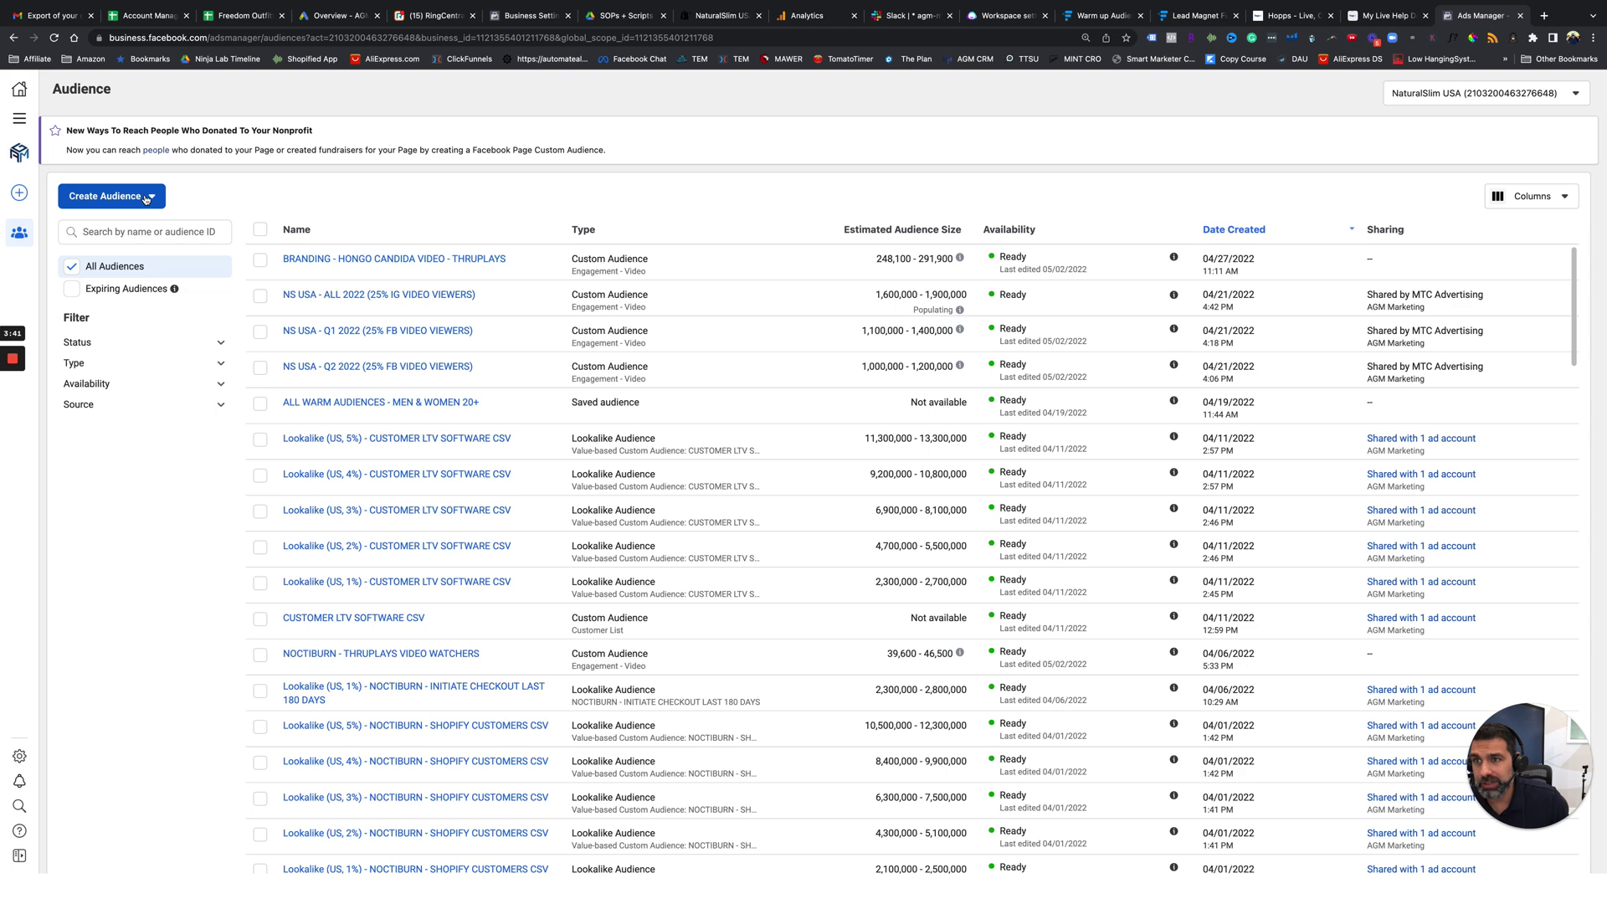
- Create a new Custom Audience with Customer list chosen as the source
left_click(149, 198)
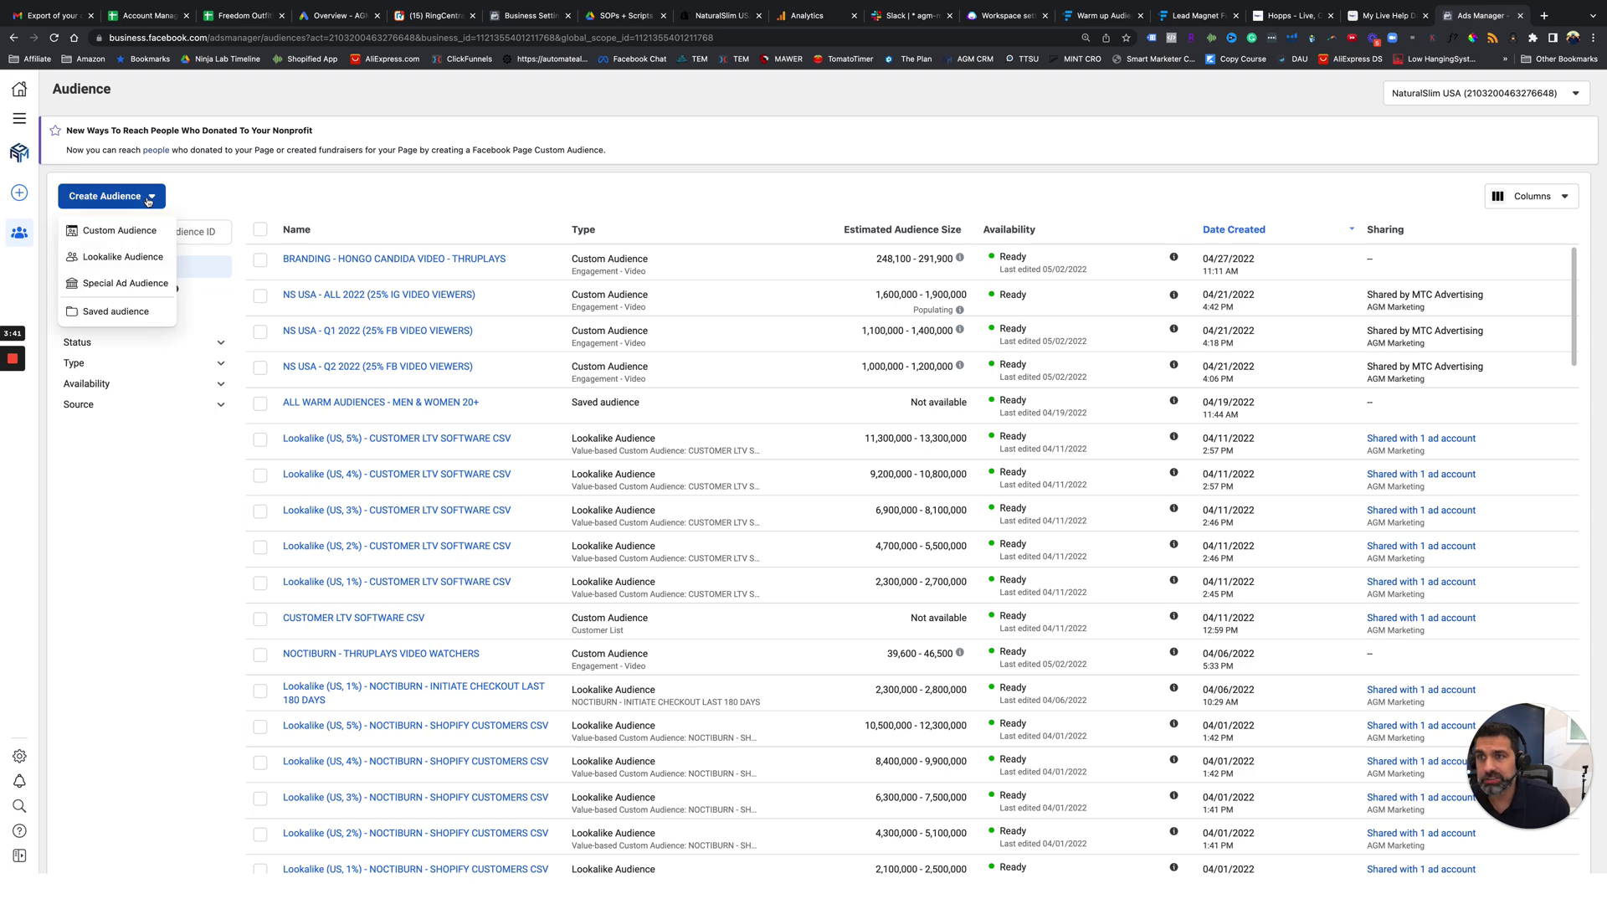
left_click(117, 230)
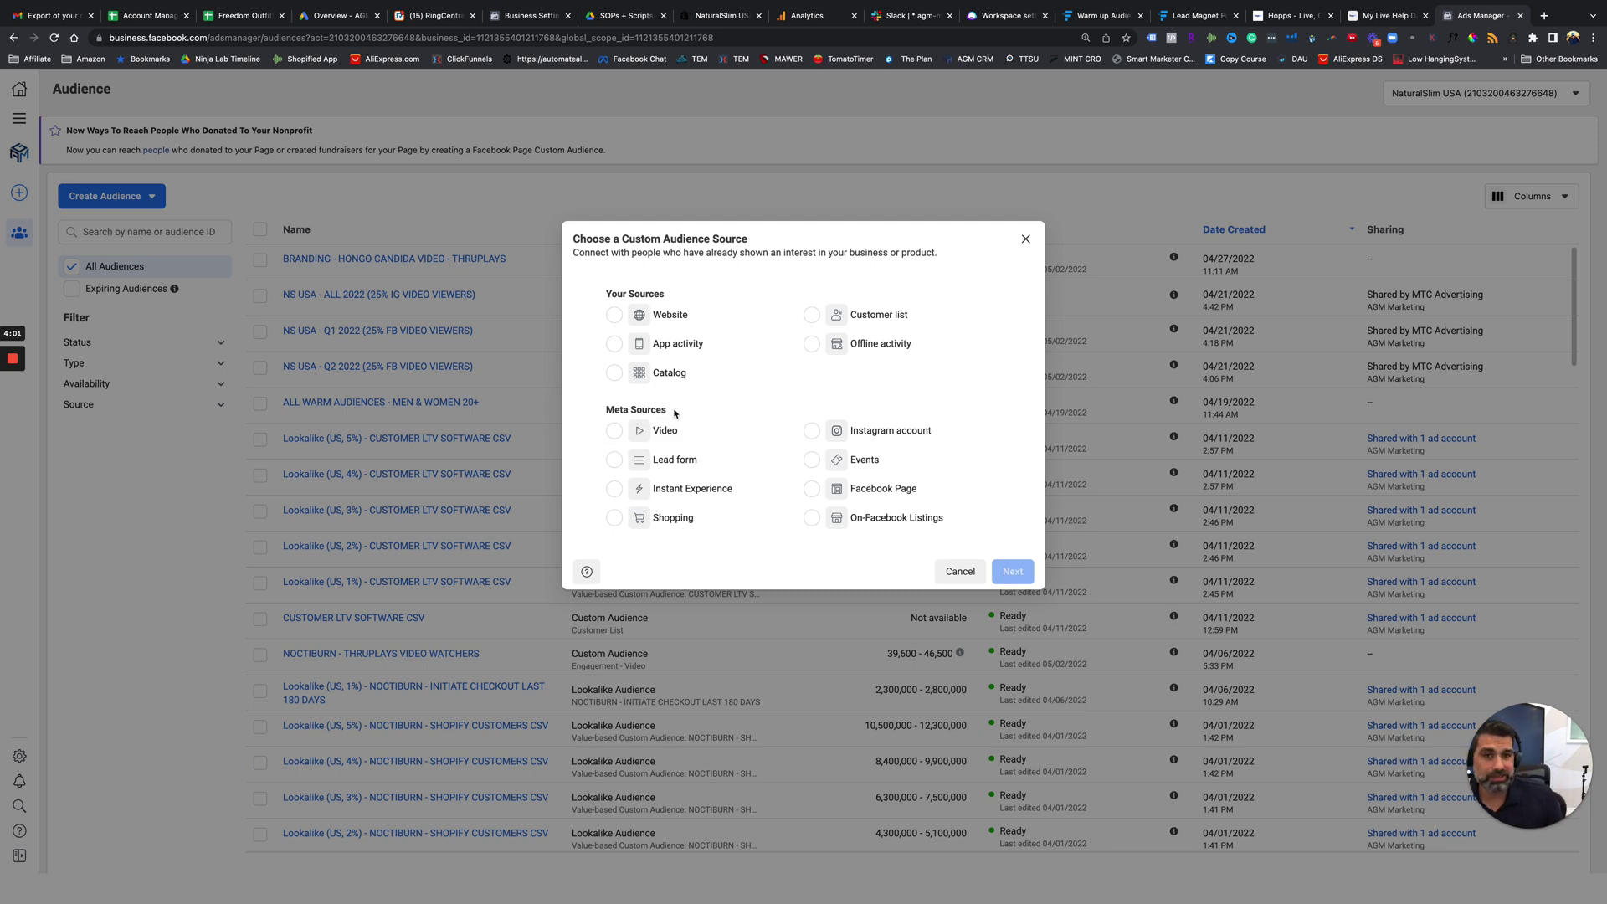
left_click(814, 318)
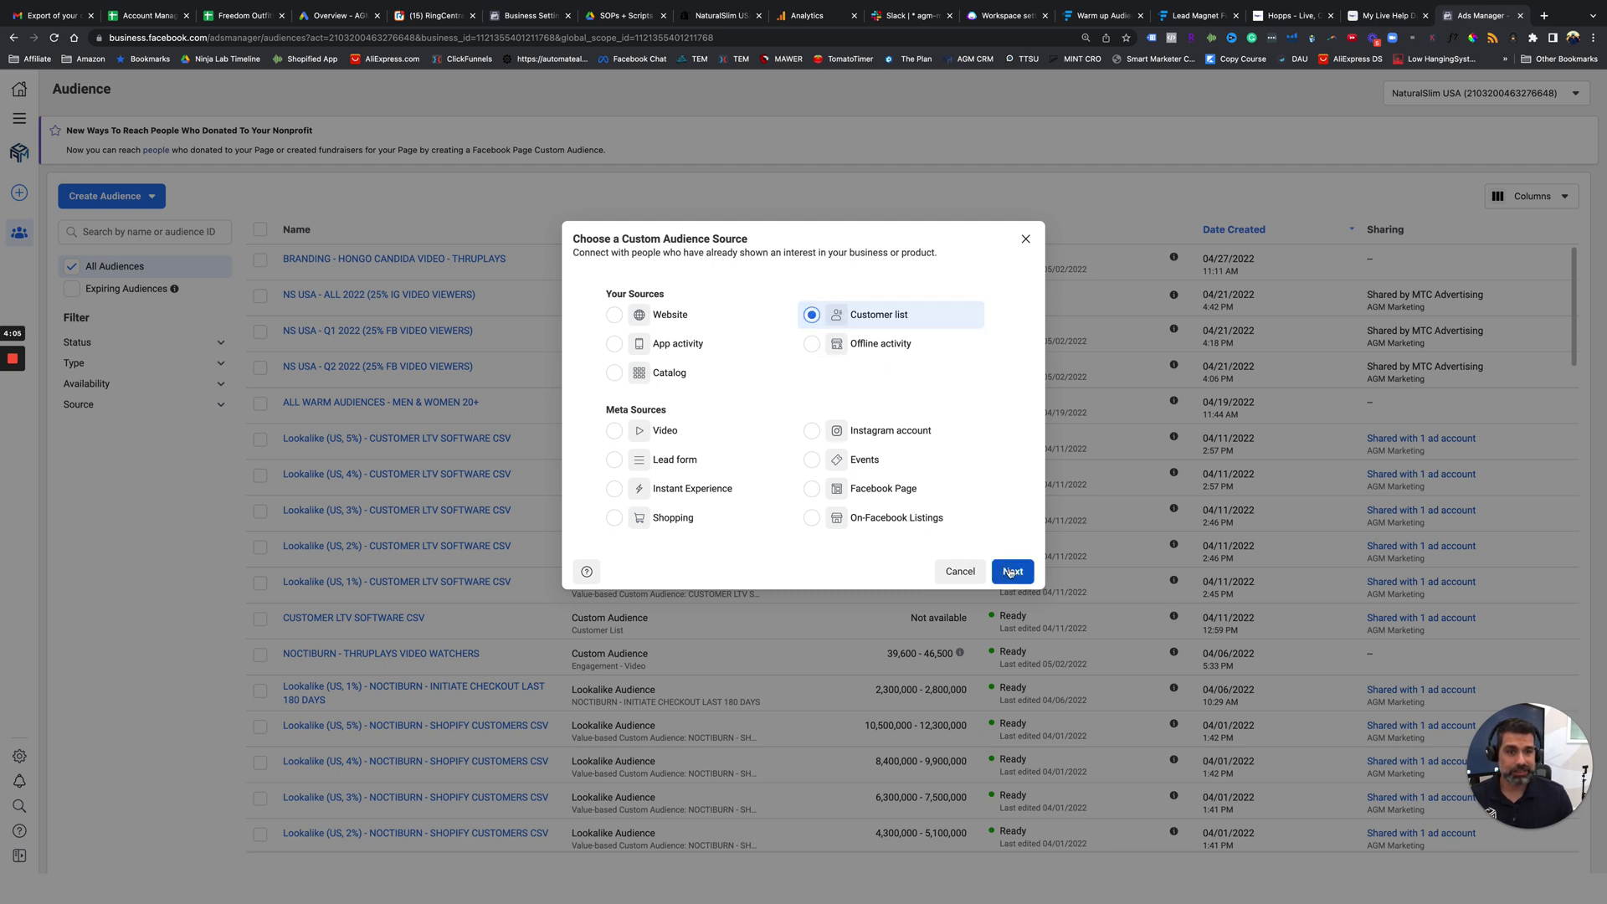
- Advance past Prepare Your Customer List and choose Yes for including a customer value column
left_click(1011, 572)
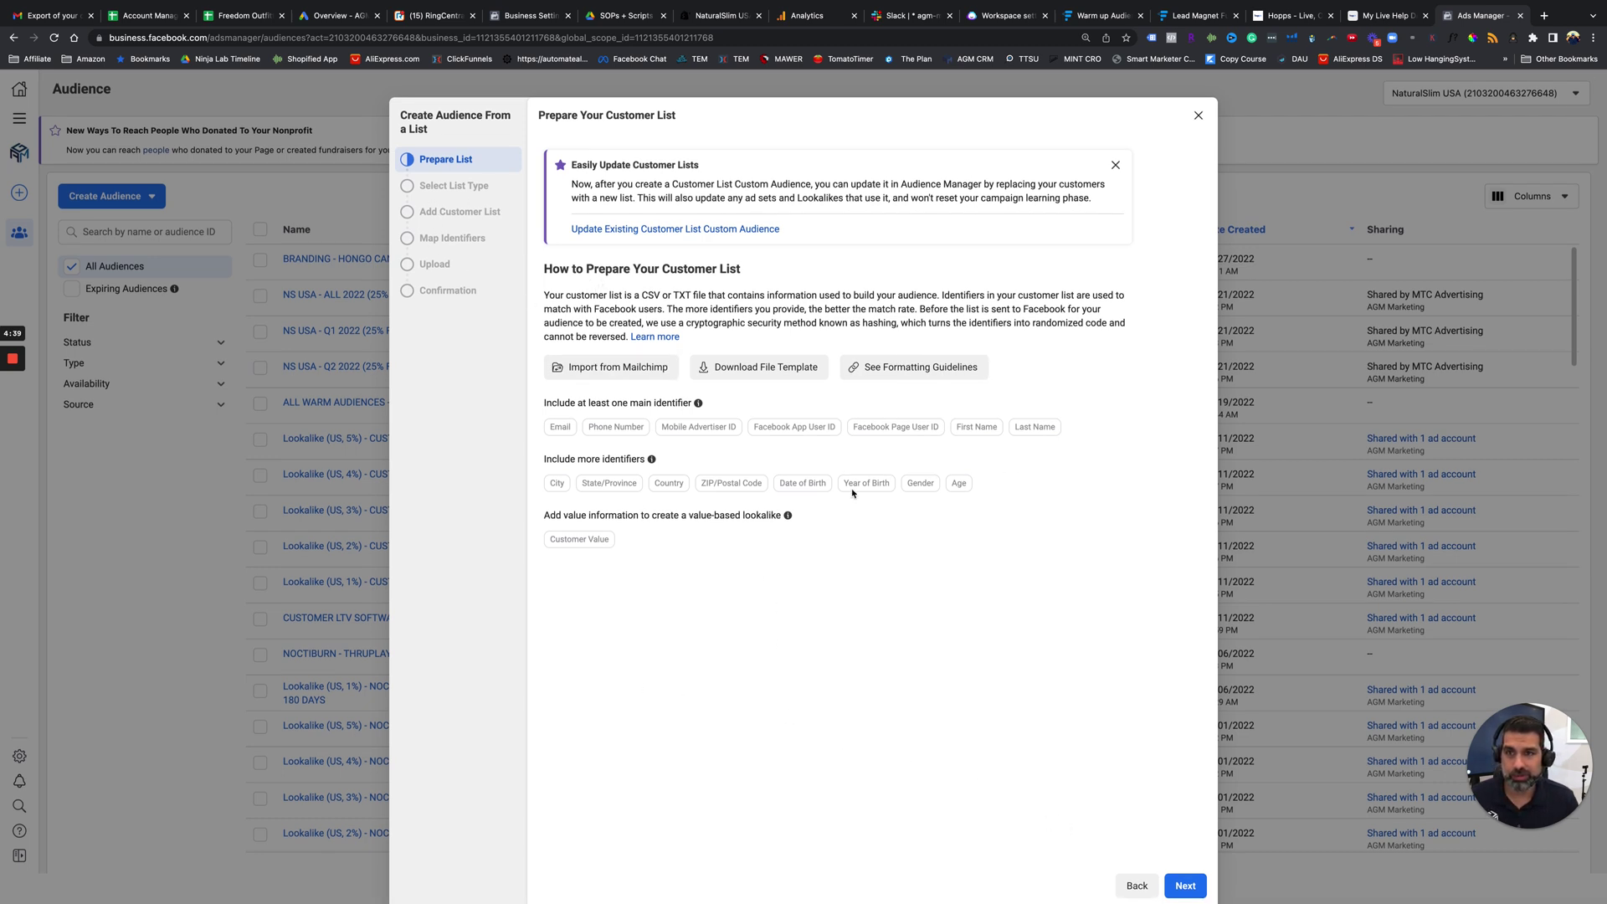
left_click(1188, 887)
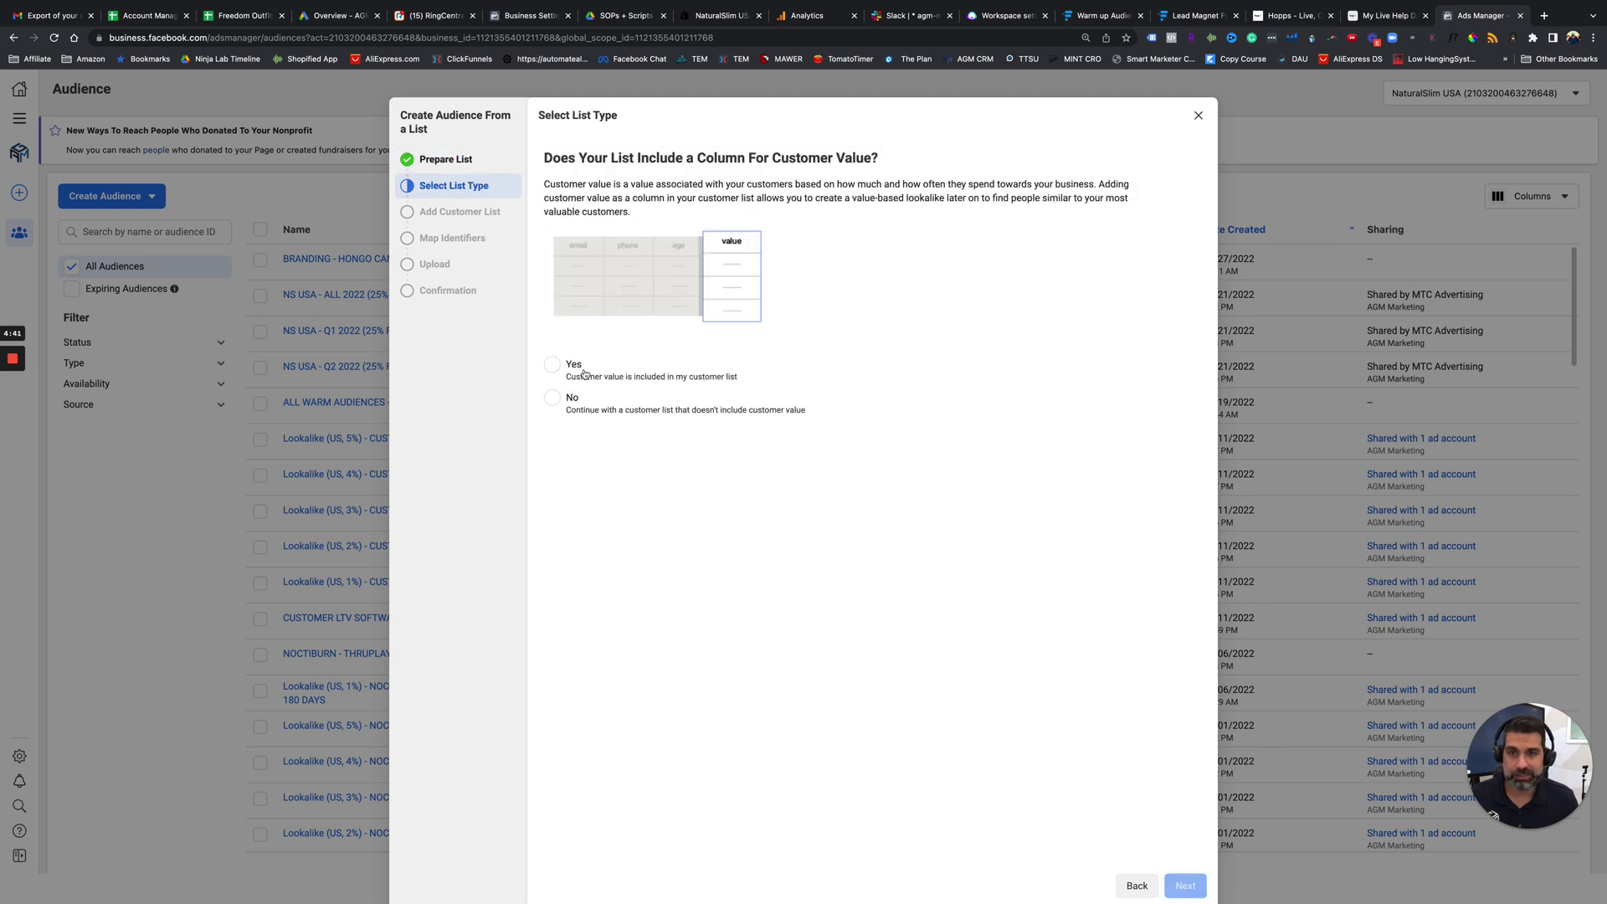
left_click(553, 365)
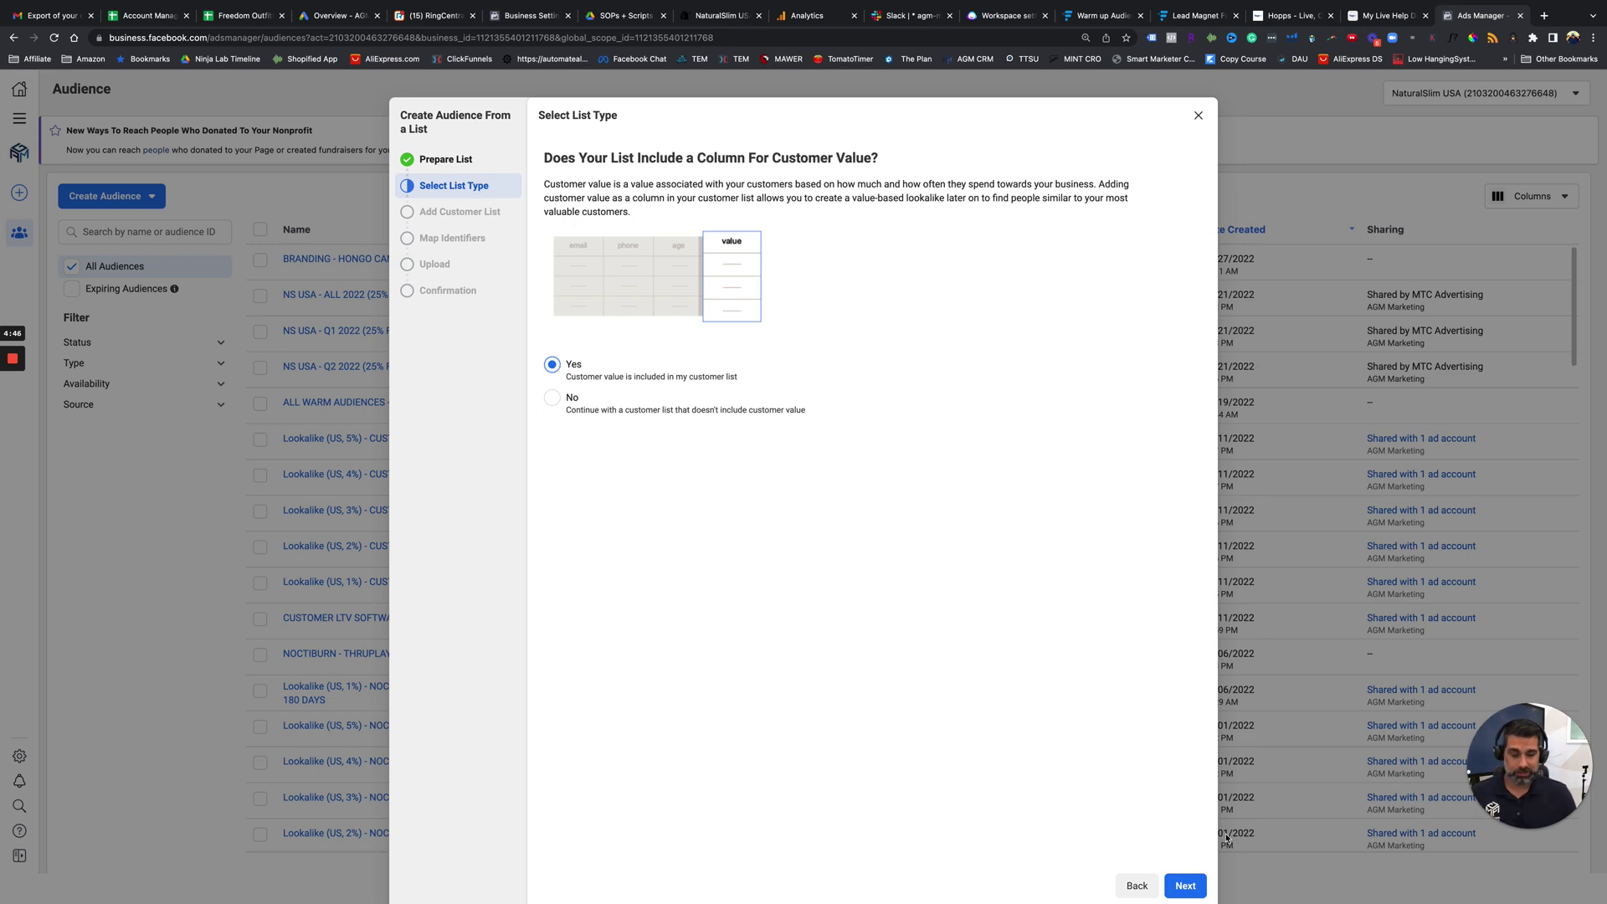
- Upload orders_export_1.csv from the Desktop as the audience's customer list
left_click(1185, 886)
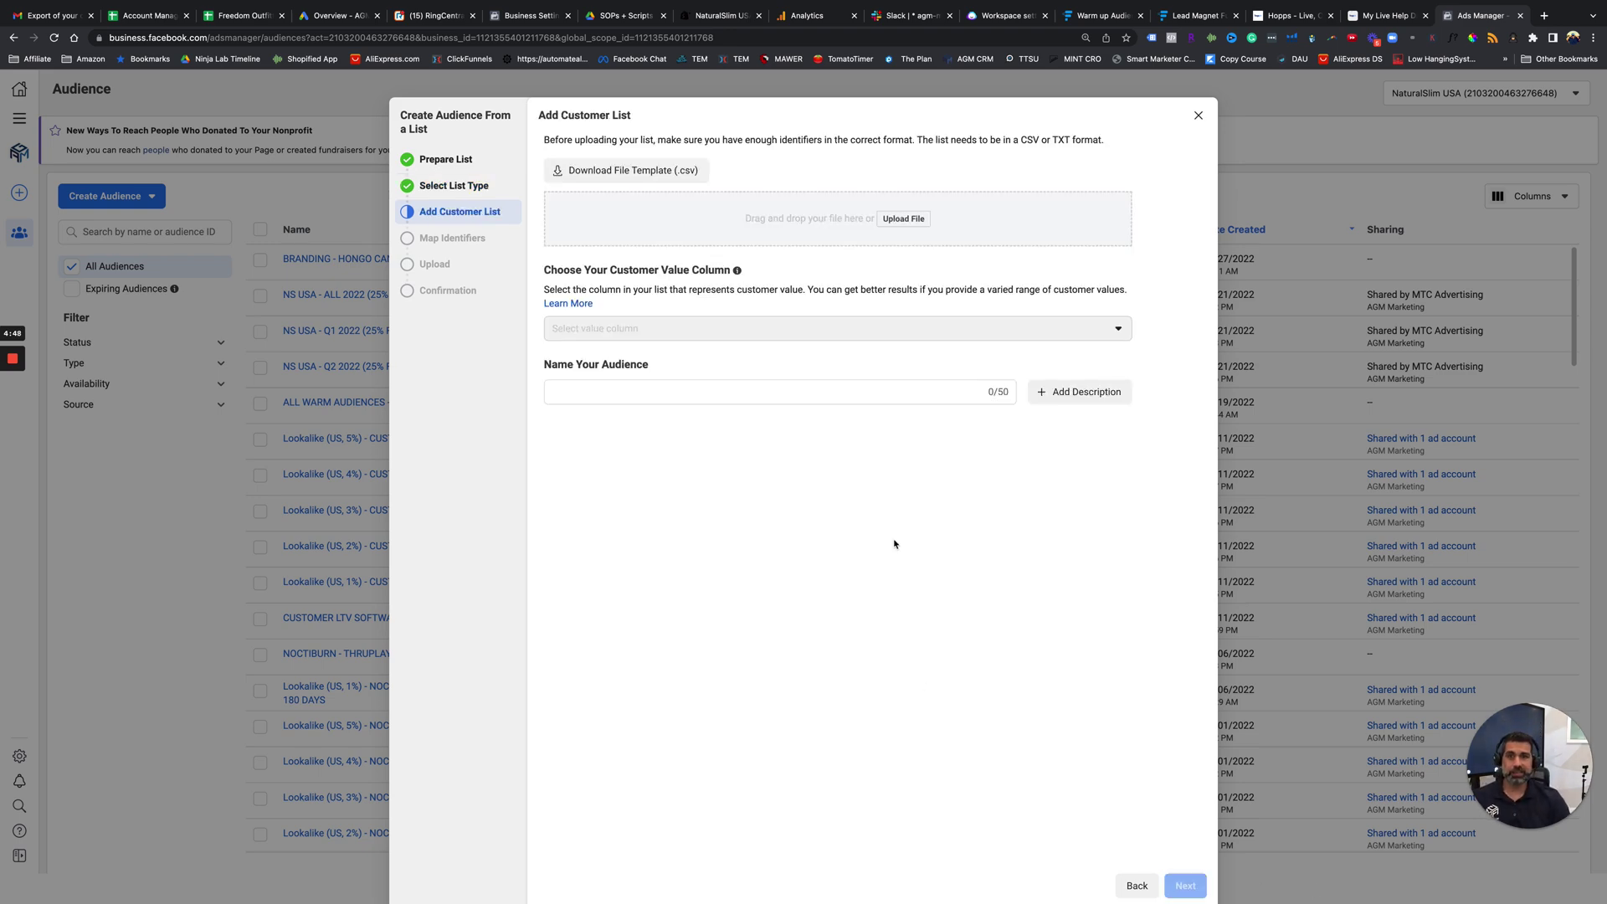
left_click(900, 220)
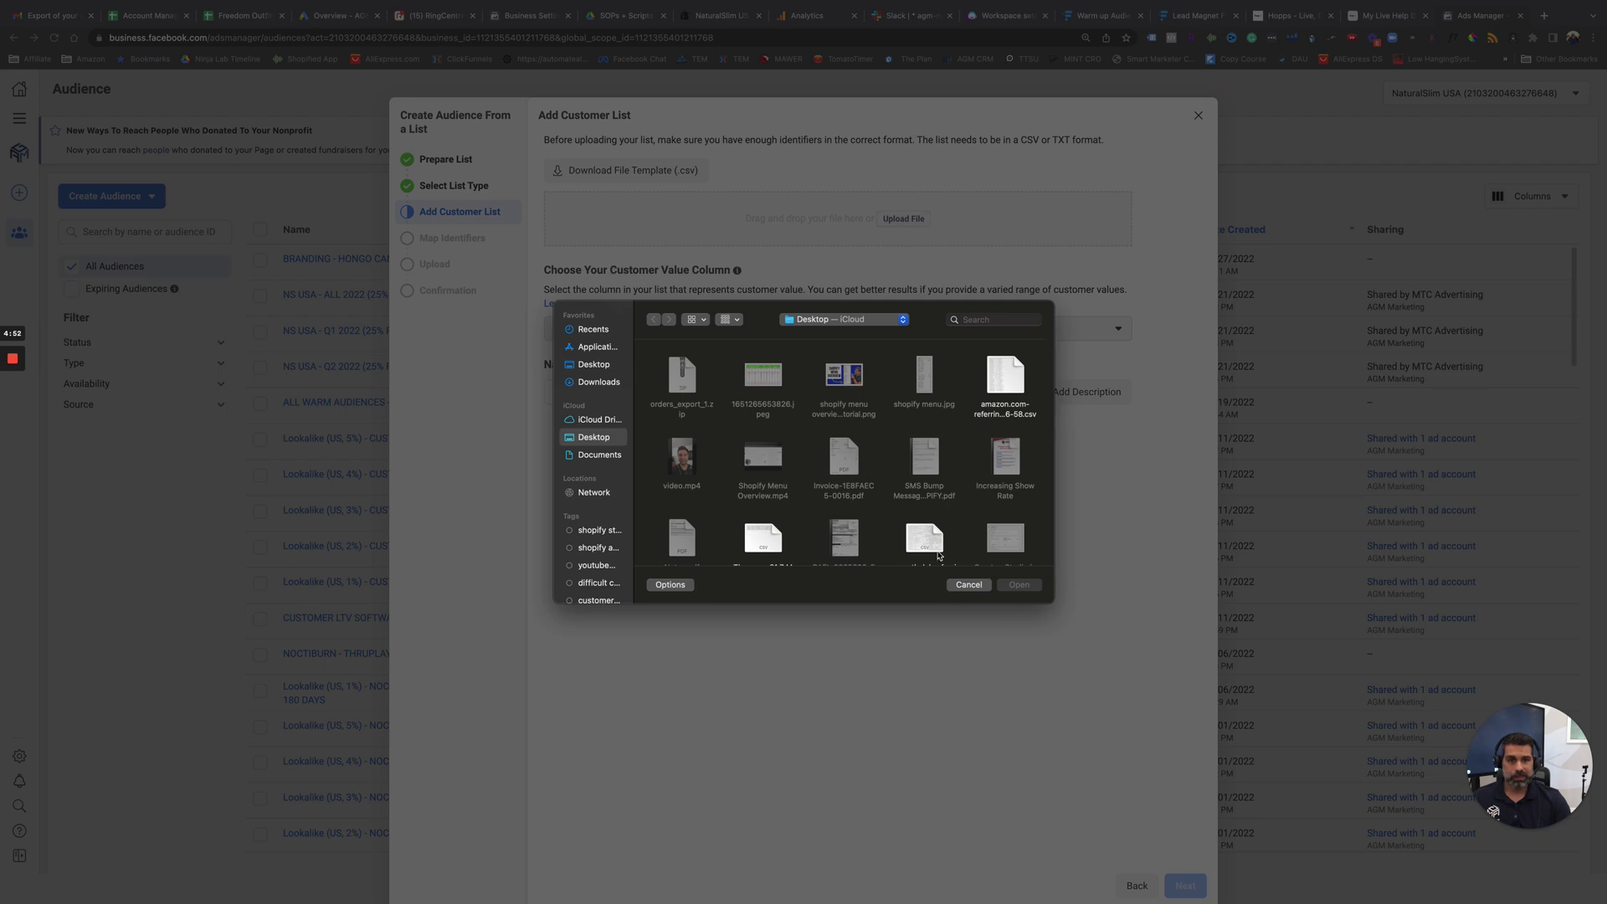
left_click(968, 585)
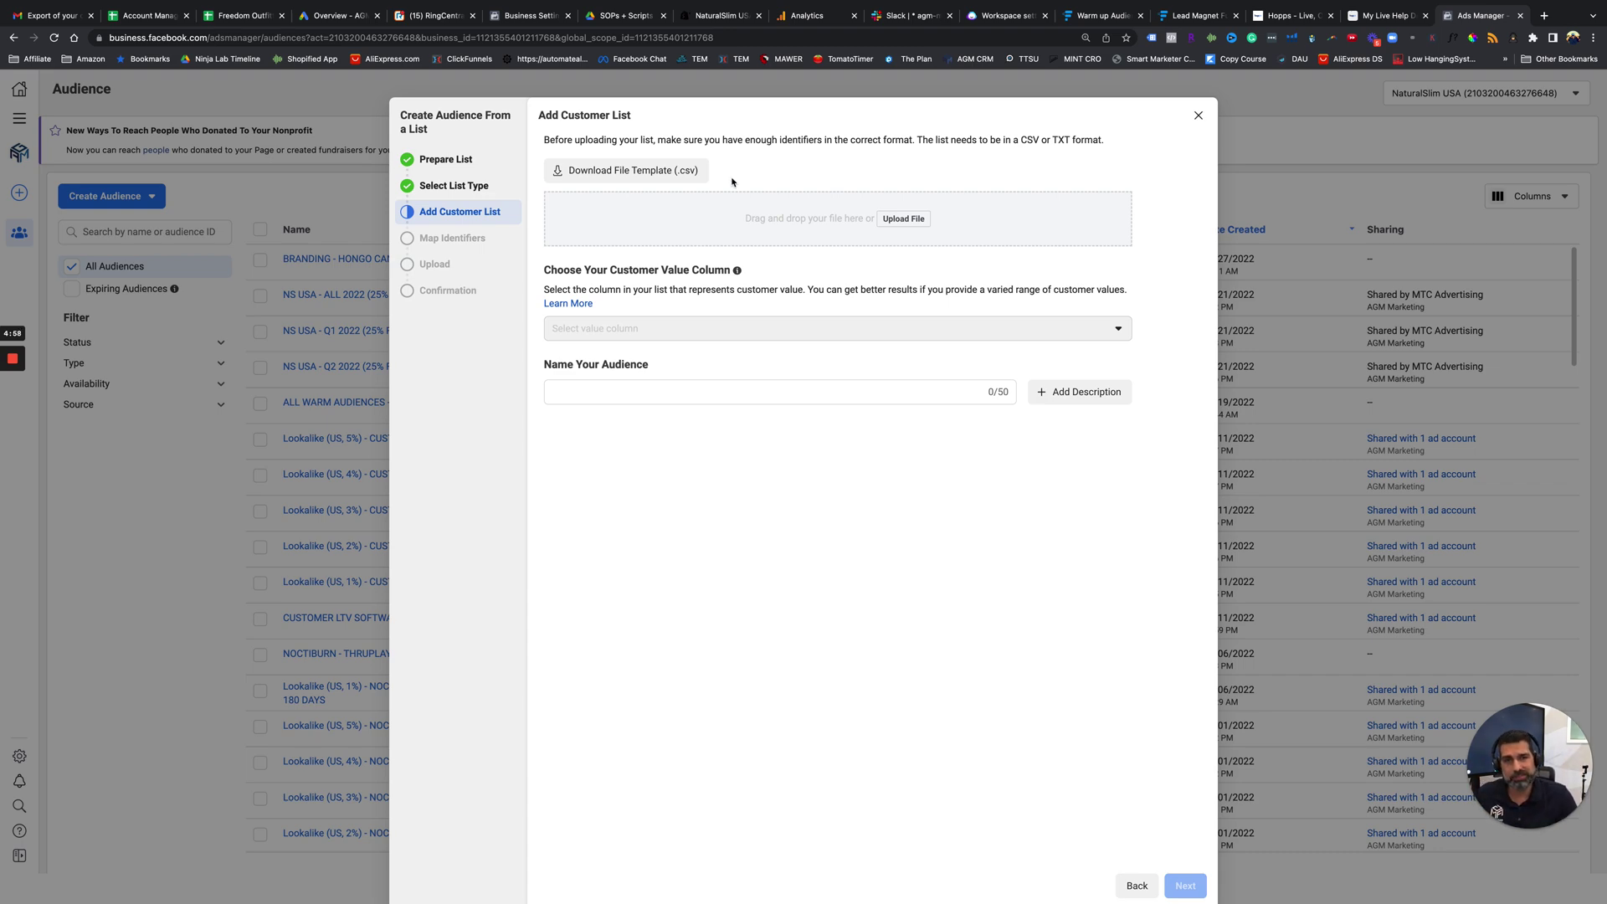
left_click(906, 222)
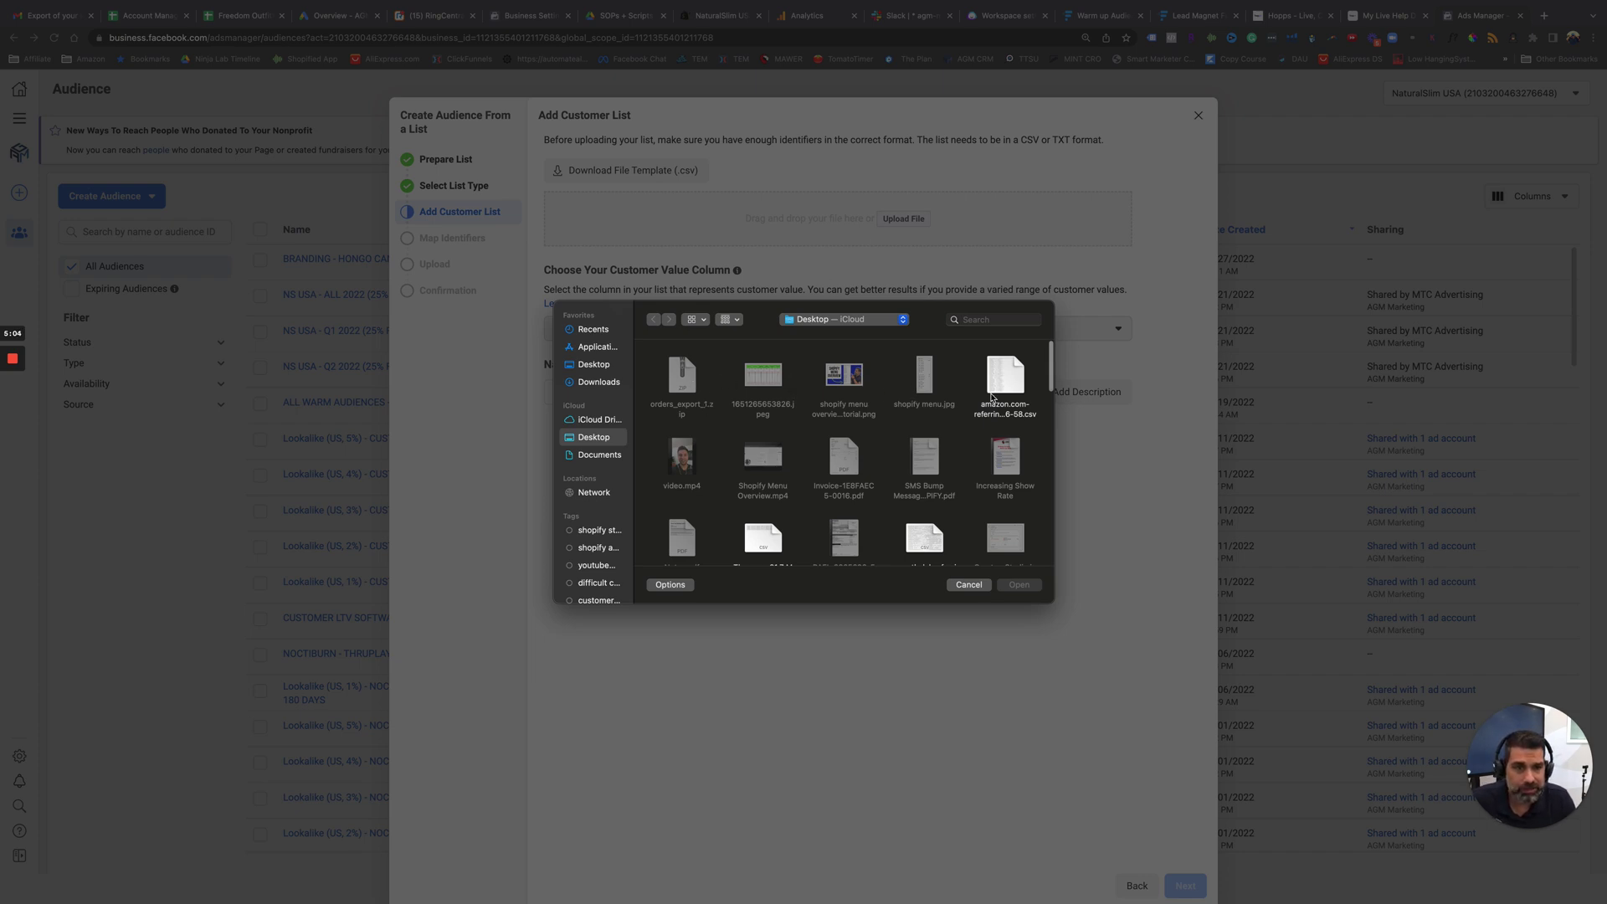
scroll(737, 462, "down", 3)
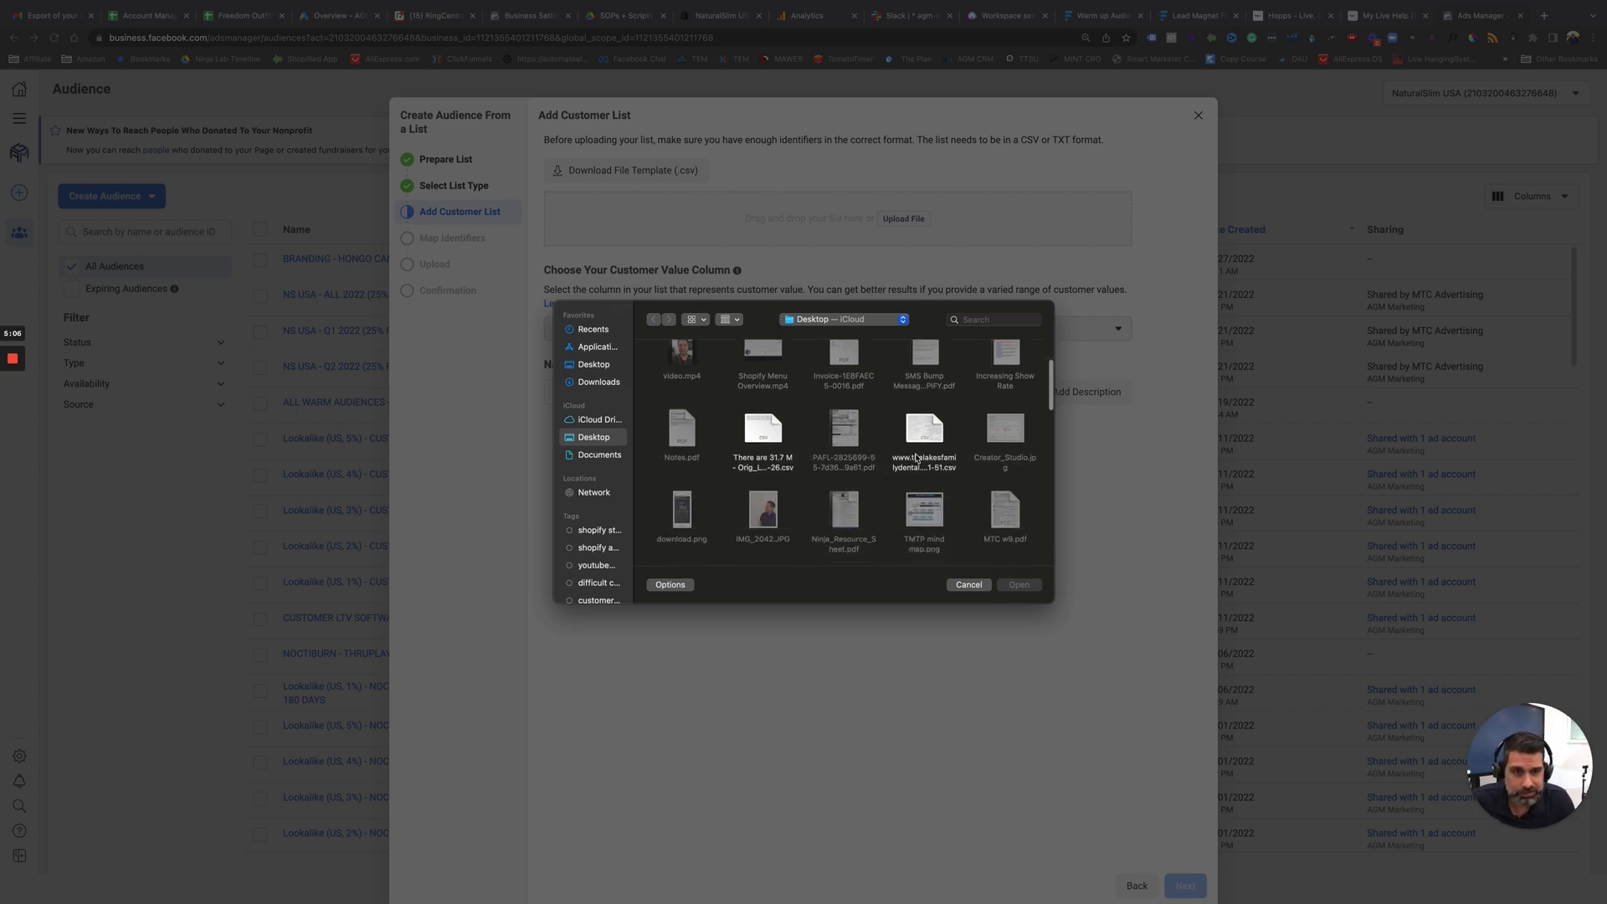
scroll(813, 488, "up", 3)
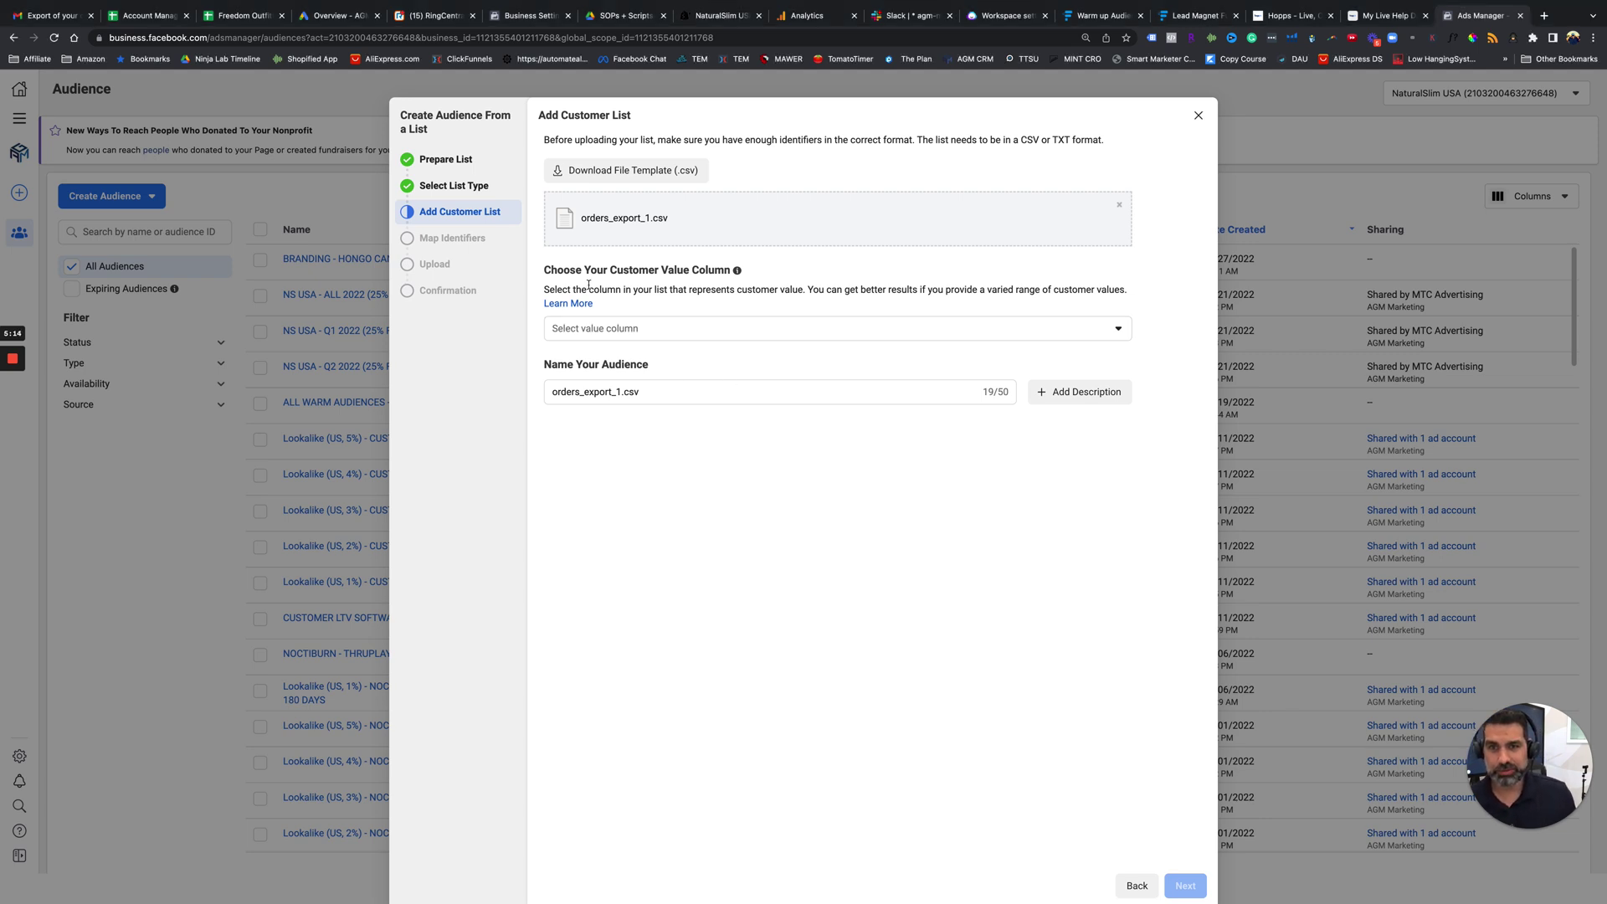
left_click_drag(608, 270, 726, 272)
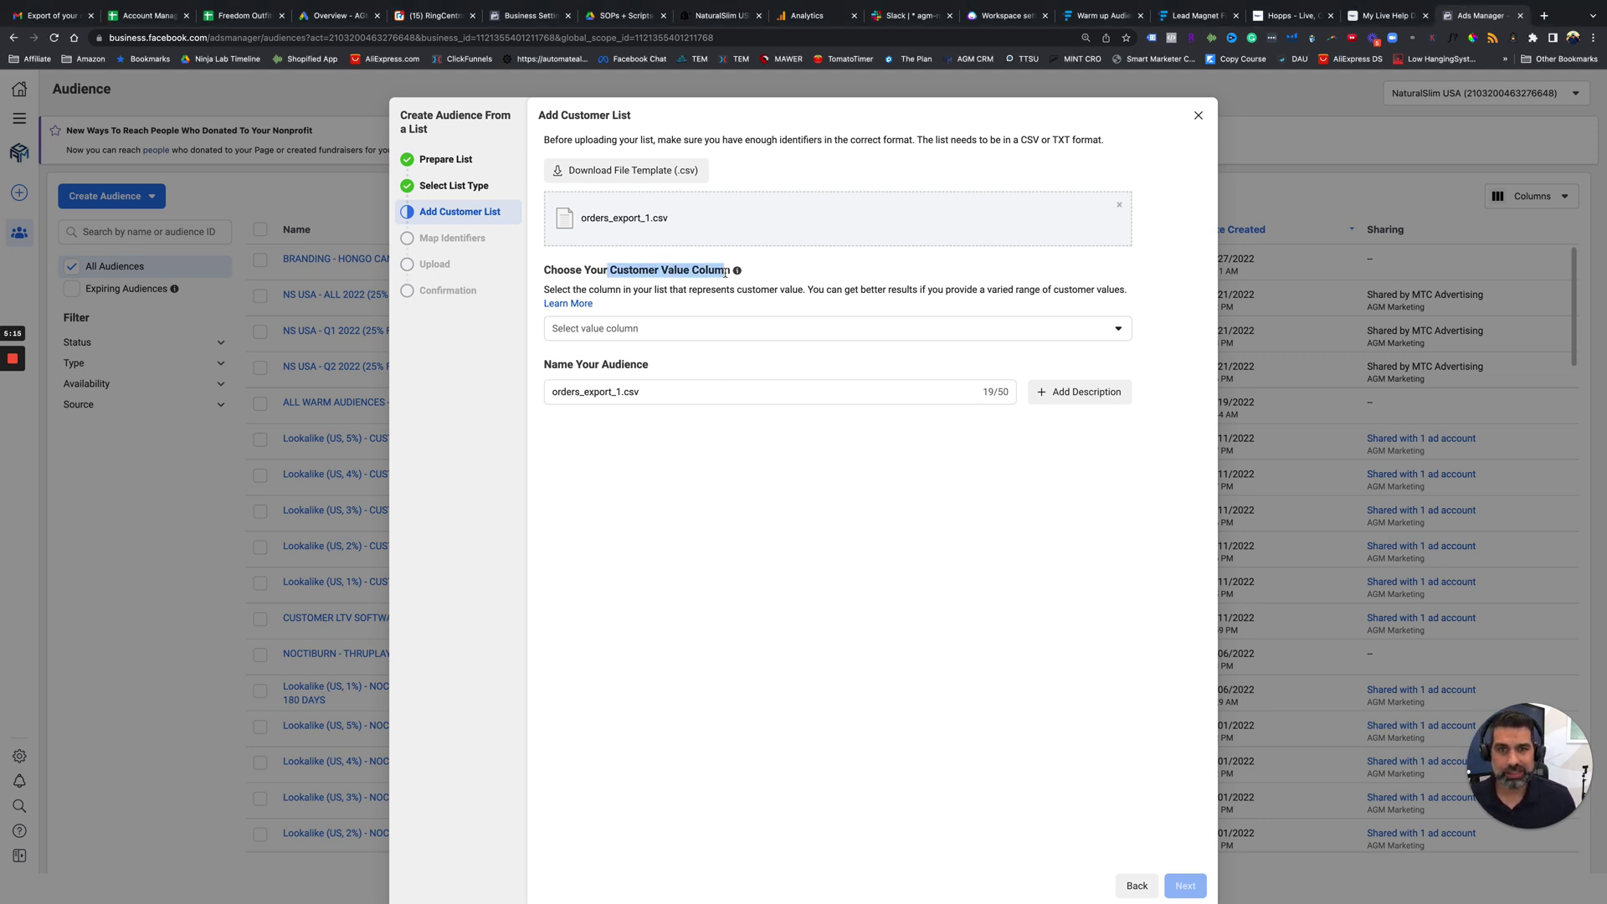
left_click(623, 328)
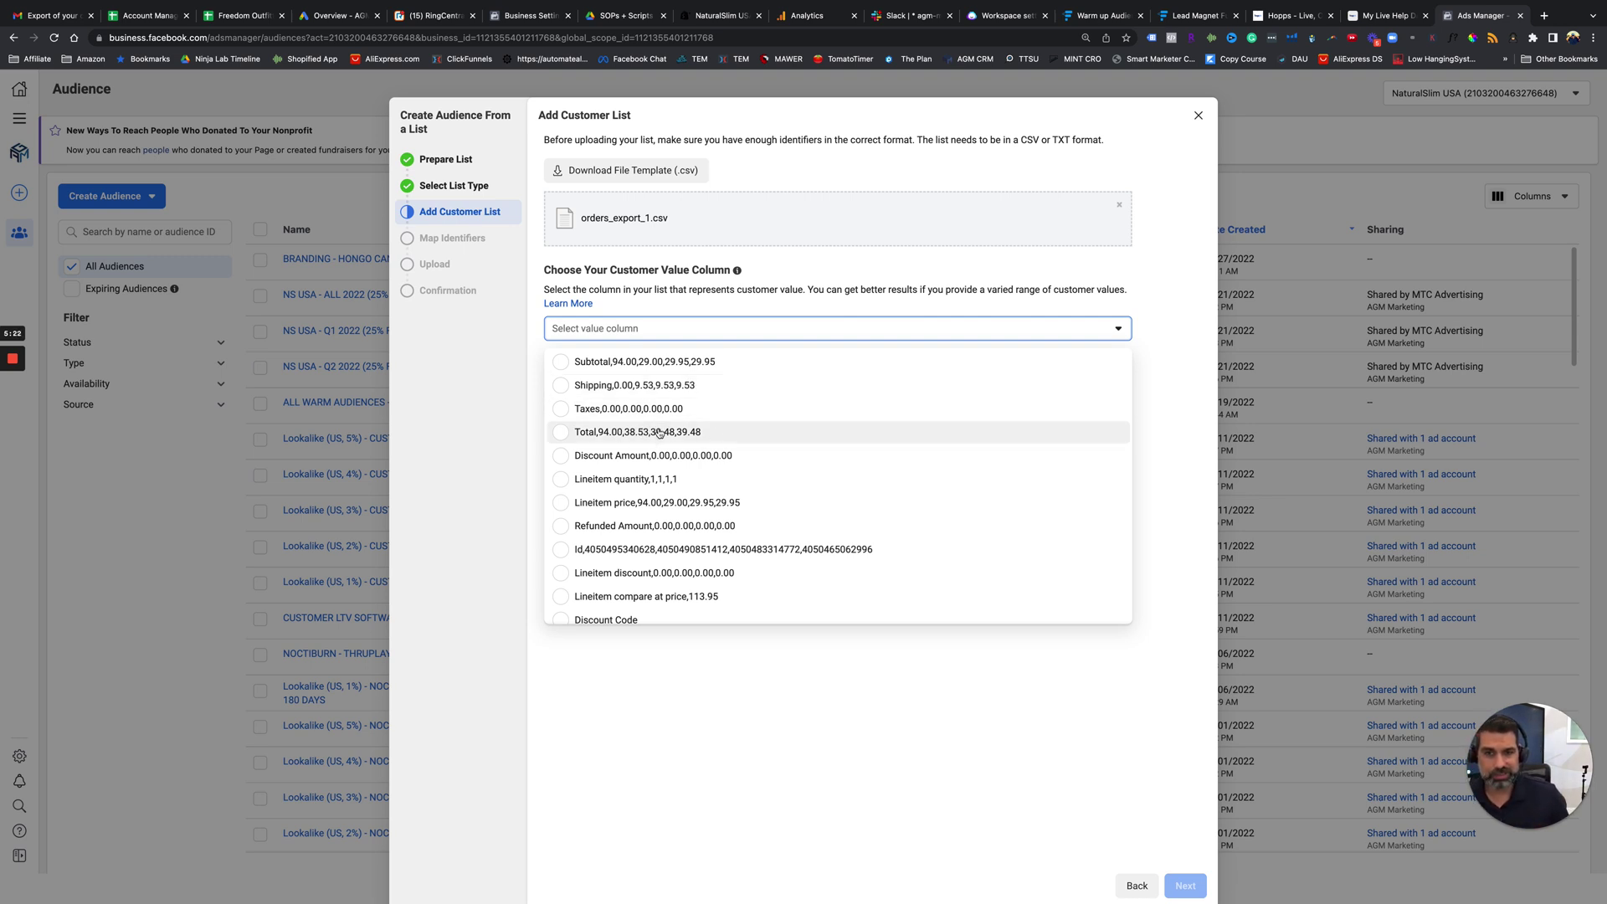
- Use Total as the value column, name the audience 'AGM Customer Orders', describe it 'TEST TEST TEST'
left_click(561, 433)
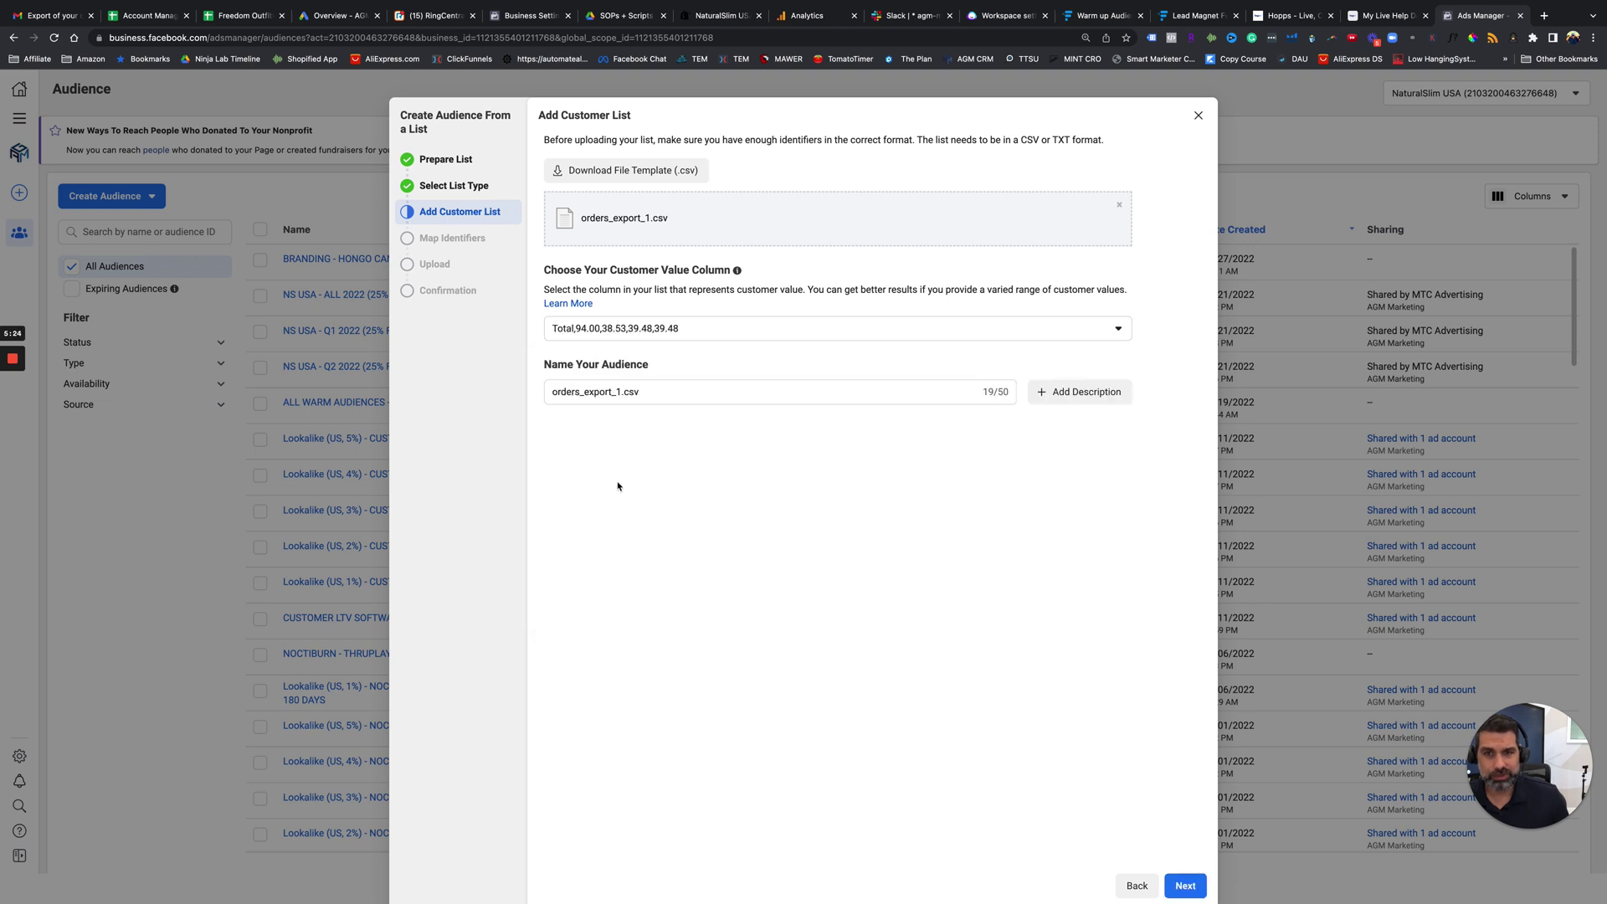
left_click_drag(643, 392, 519, 392)
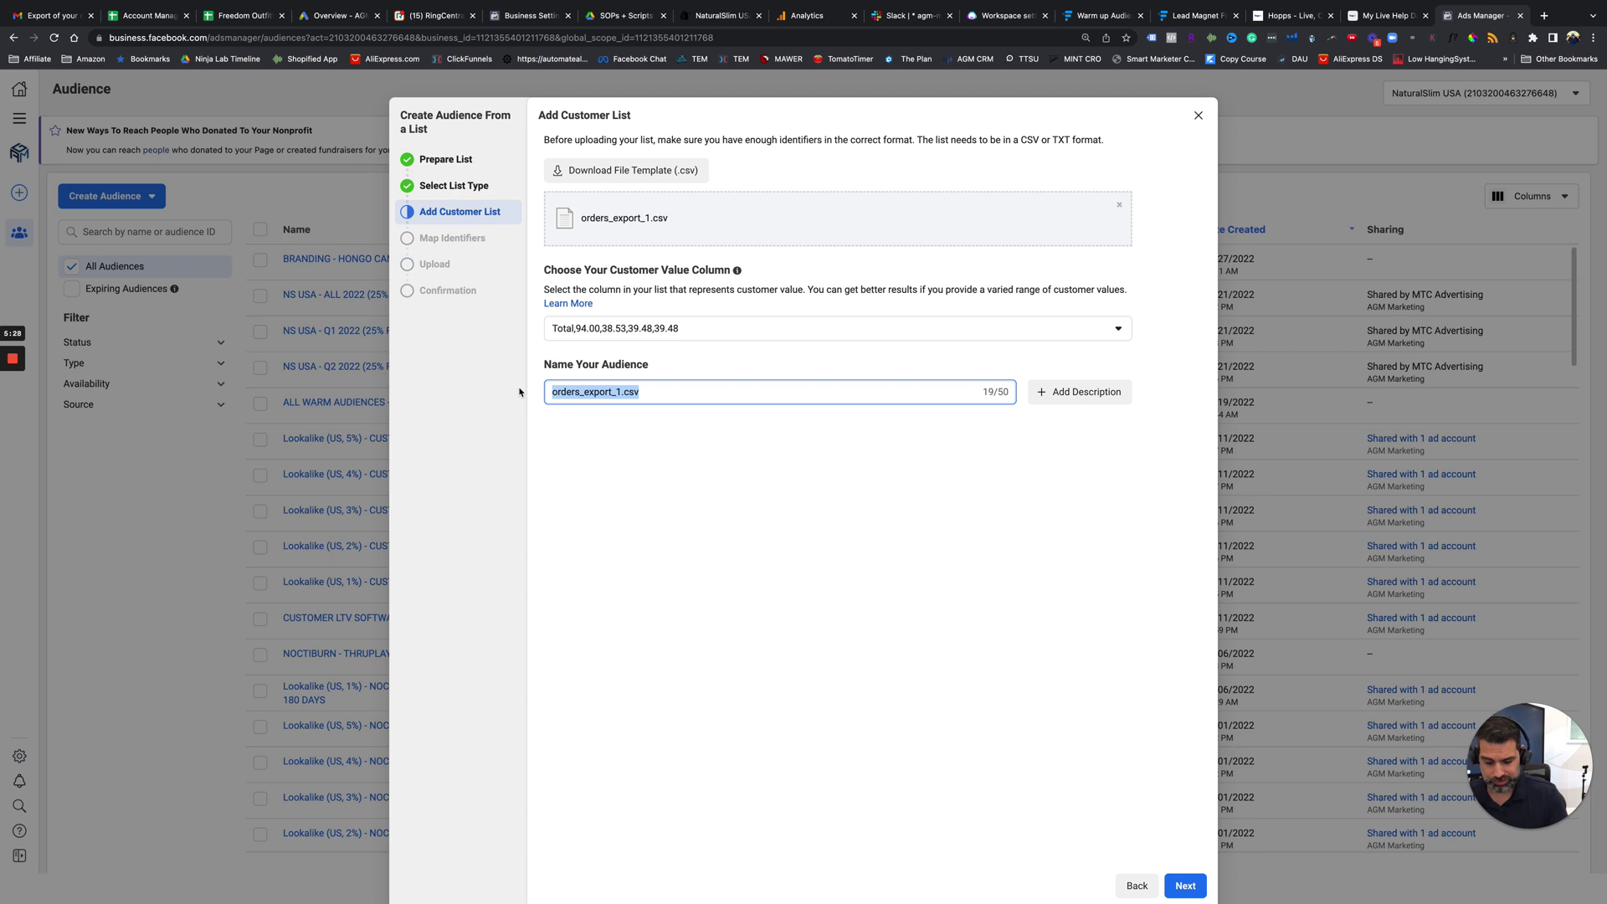
type("AGM Customer Order")
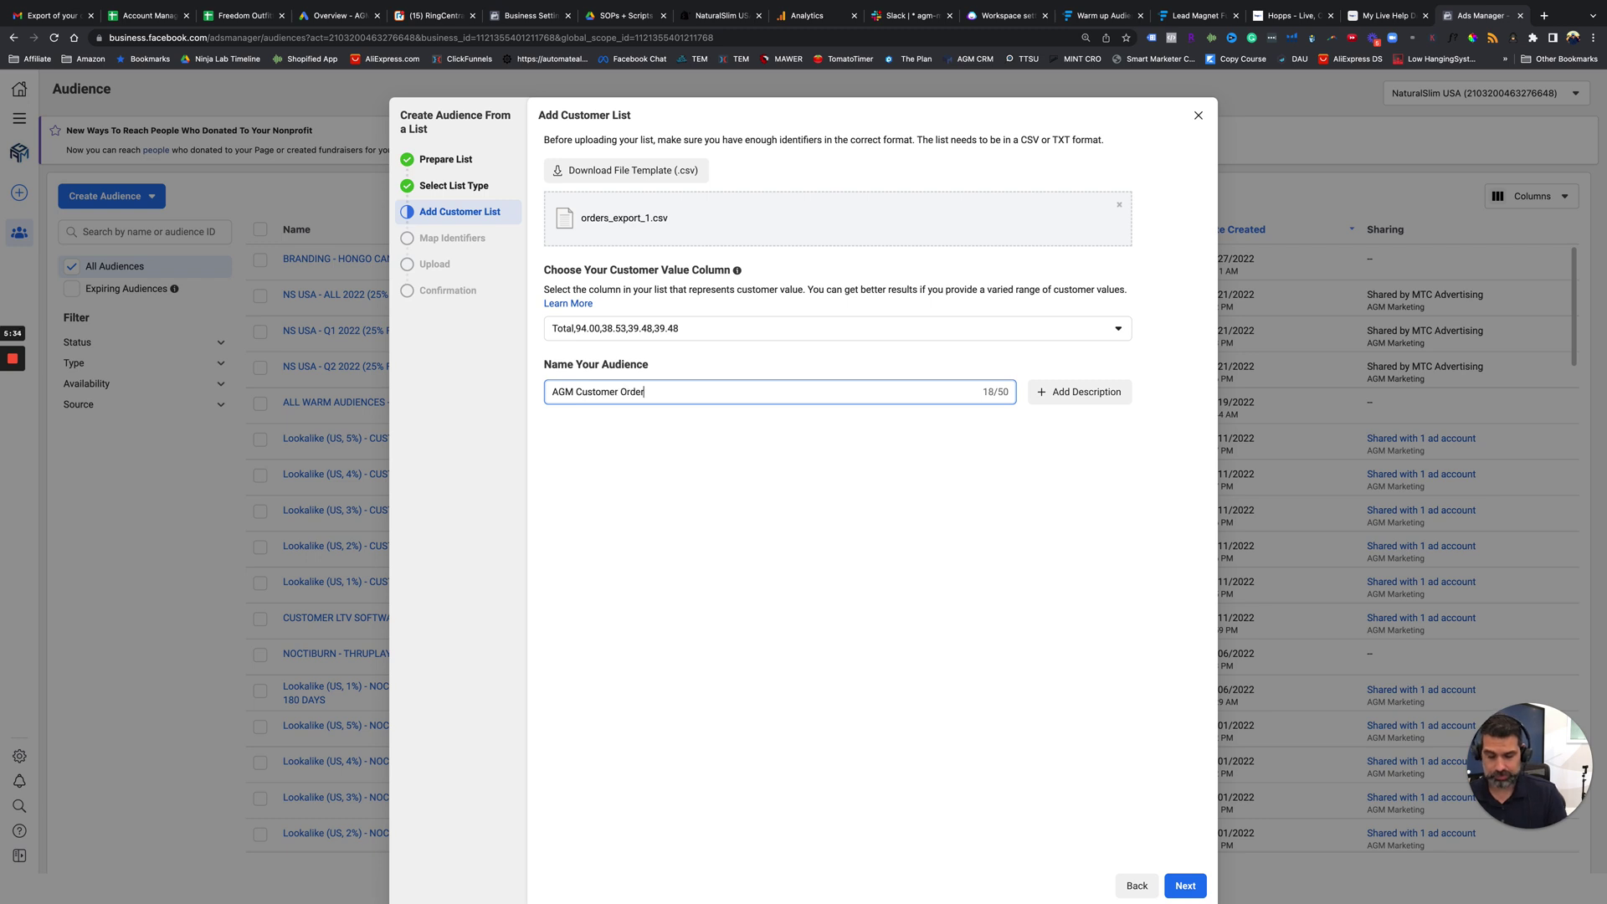
type("s")
left_click(1042, 392)
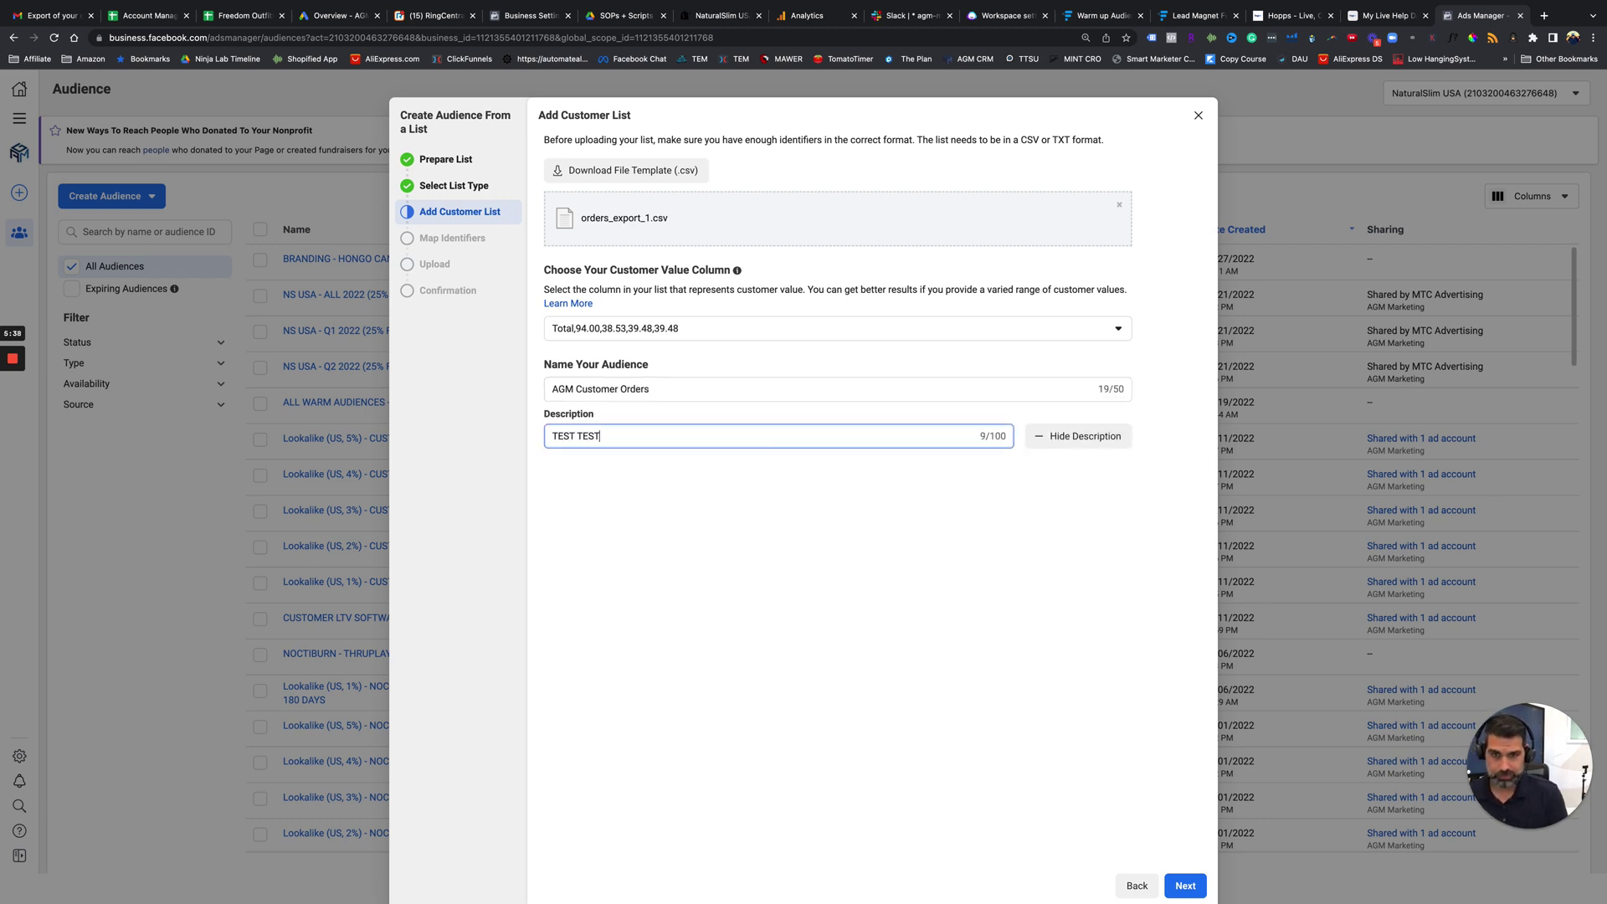
left_click(1085, 672)
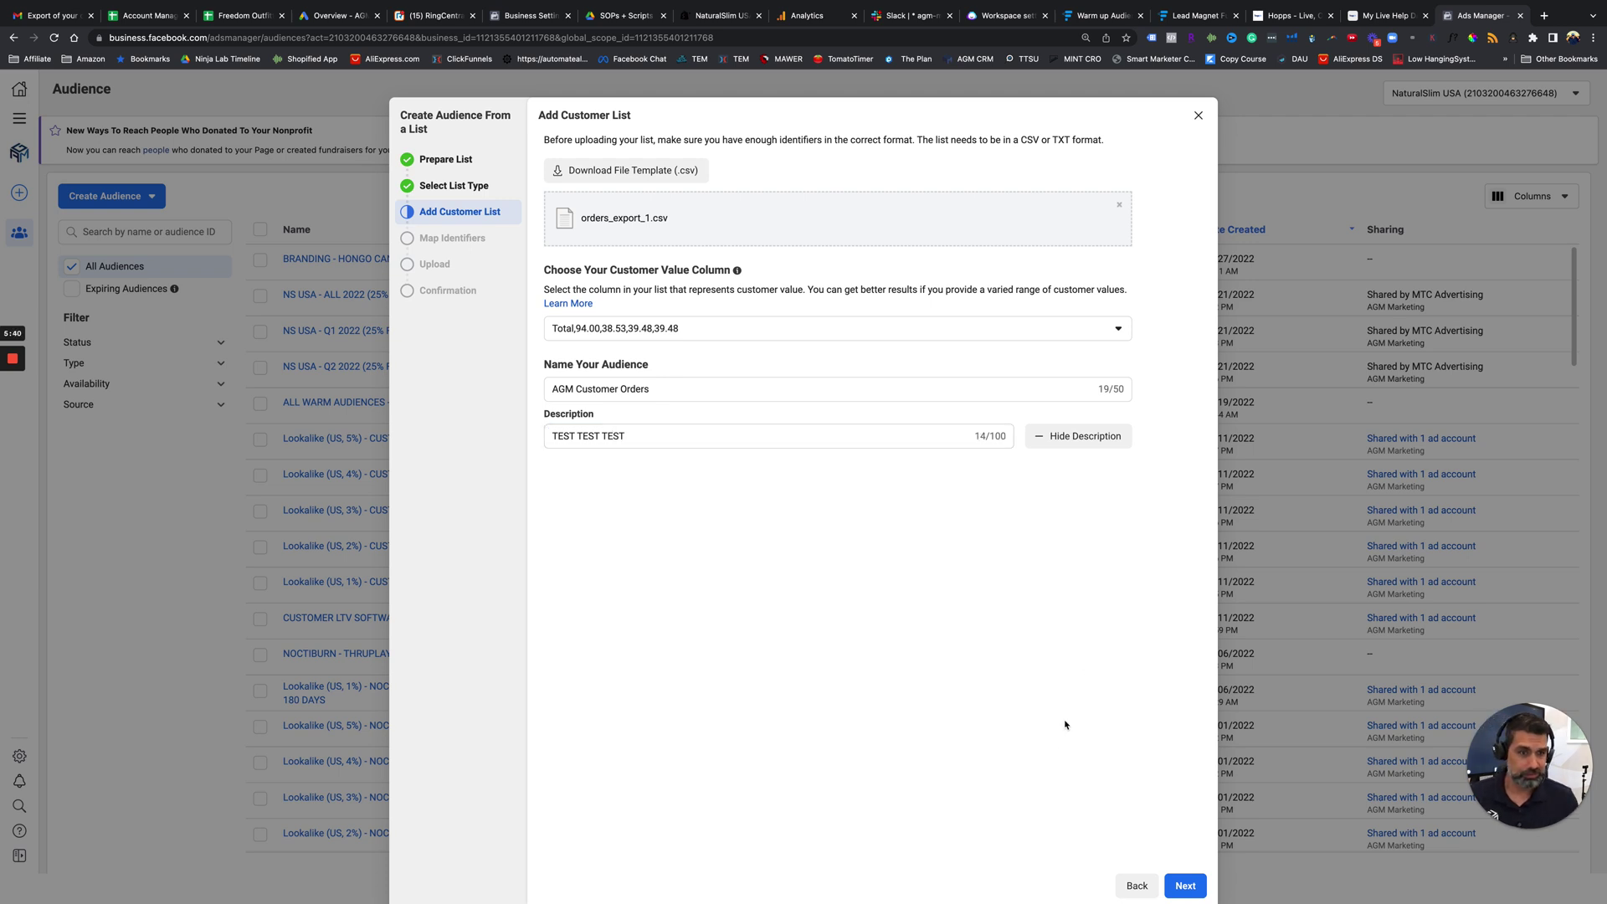
left_click(1186, 885)
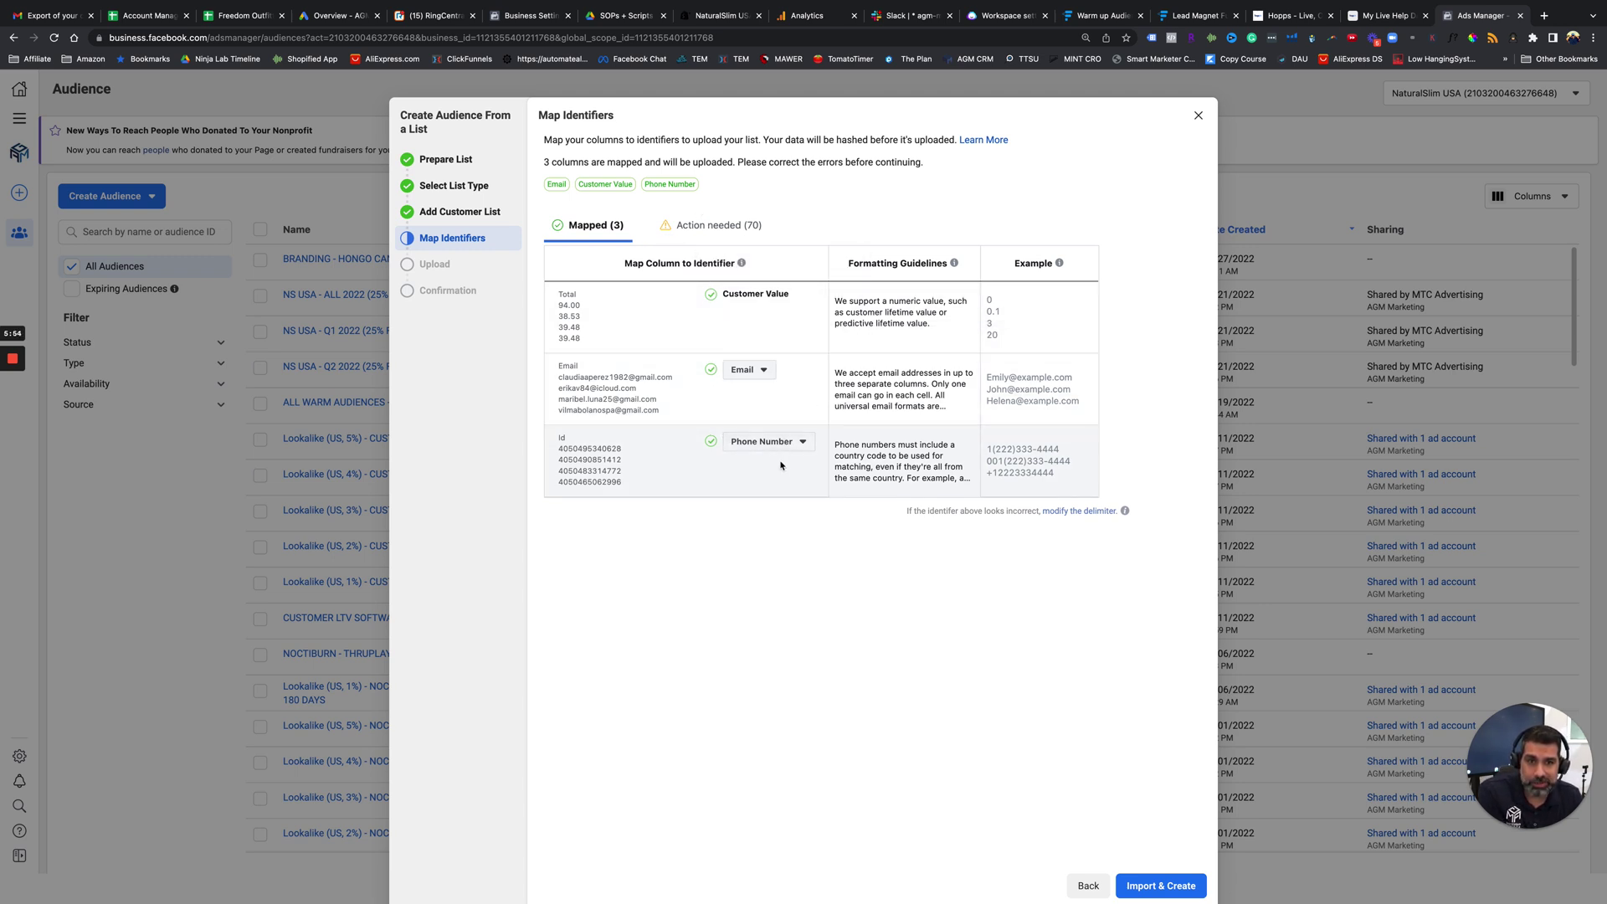
left_click(712, 228)
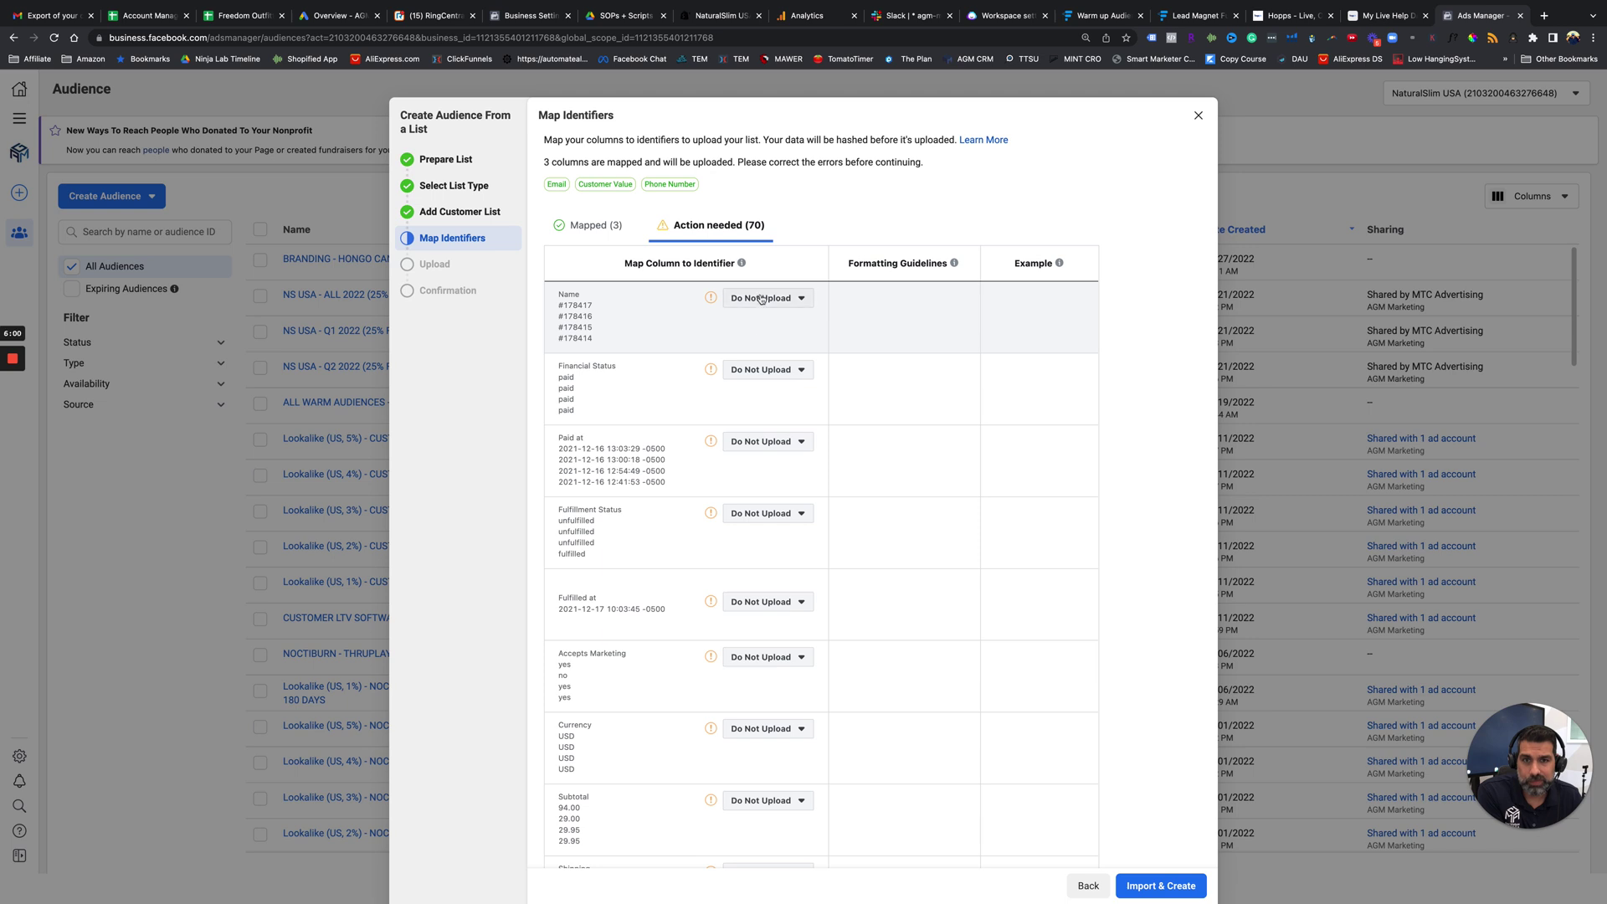
left_click(788, 299)
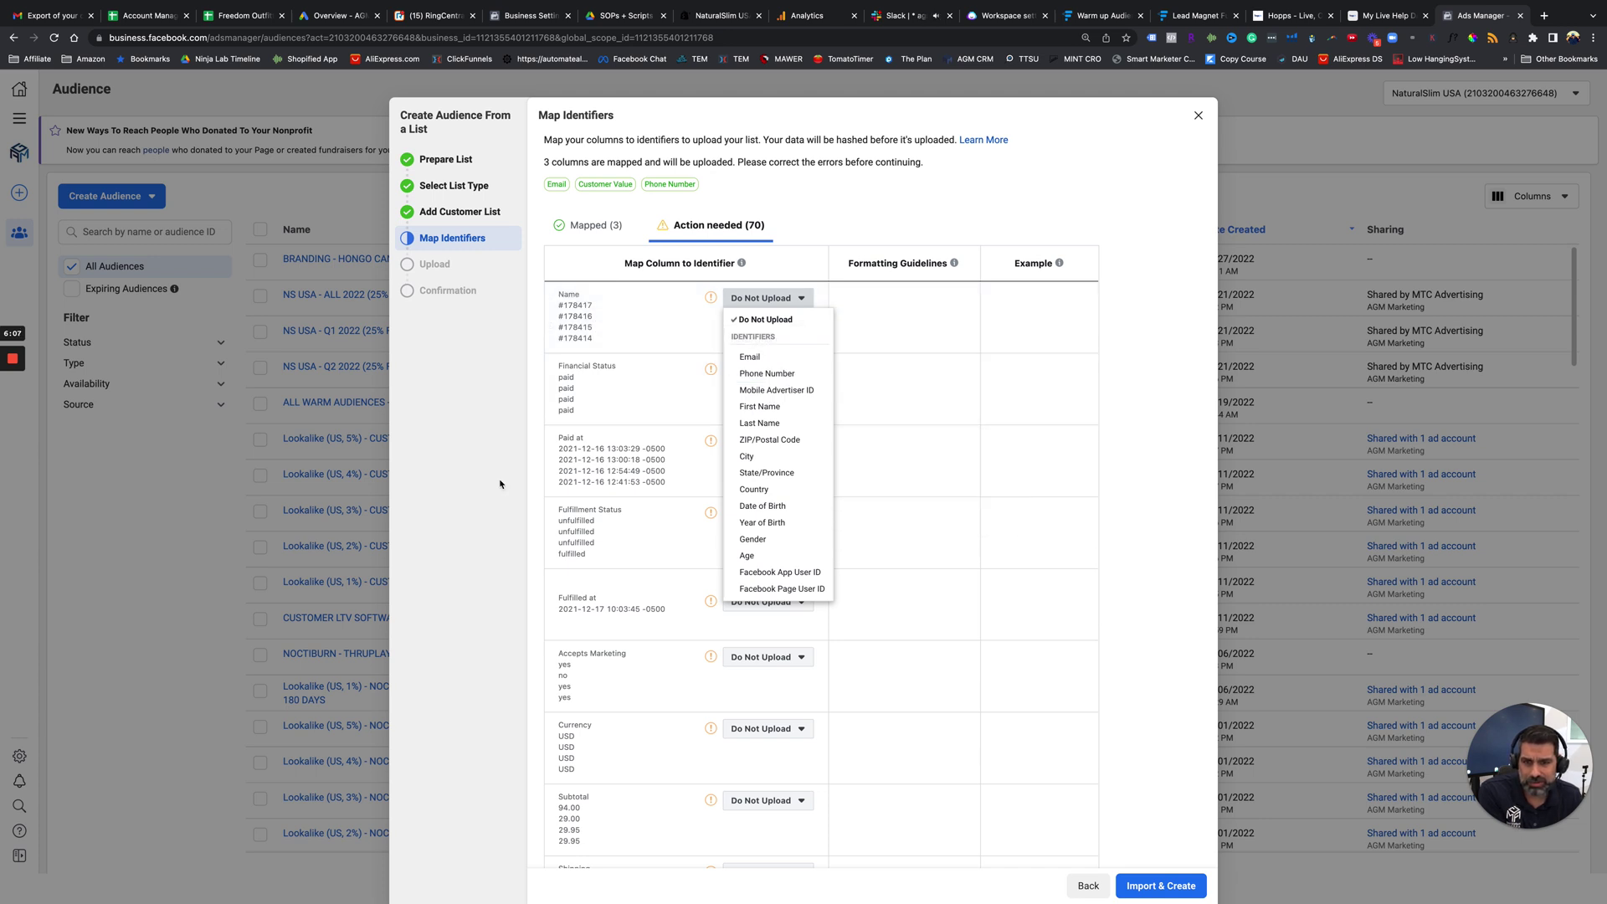
left_click(624, 330)
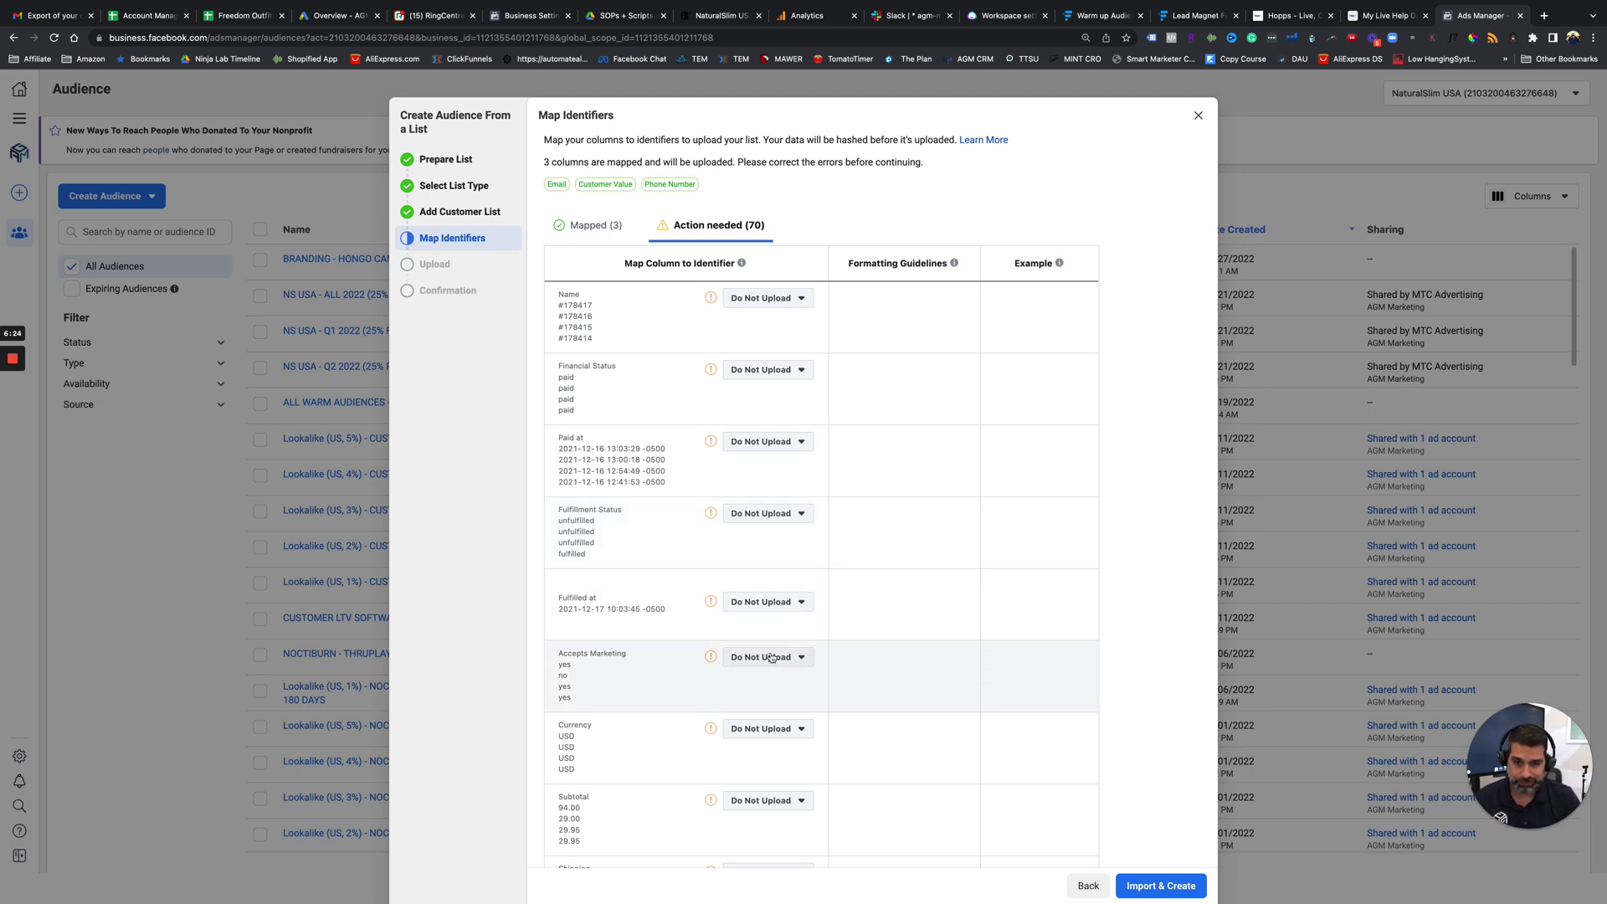
scroll(771, 658, "down", 3)
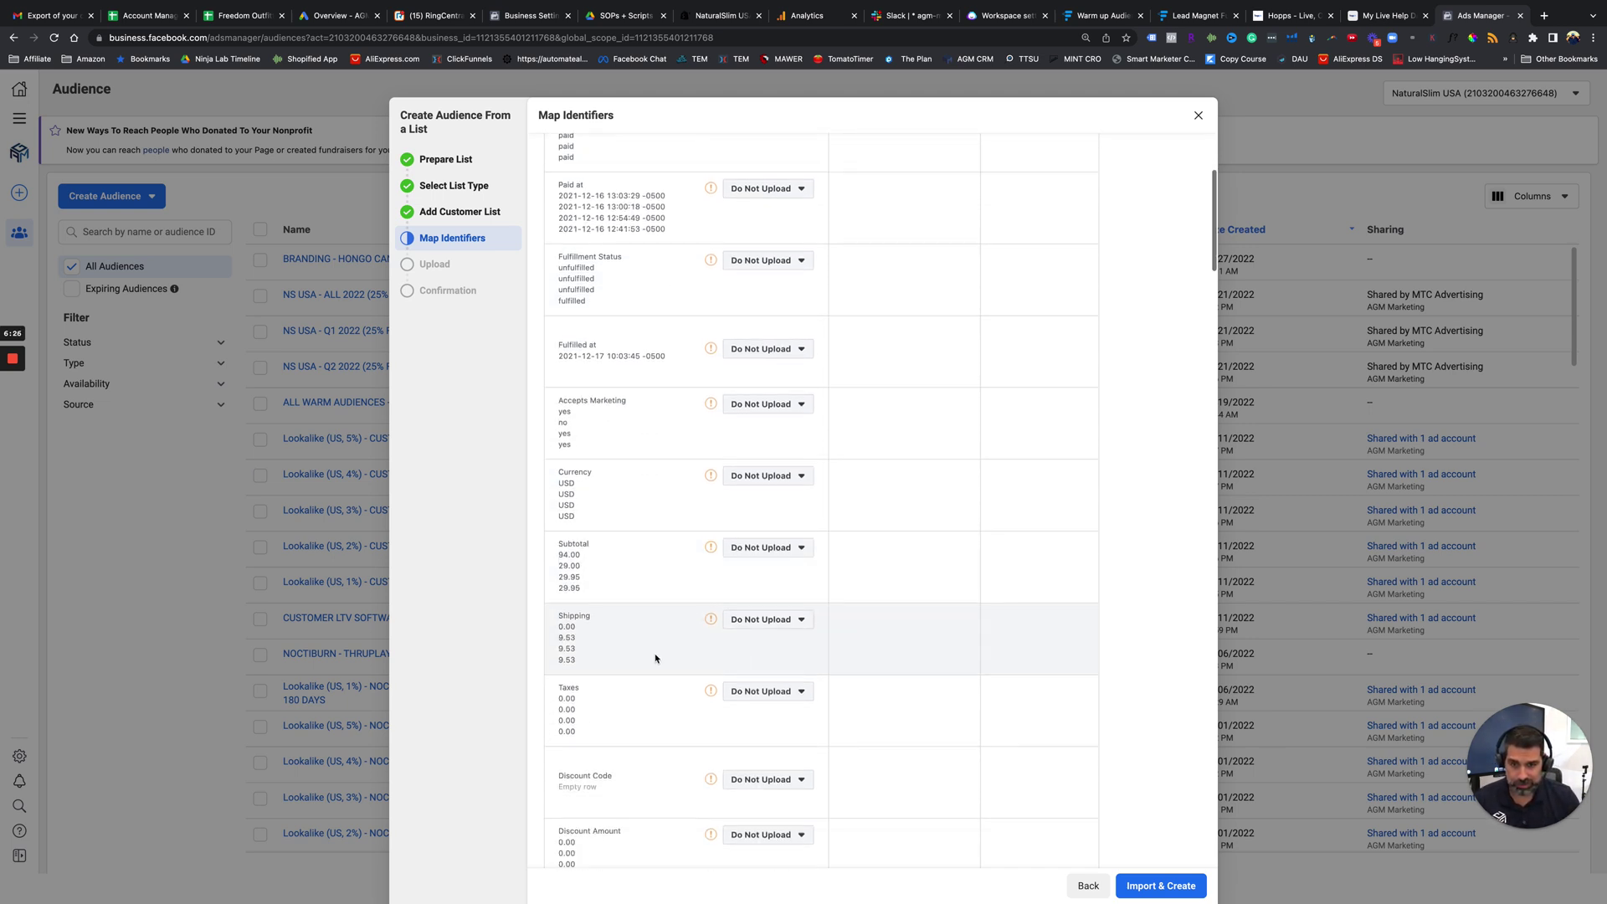
scroll(655, 658, "down", 6)
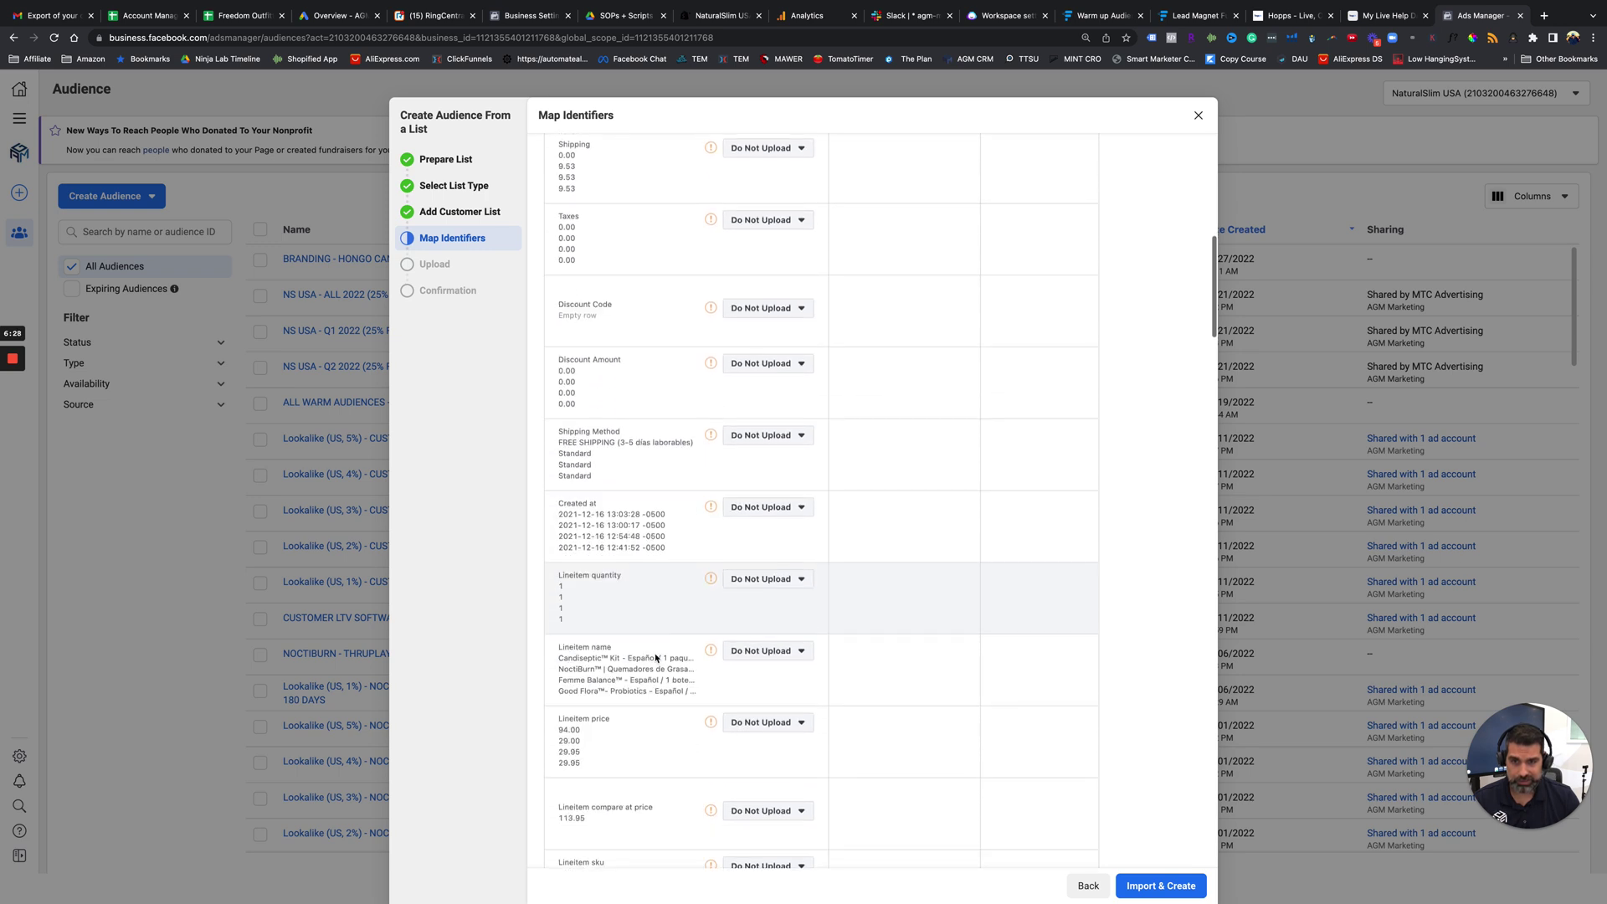
scroll(655, 658, "down", 5)
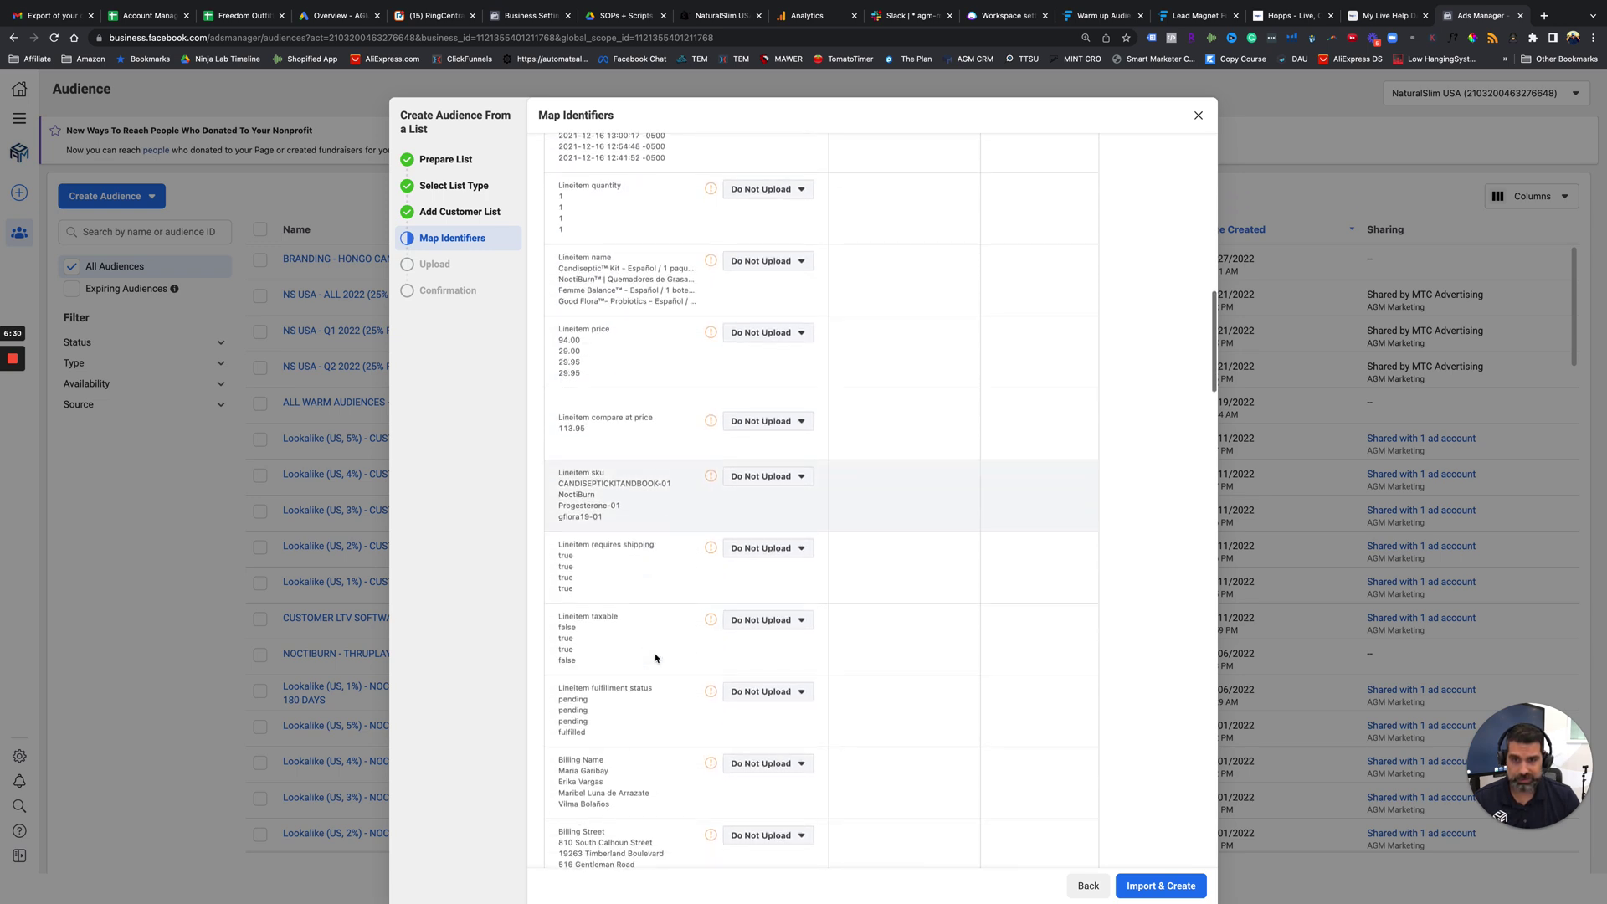
scroll(656, 658, "down", 4)
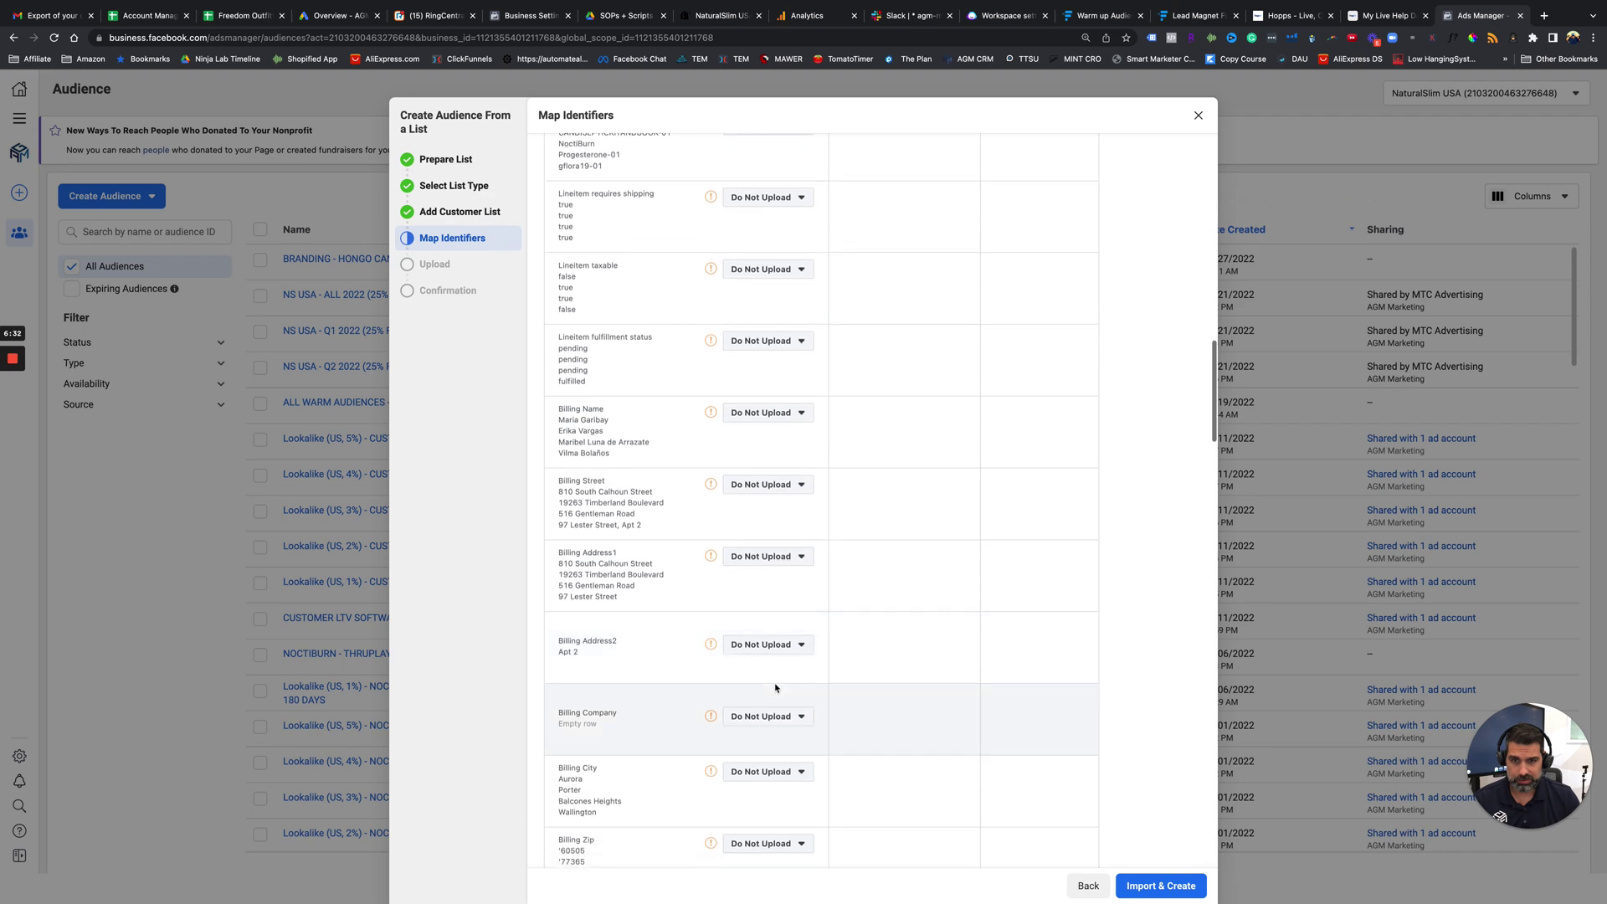
scroll(720, 611, "down", 3)
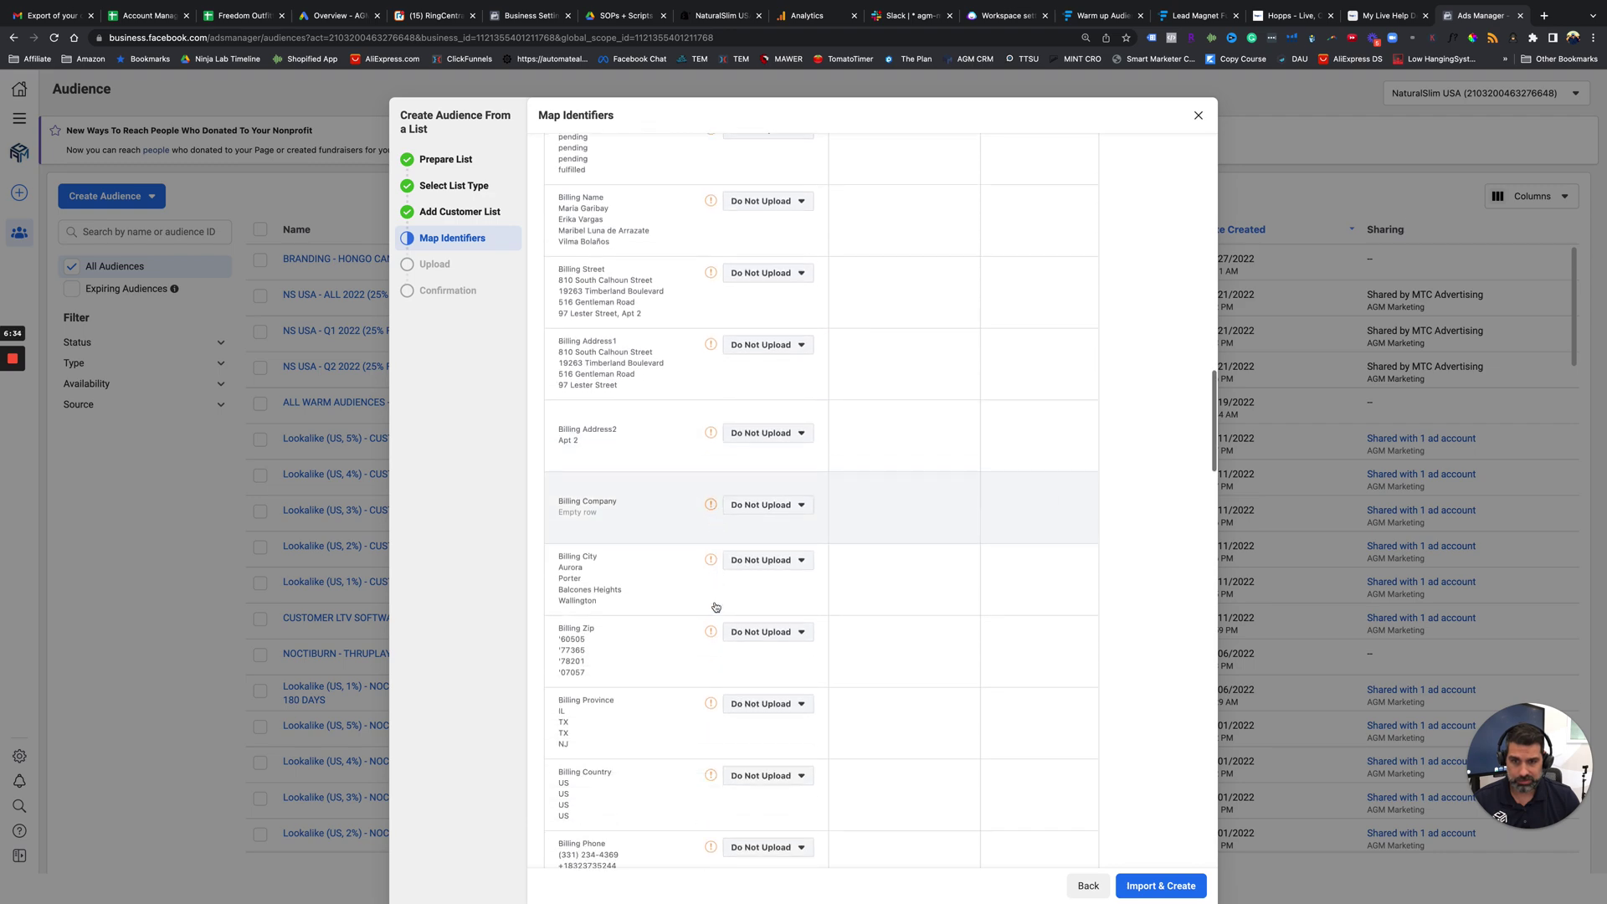
scroll(714, 602, "down", 3)
scroll(644, 497, "up", 20)
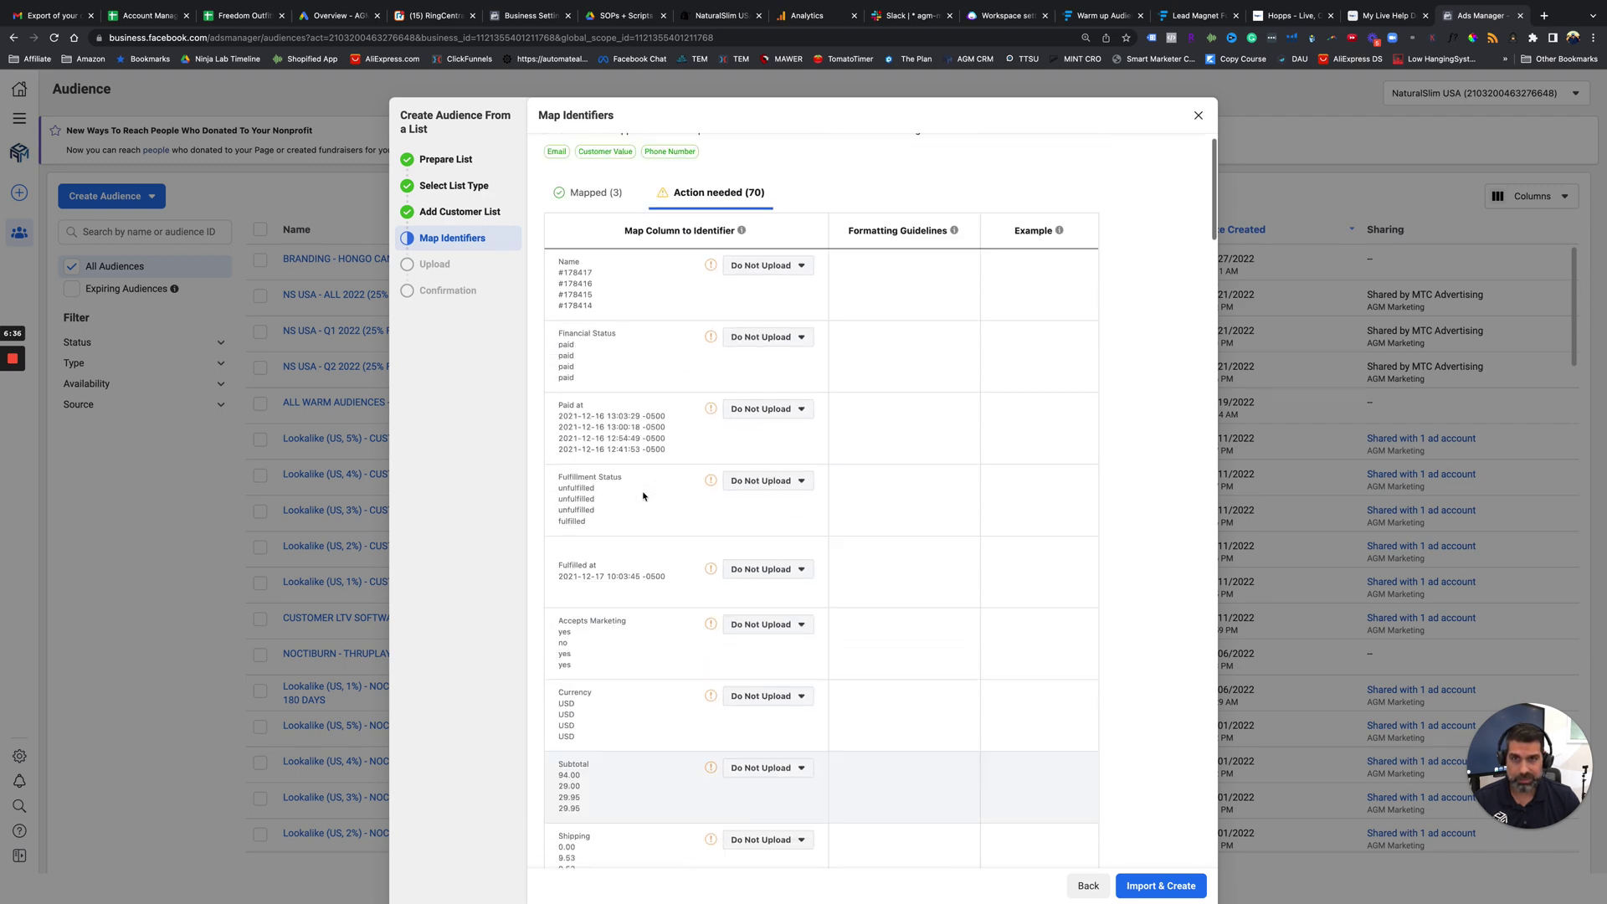
scroll(644, 496, "up", 1)
- Map the Billing Phone column to the Phone Number identifier
left_click(592, 227)
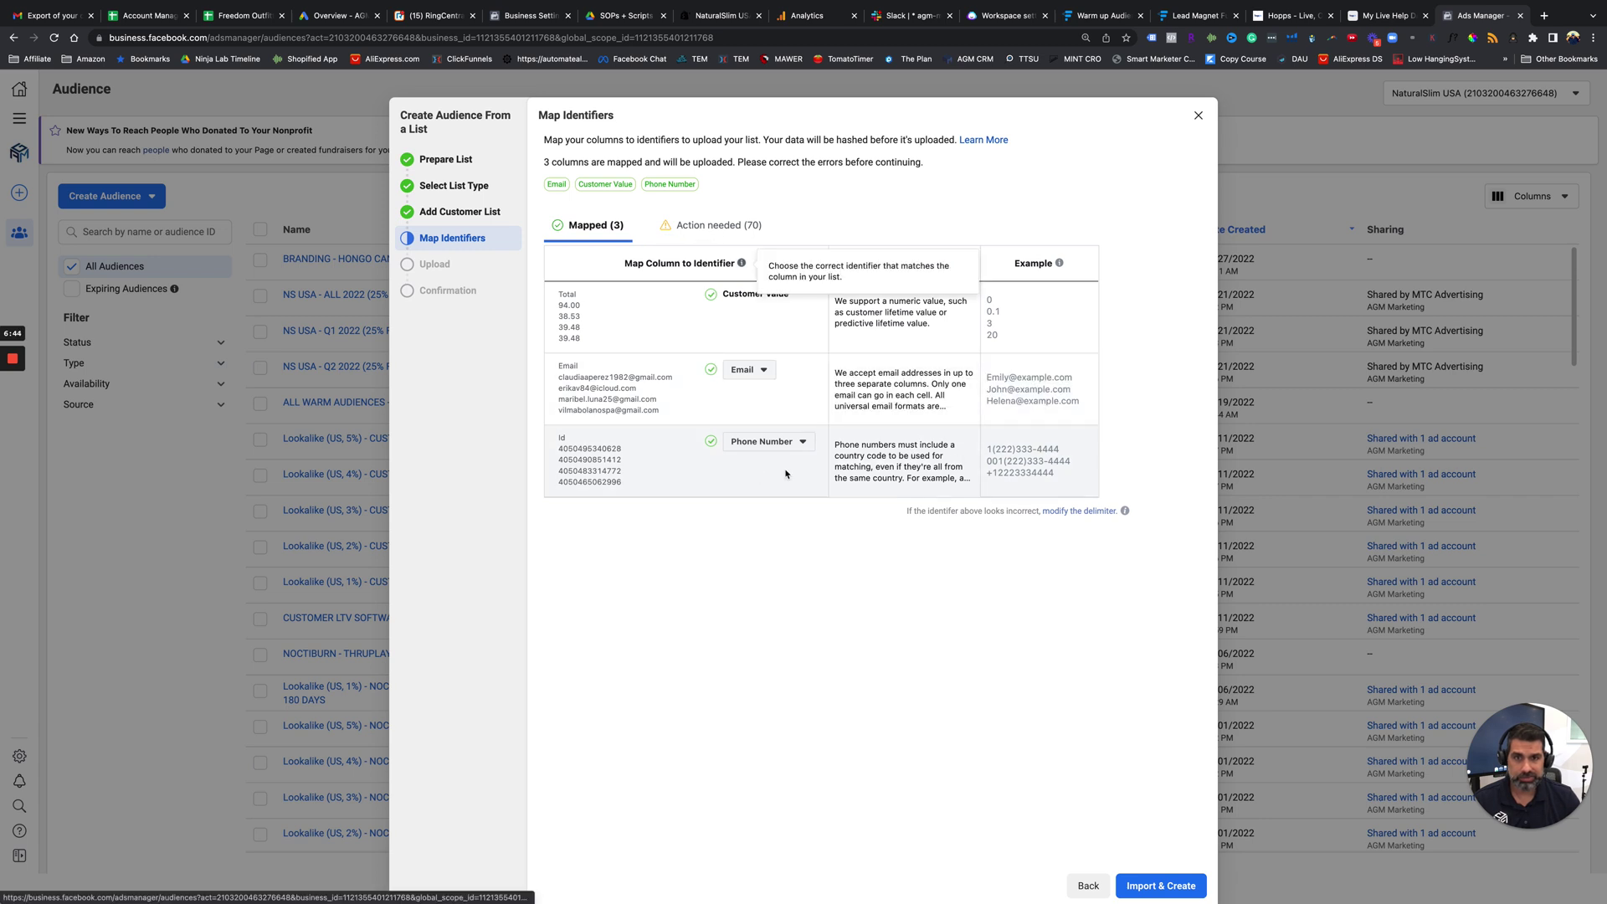
left_click(688, 234)
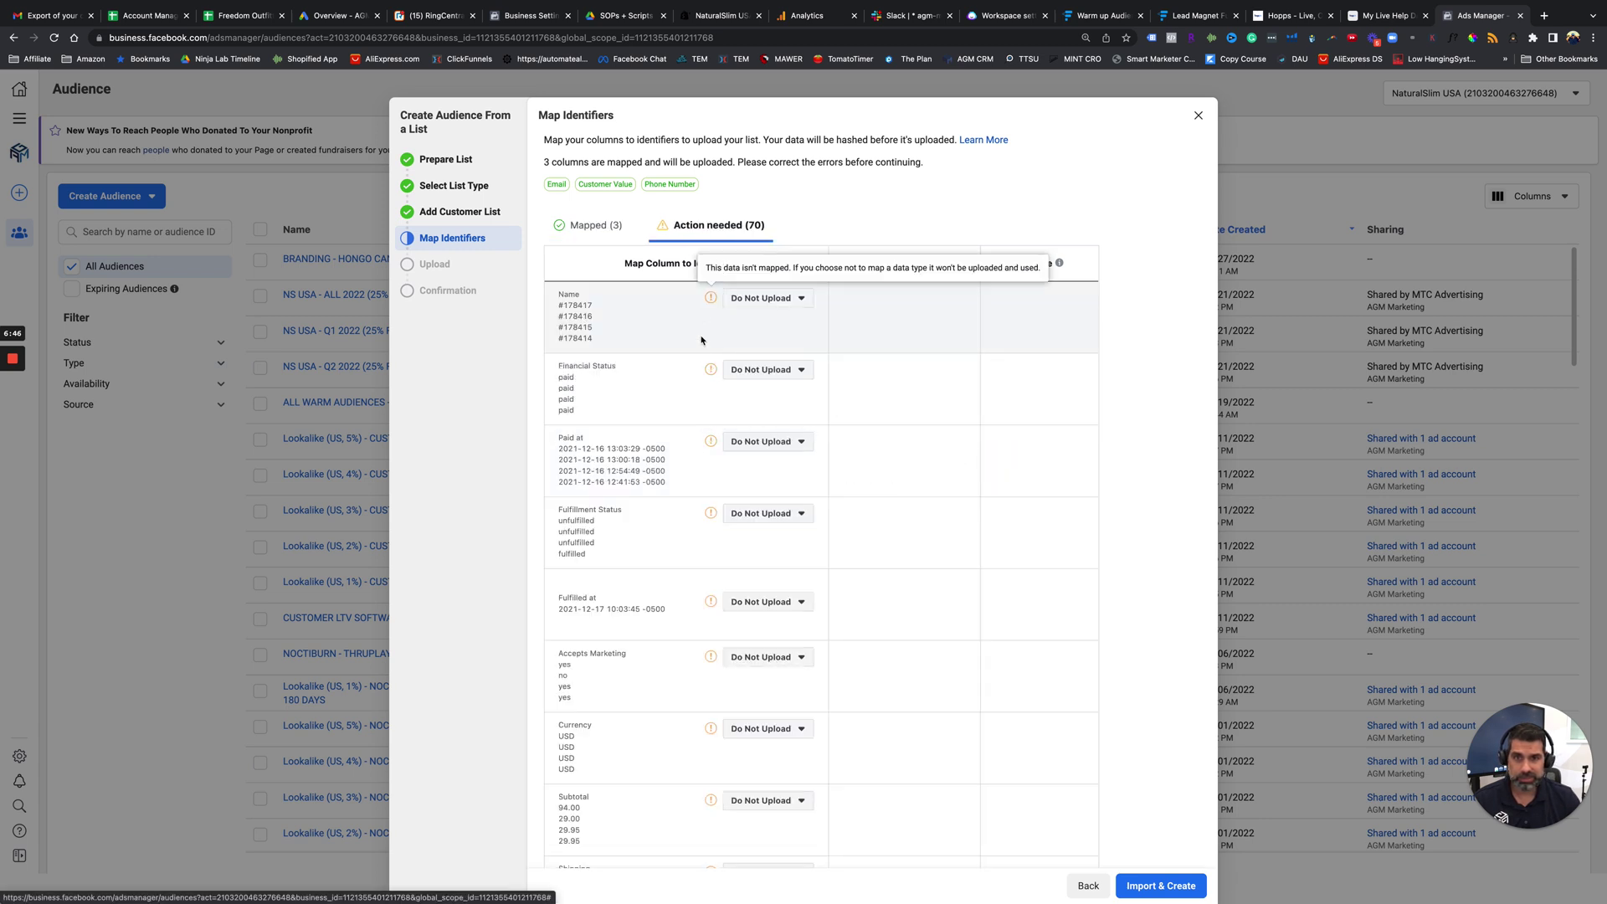
scroll(681, 547, "down", 9)
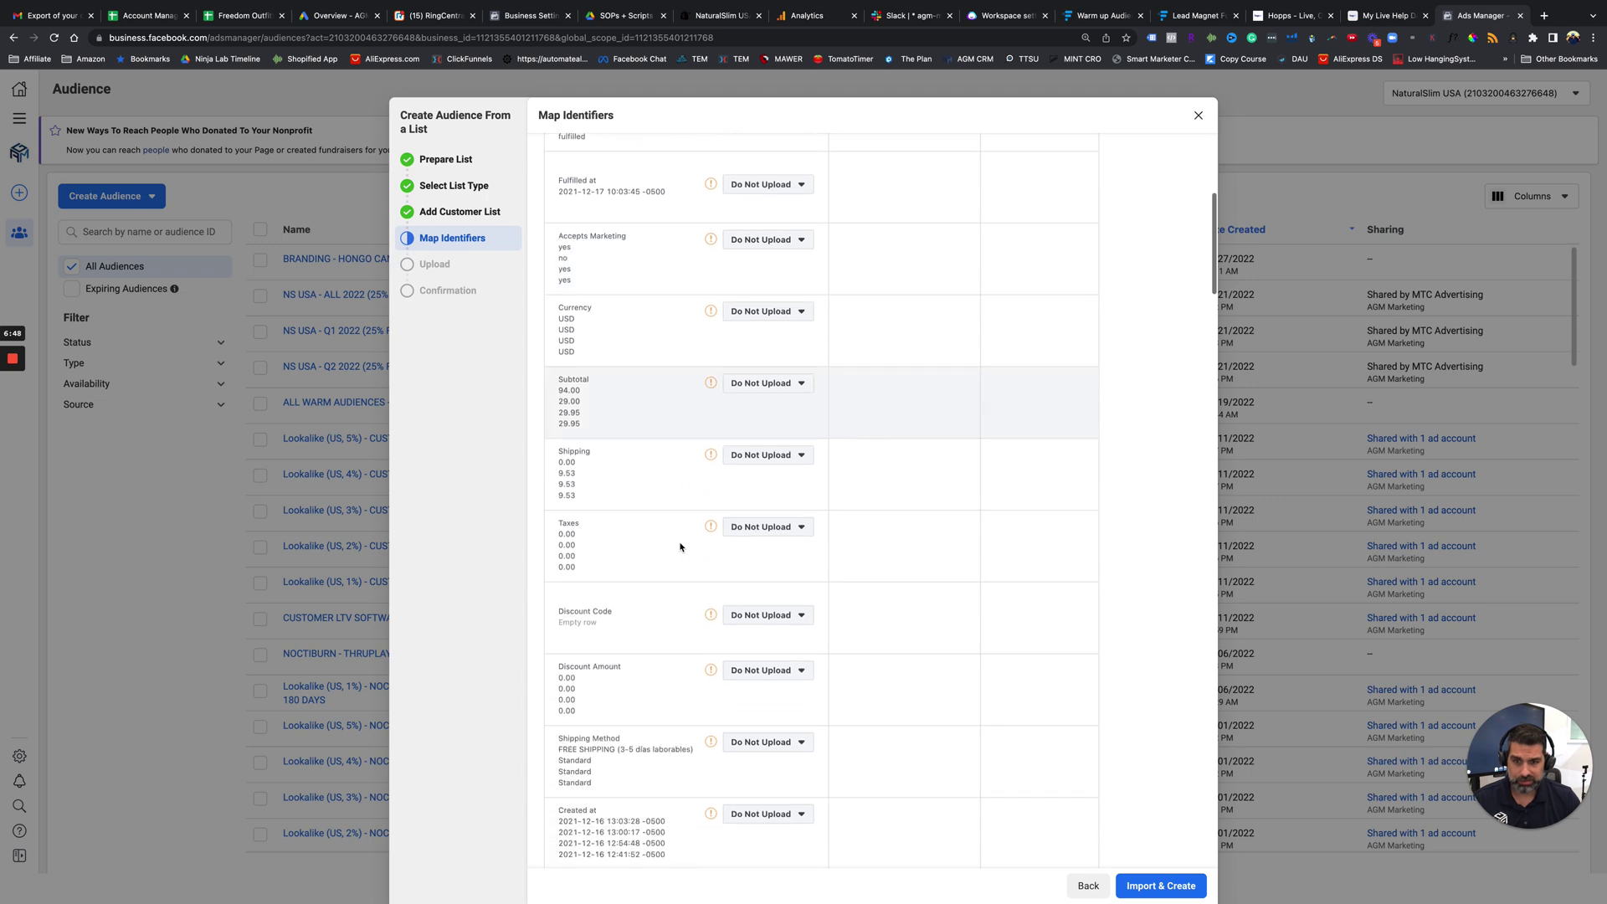
scroll(681, 548, "down", 6)
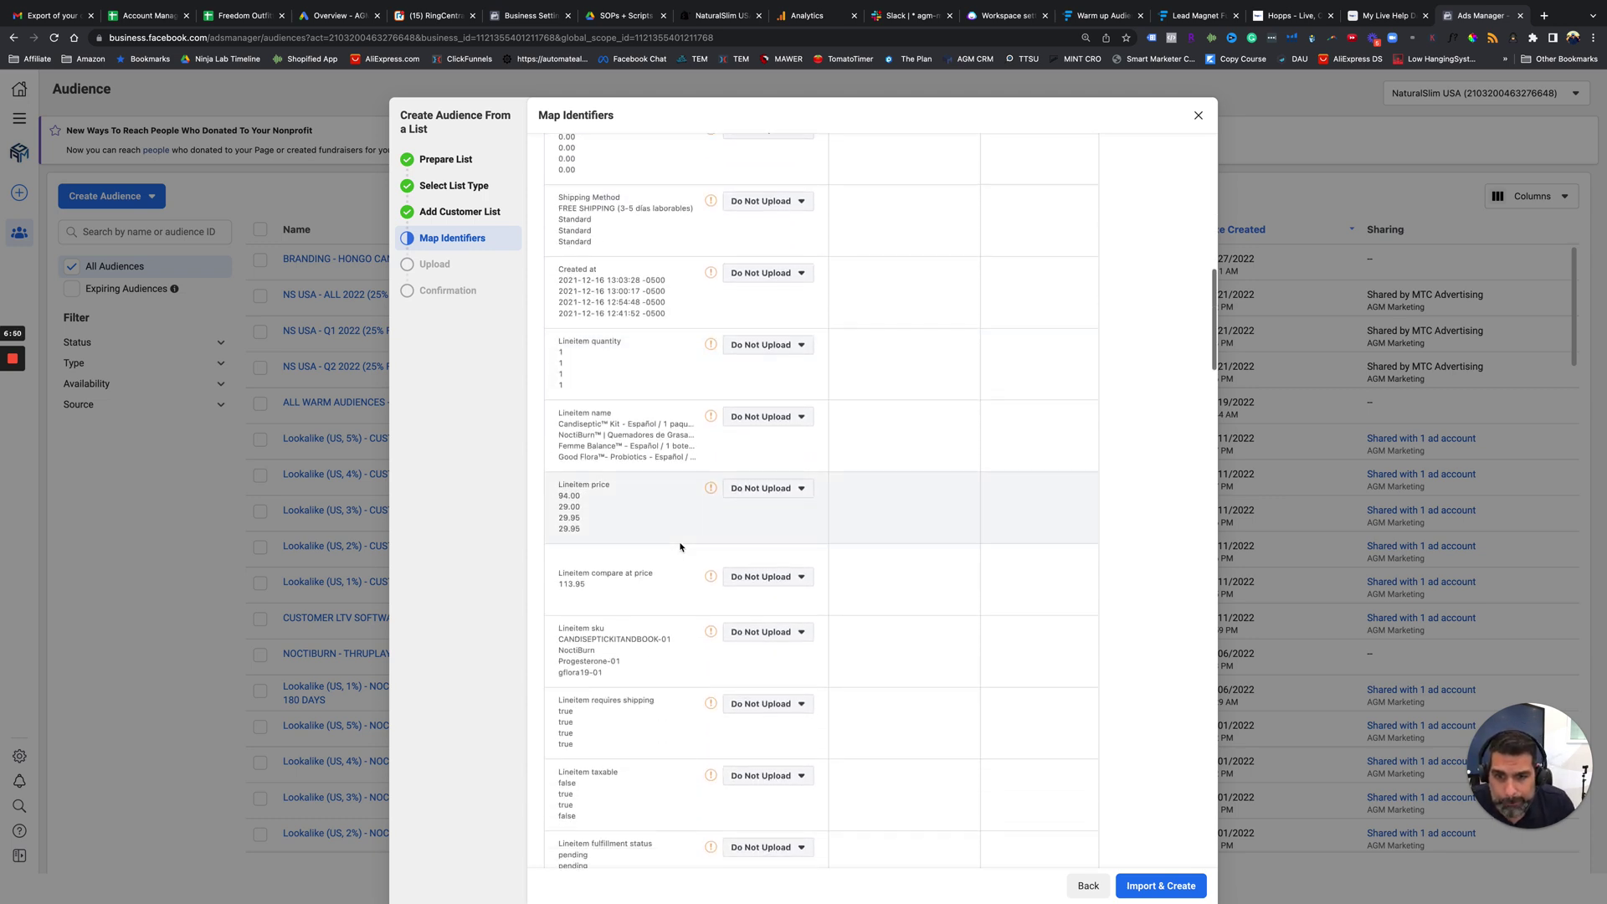
scroll(681, 547, "down", 6)
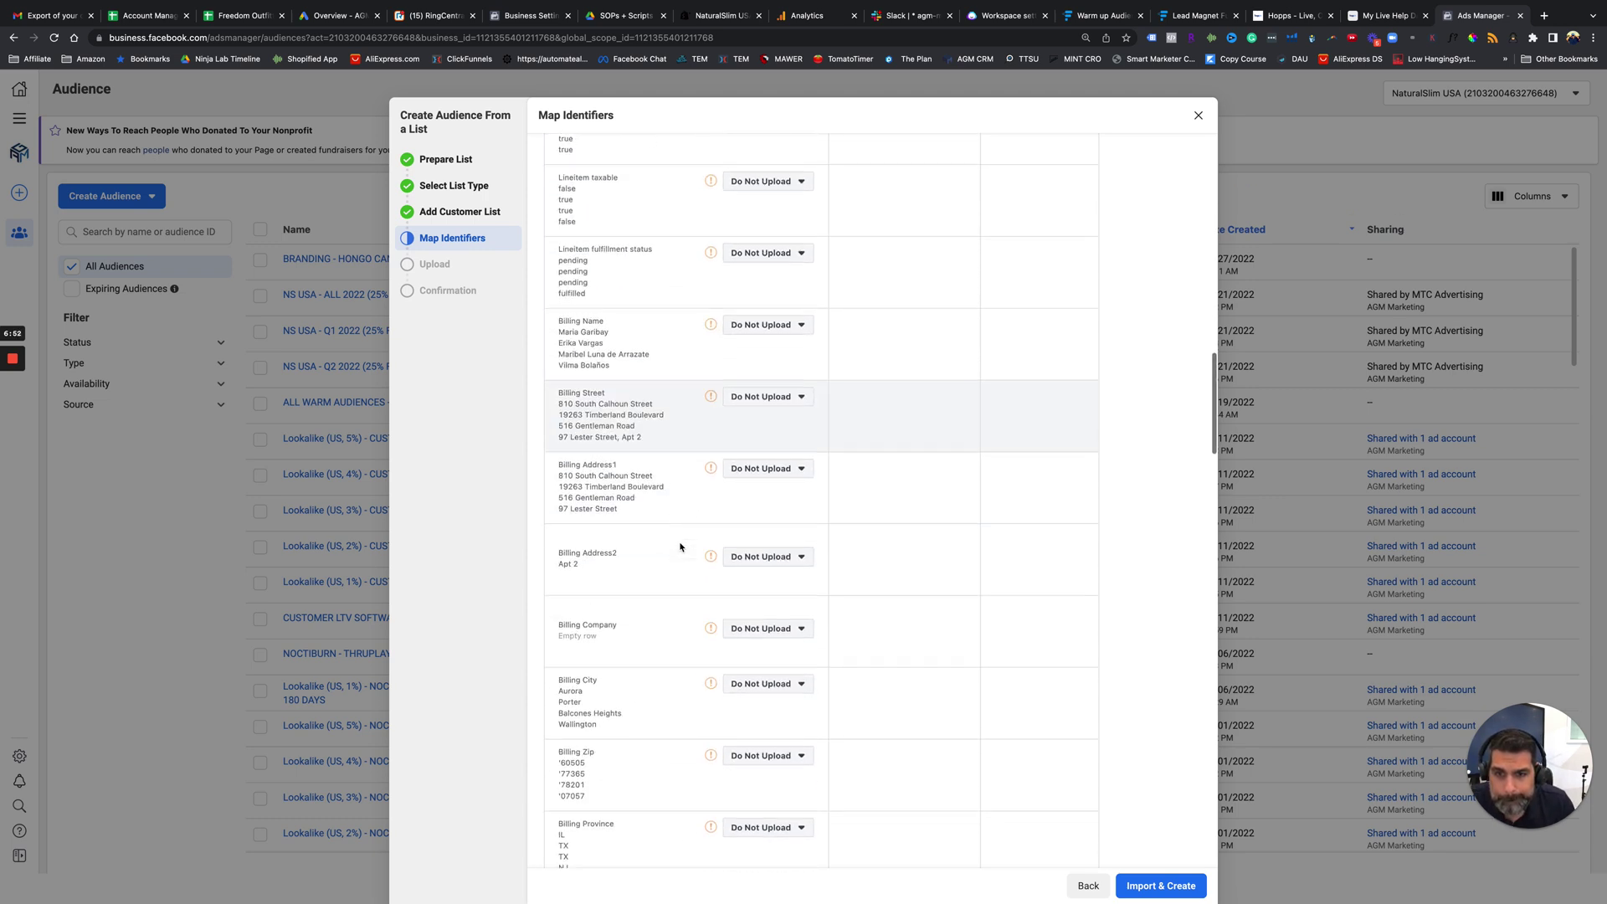
scroll(681, 547, "down", 5)
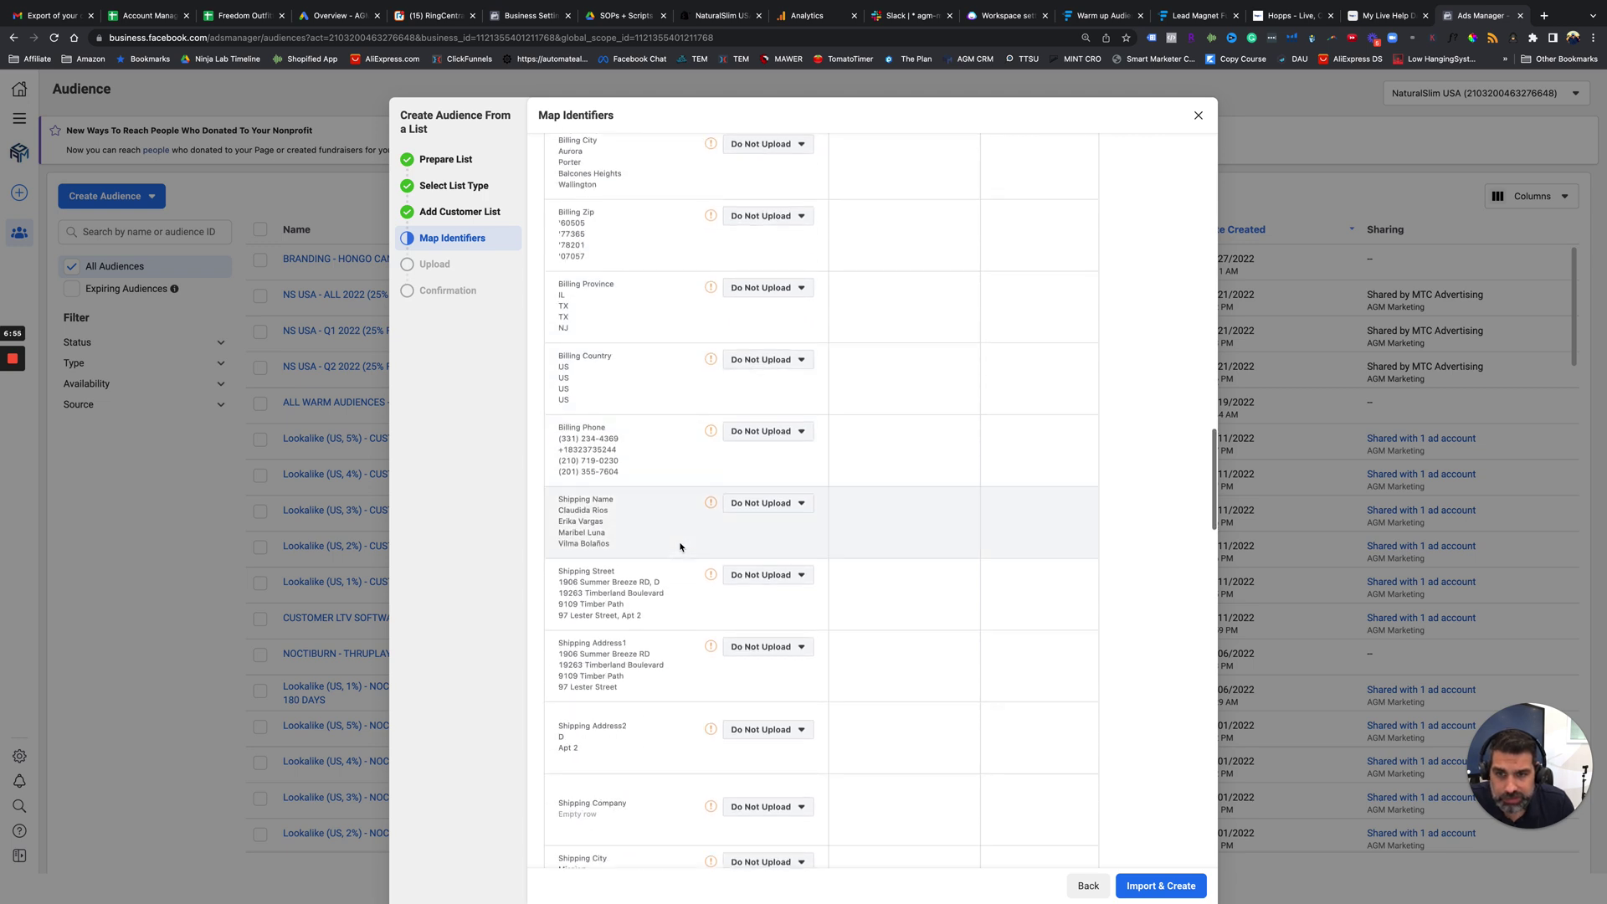
left_click(774, 432)
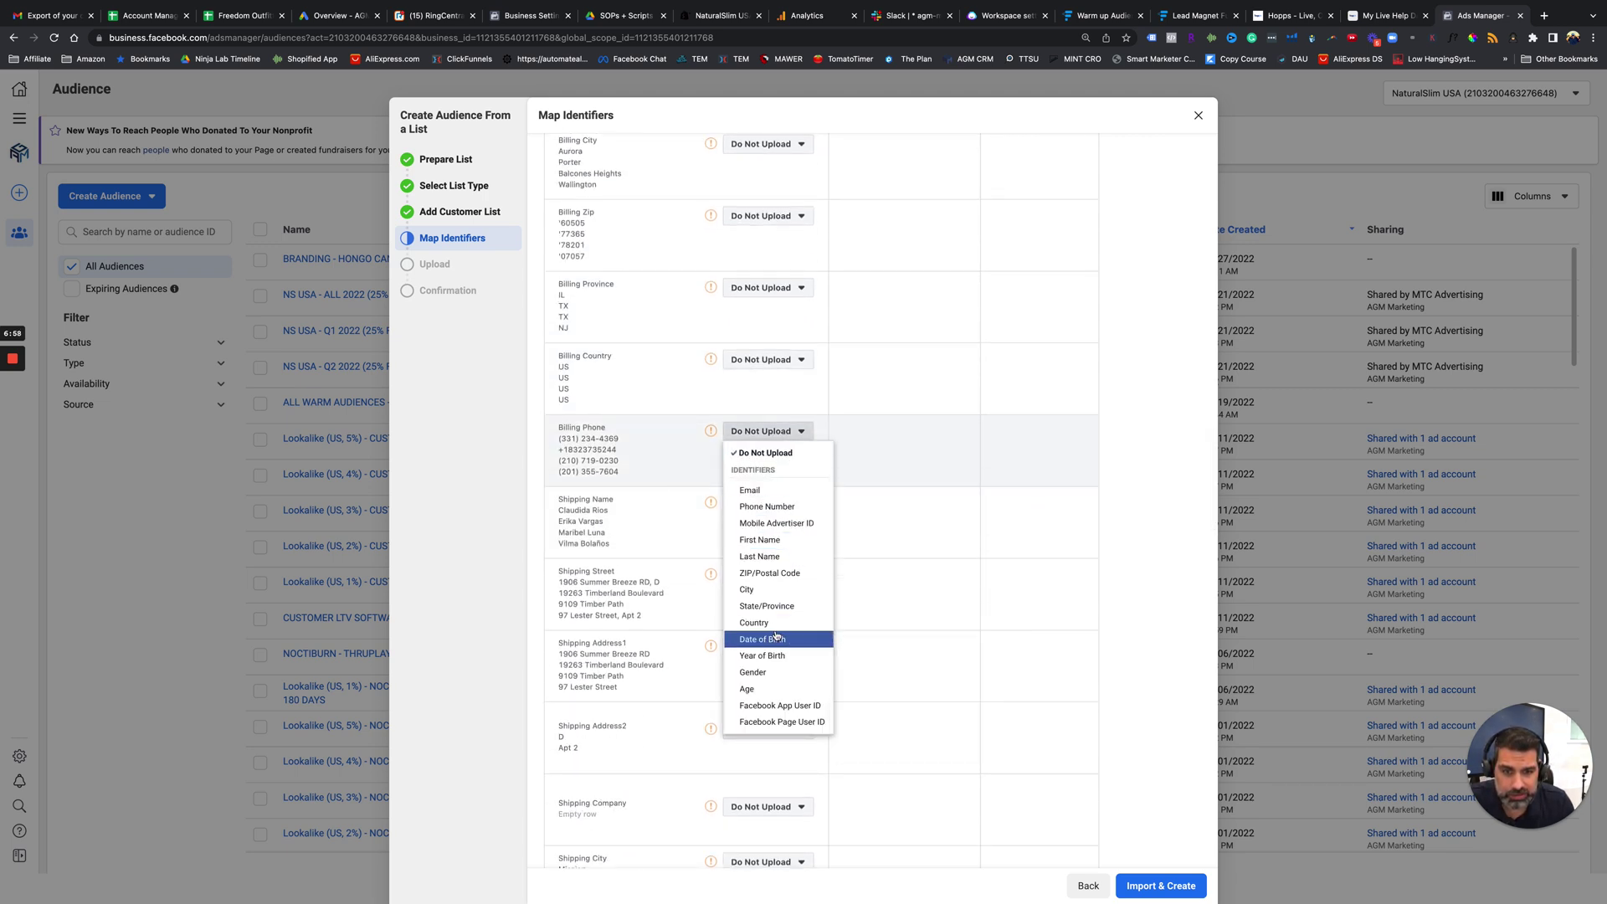
left_click(772, 507)
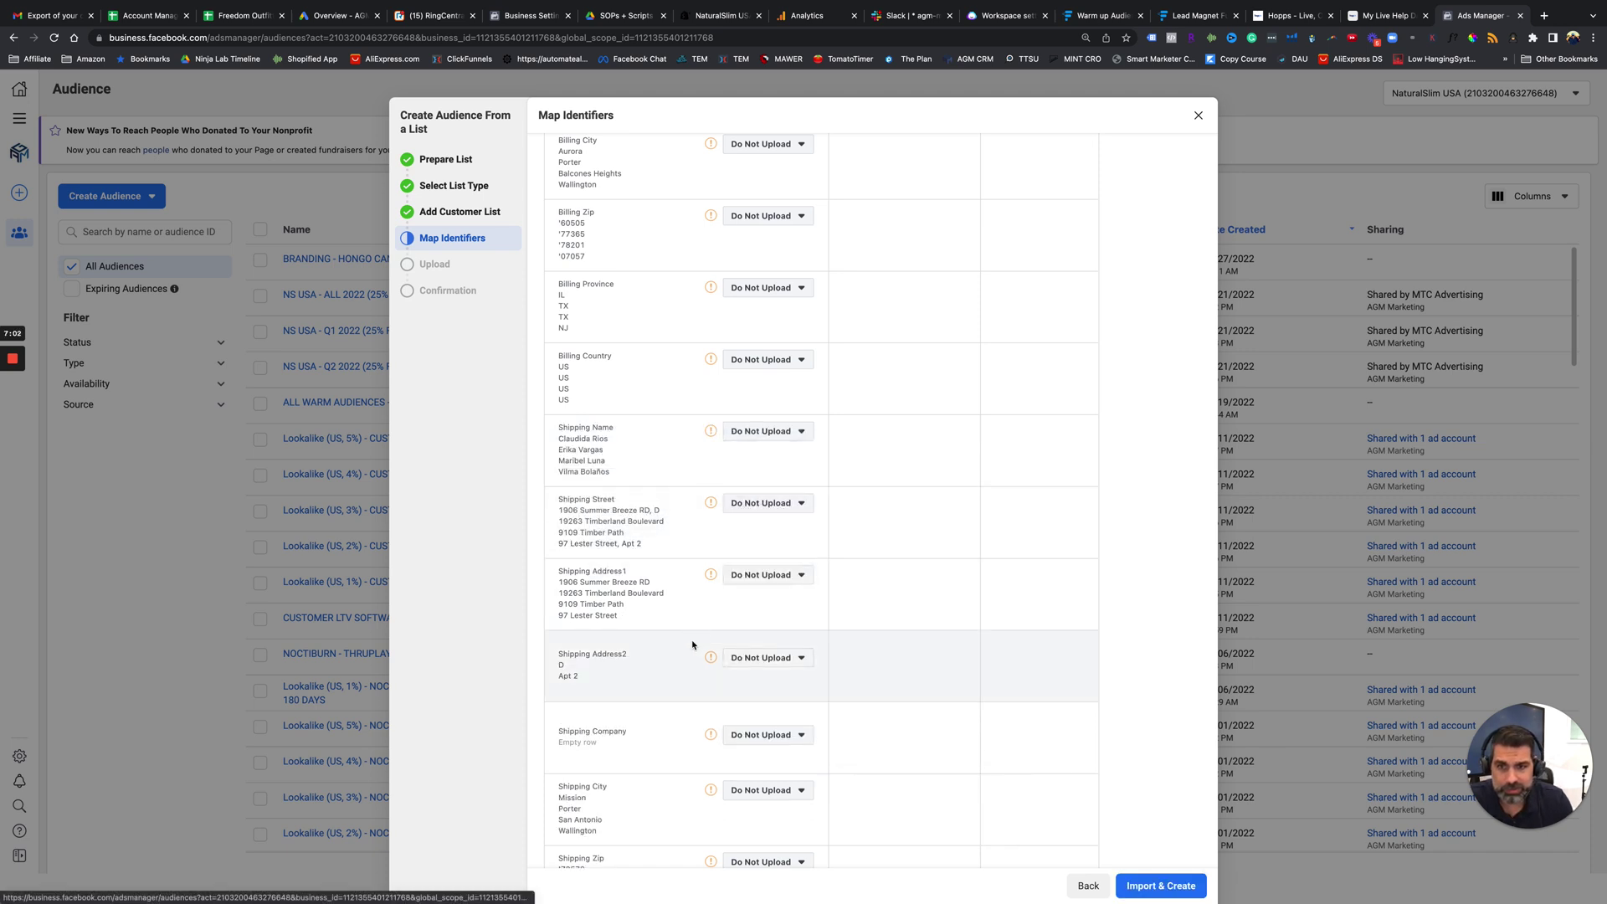
scroll(696, 644, "down", 2)
scroll(635, 323, "up", 15)
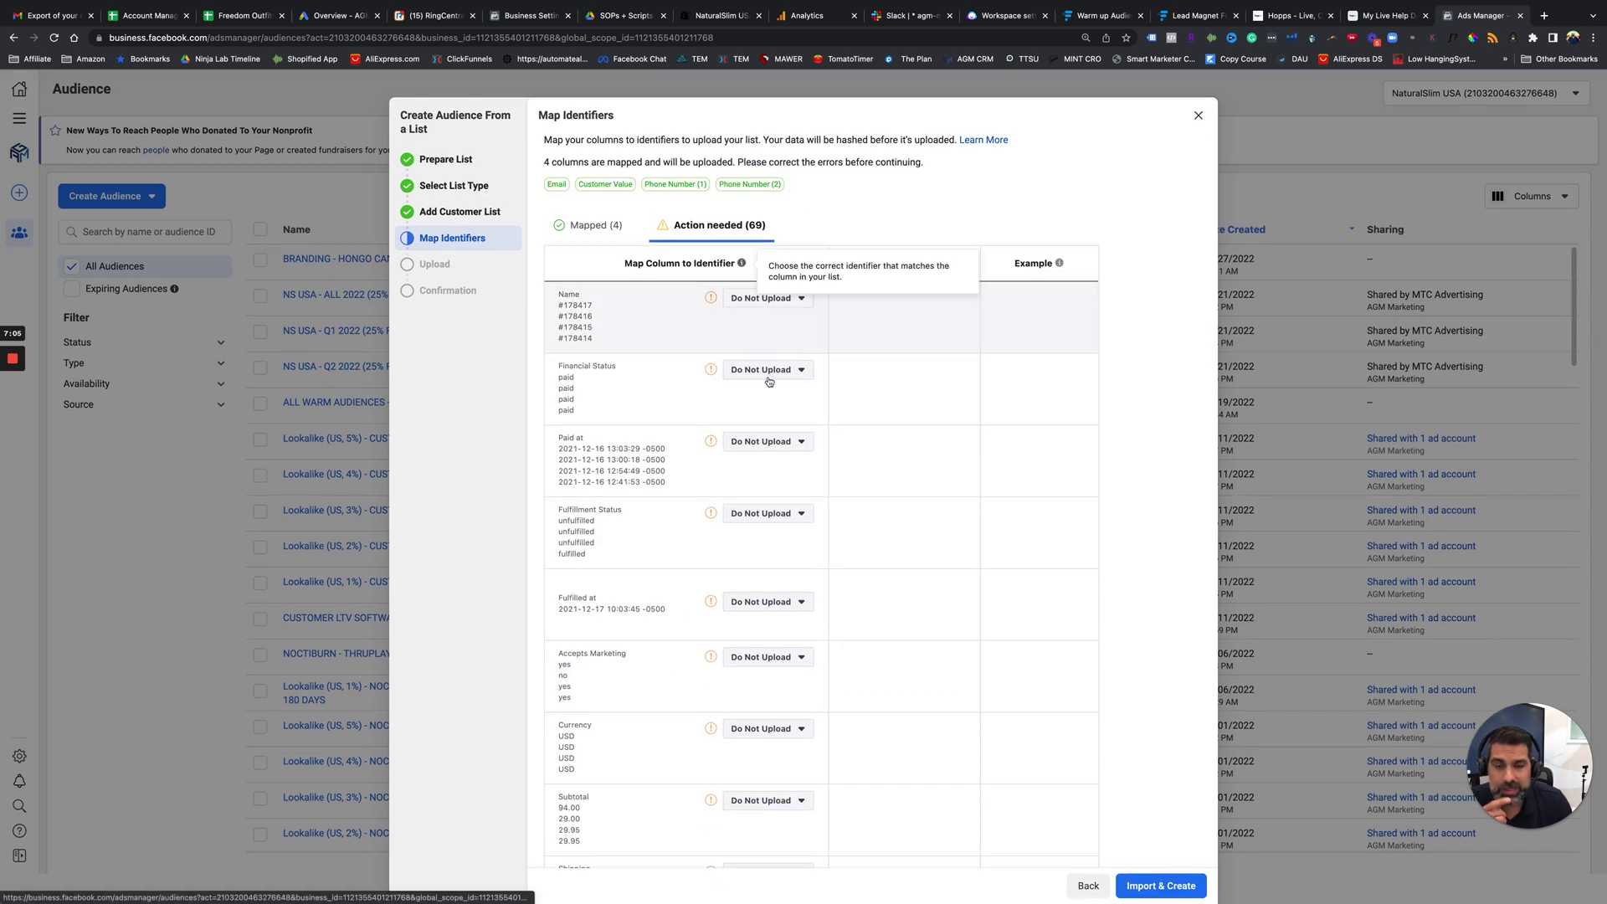
- Set the mapped Id column to Do Not Upload, leaving Total, Email and Billing Phone mapped
left_click(609, 223)
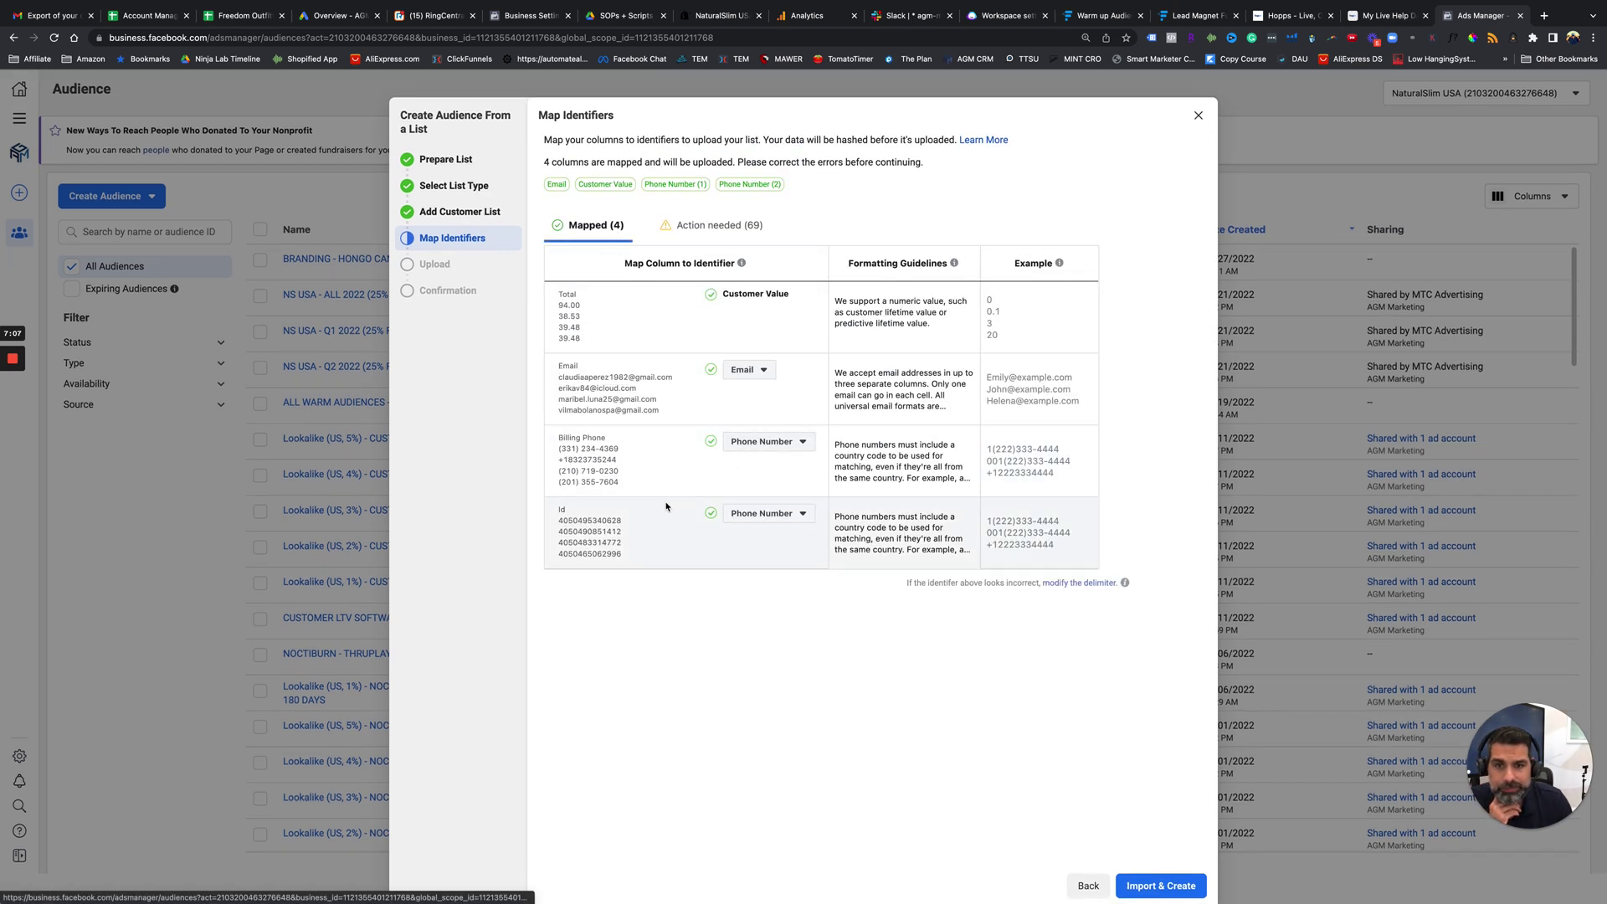
left_click(754, 516)
left_click(764, 535)
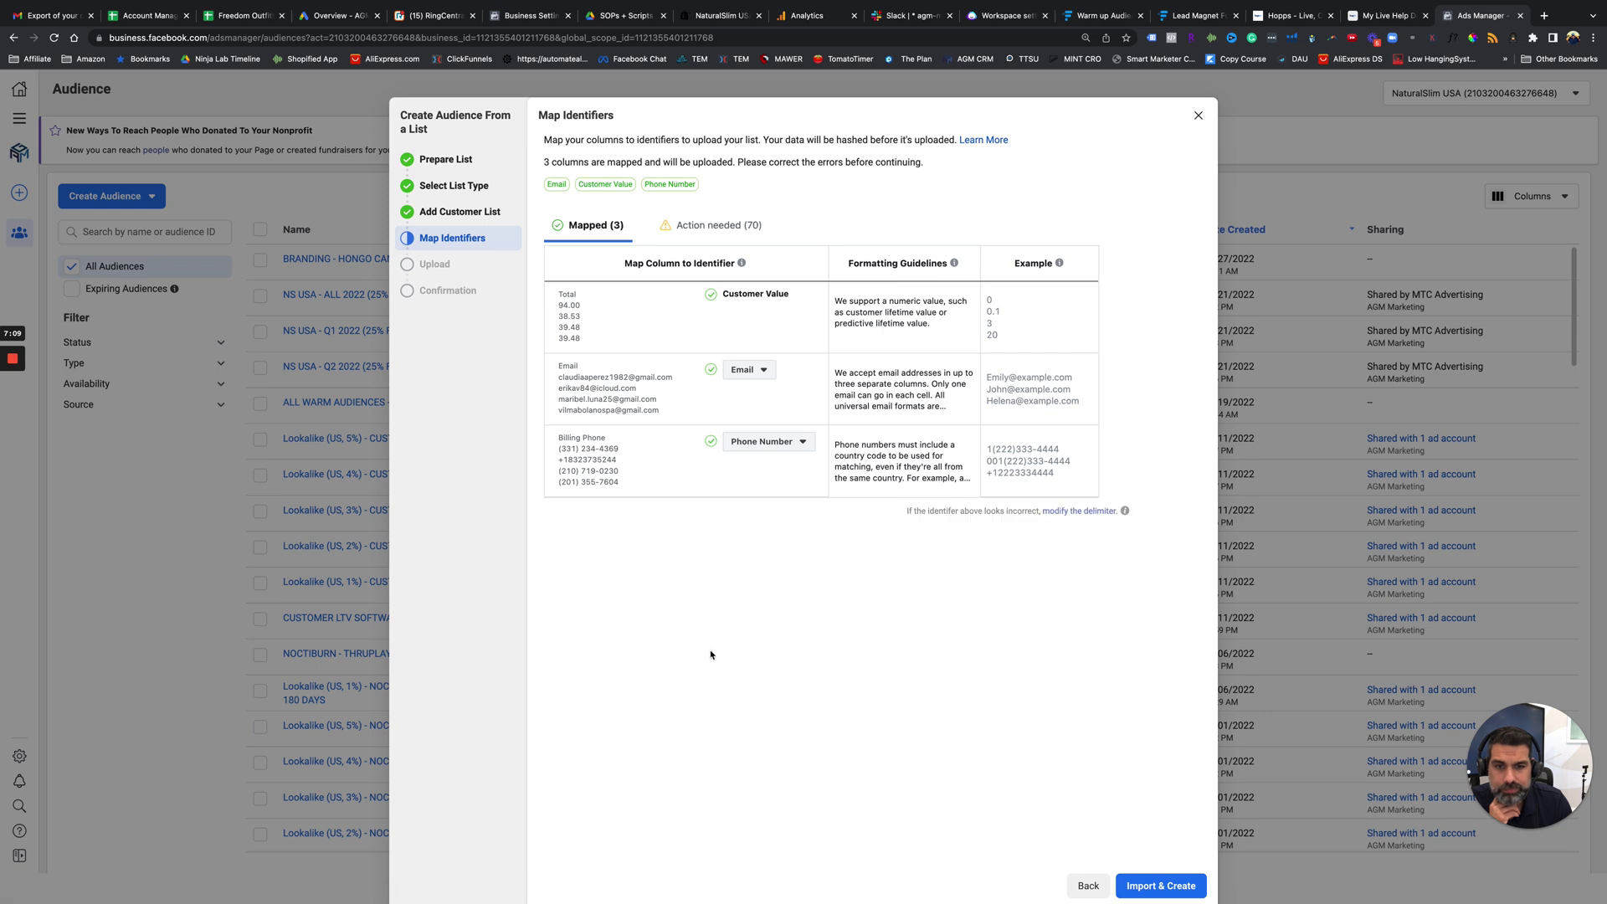
left_click(716, 225)
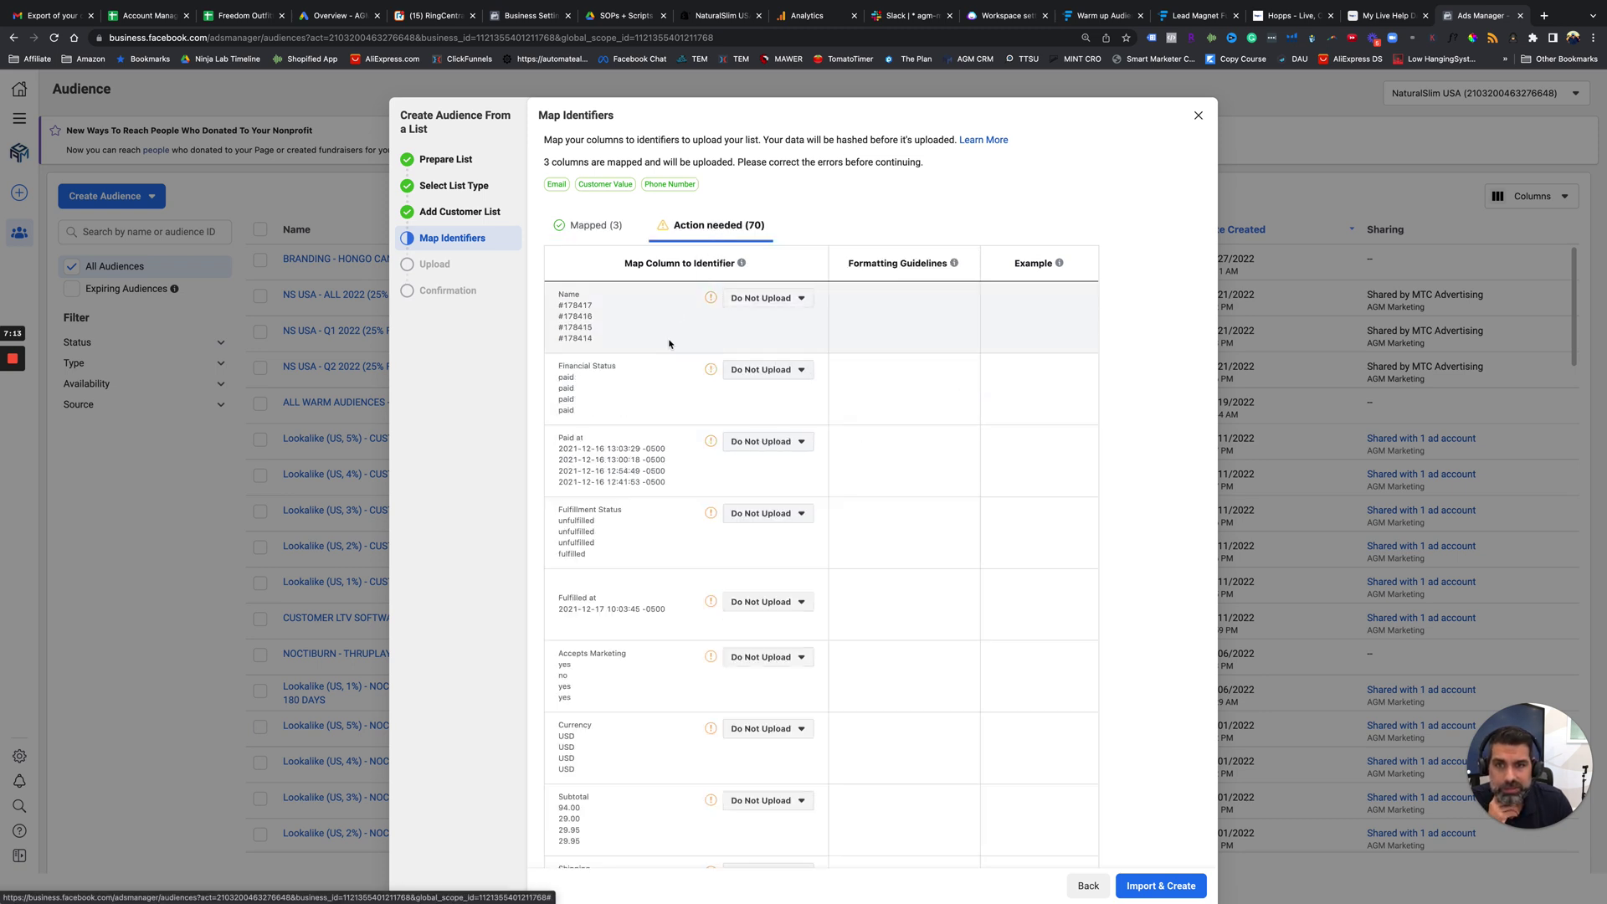
- Map the Billing Name column as First Name
scroll(682, 418, "down", 6)
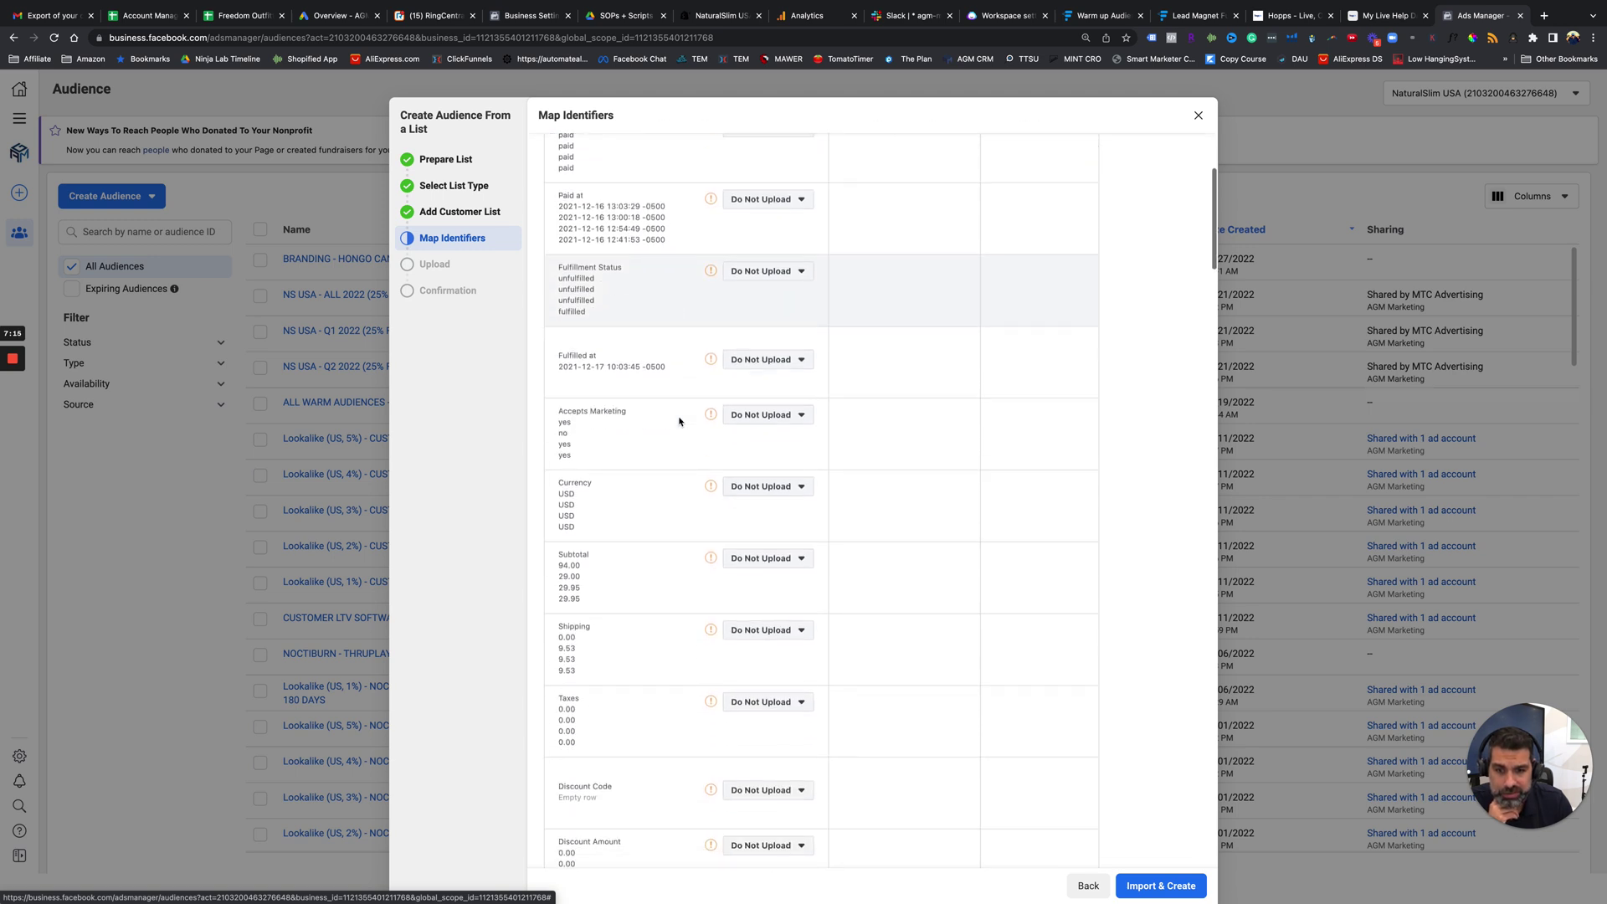
scroll(680, 421, "down", 5)
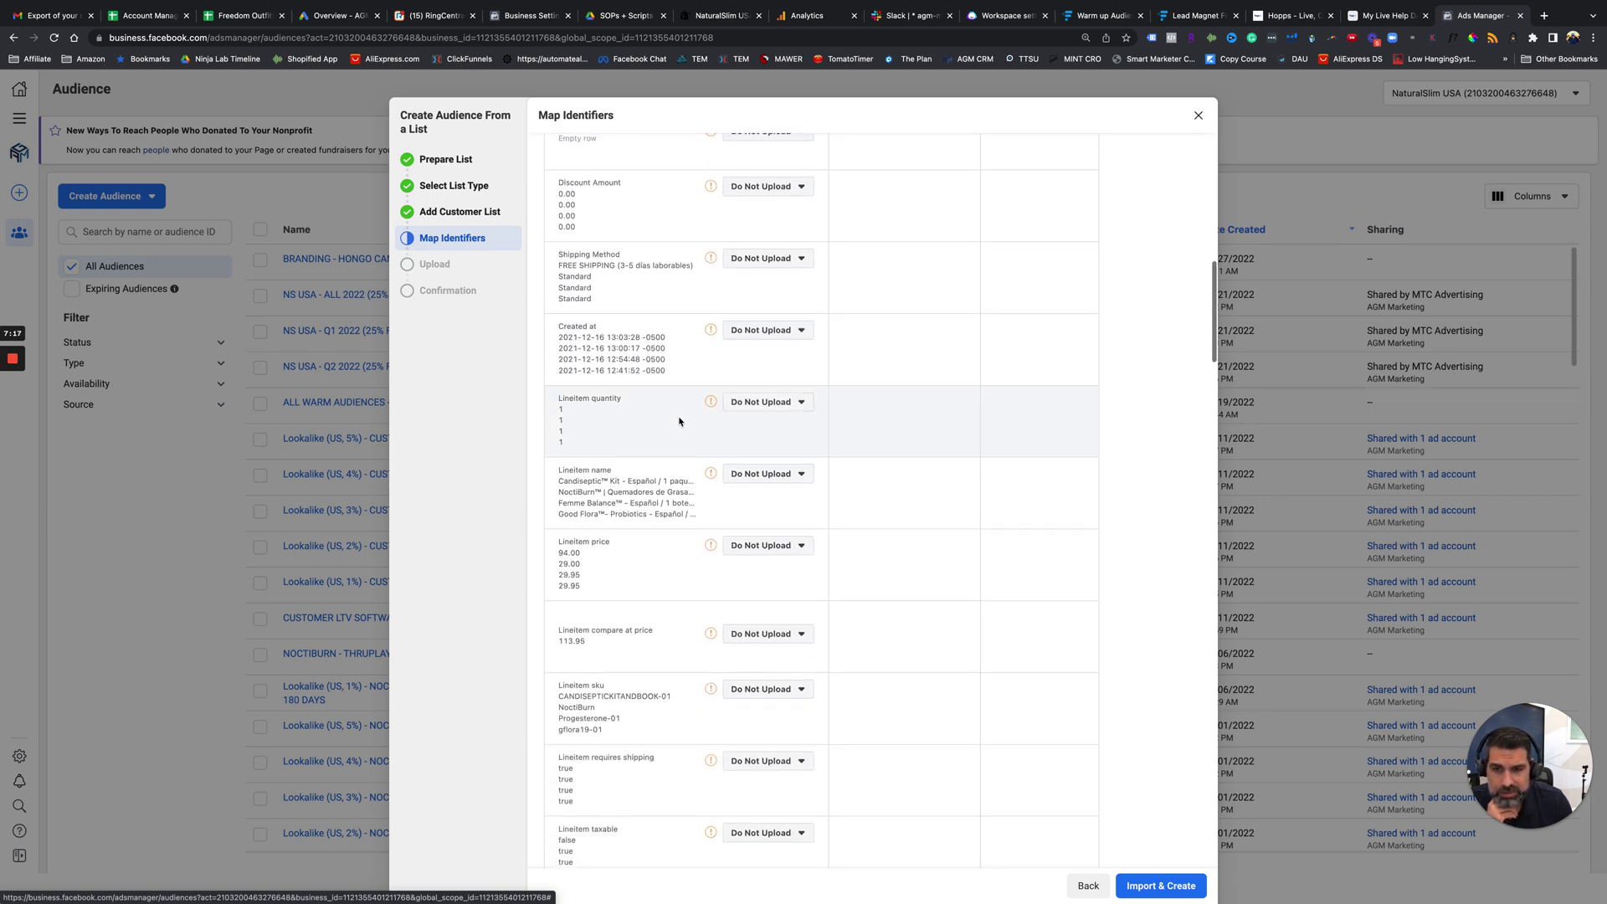
scroll(680, 421, "down", 5)
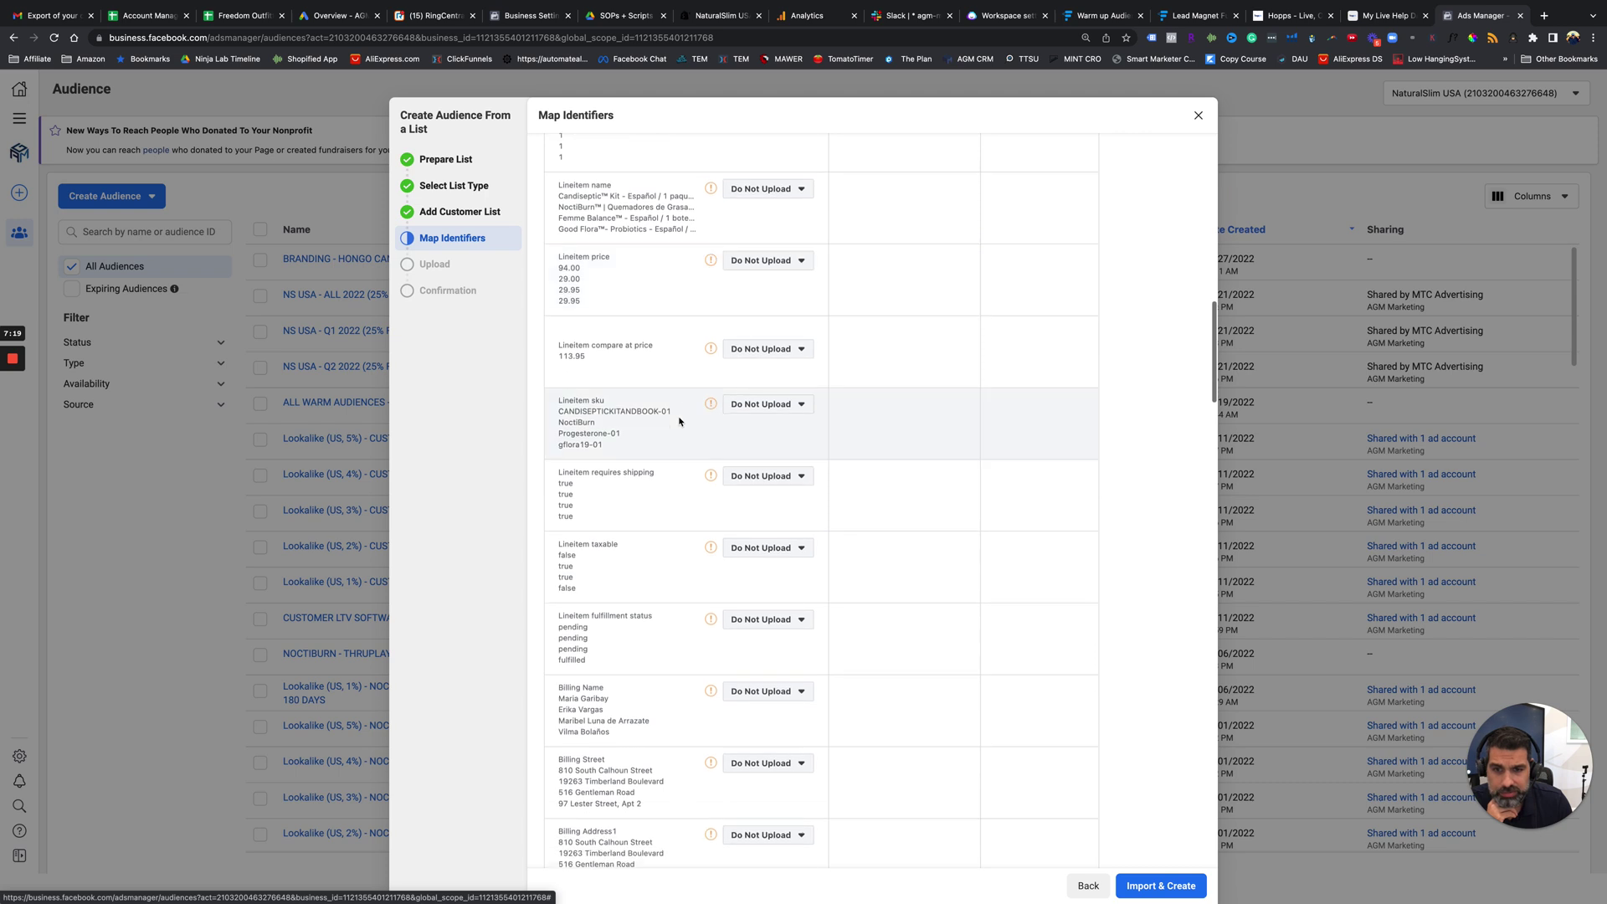
scroll(680, 421, "down", 3)
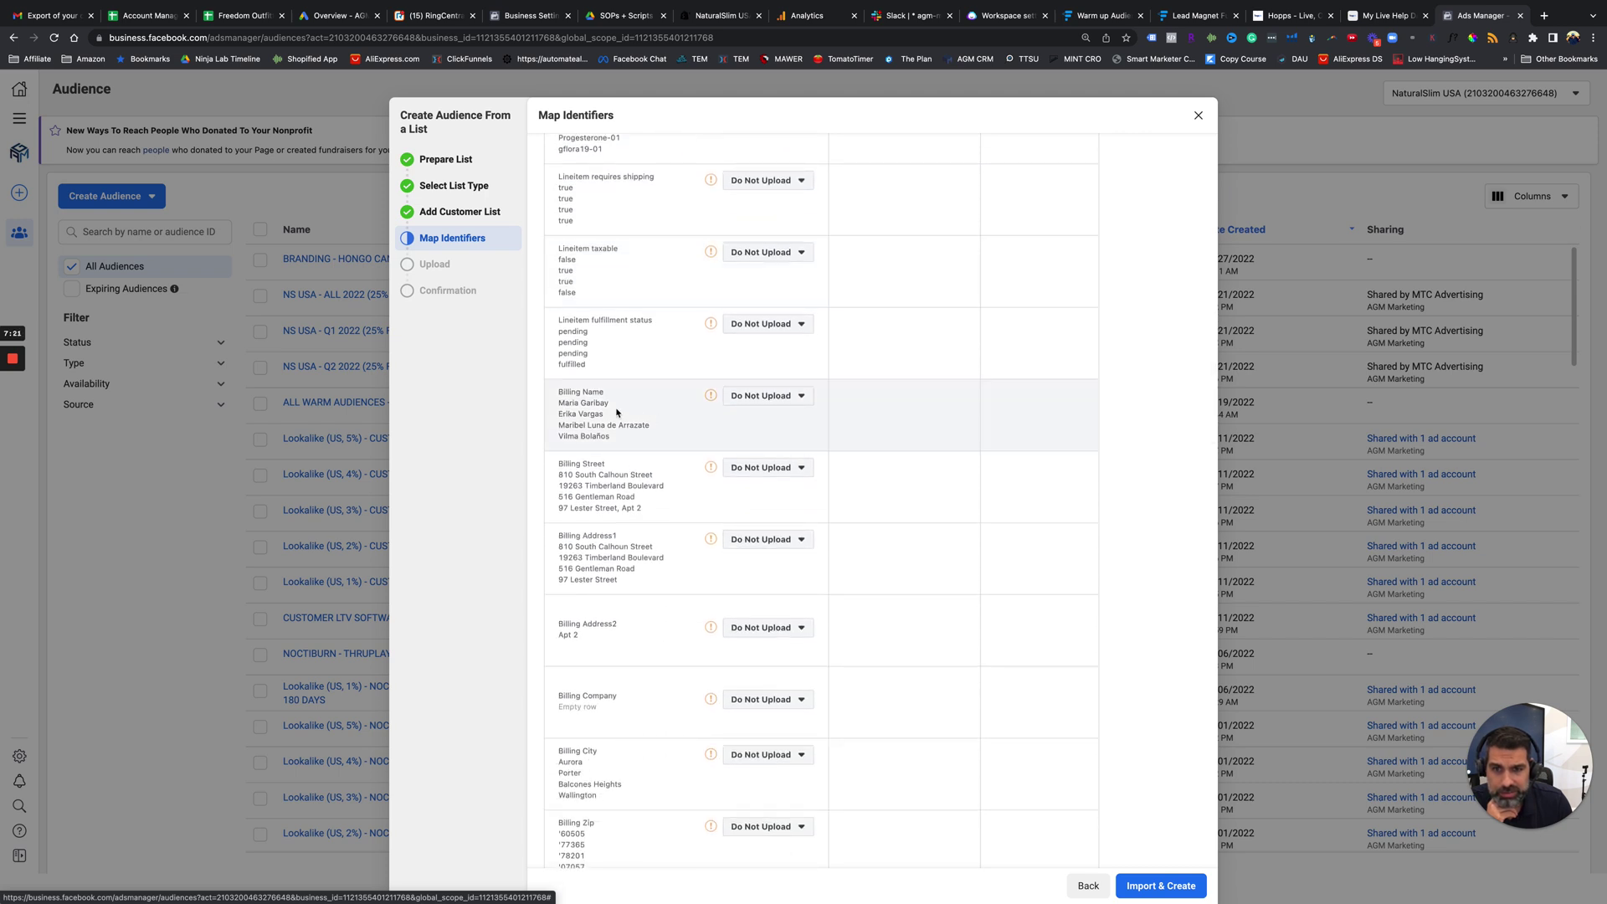
left_click(763, 405)
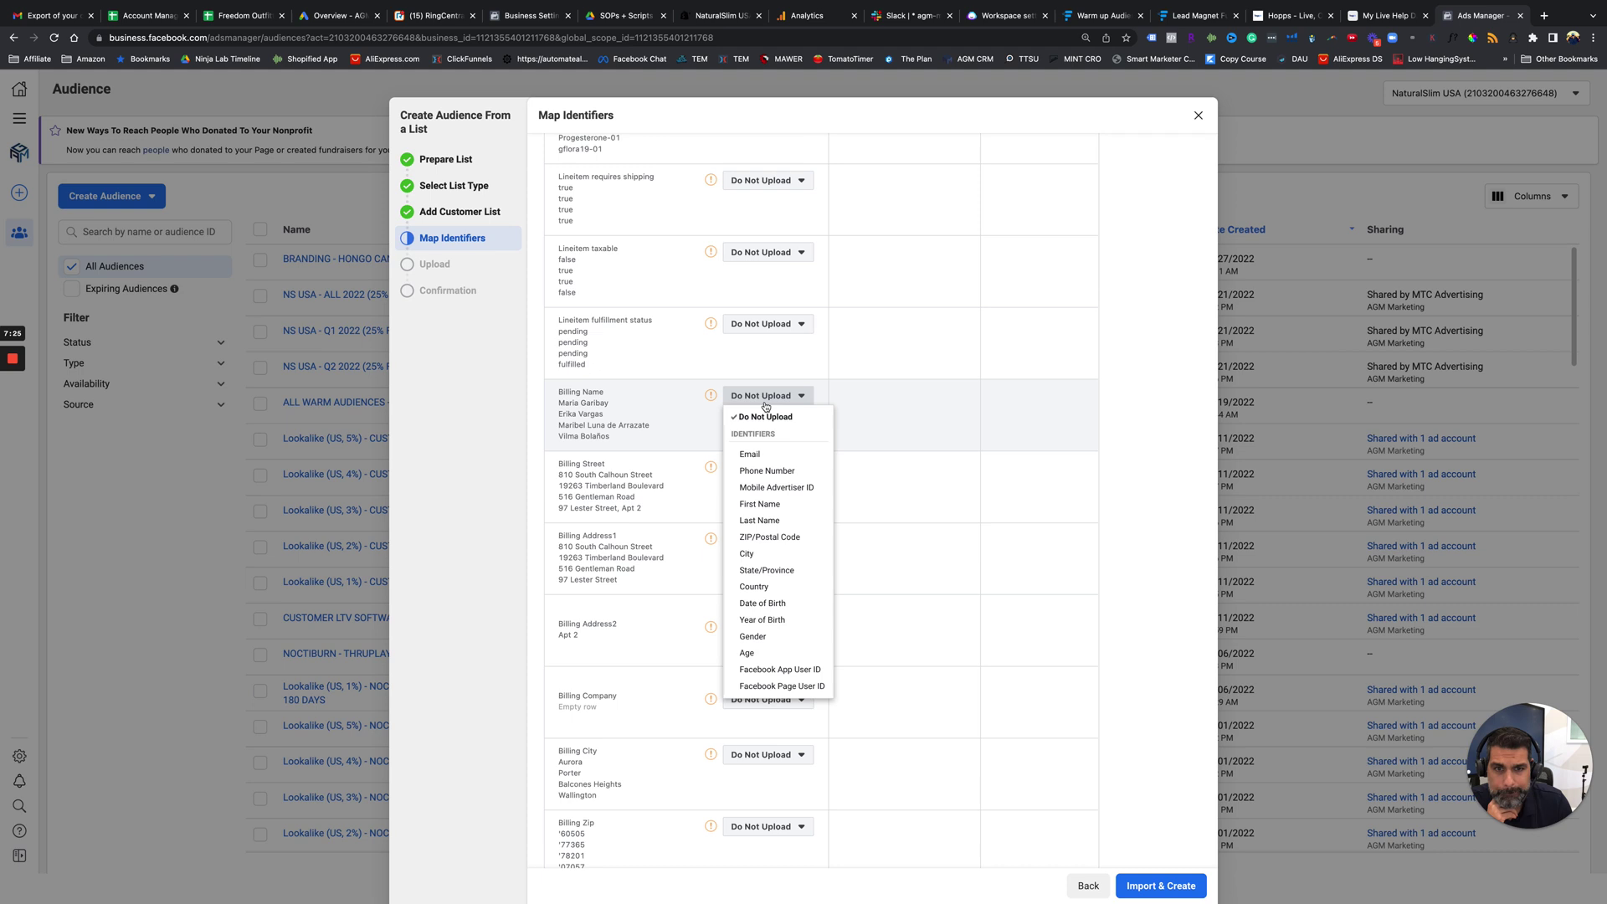
left_click(771, 508)
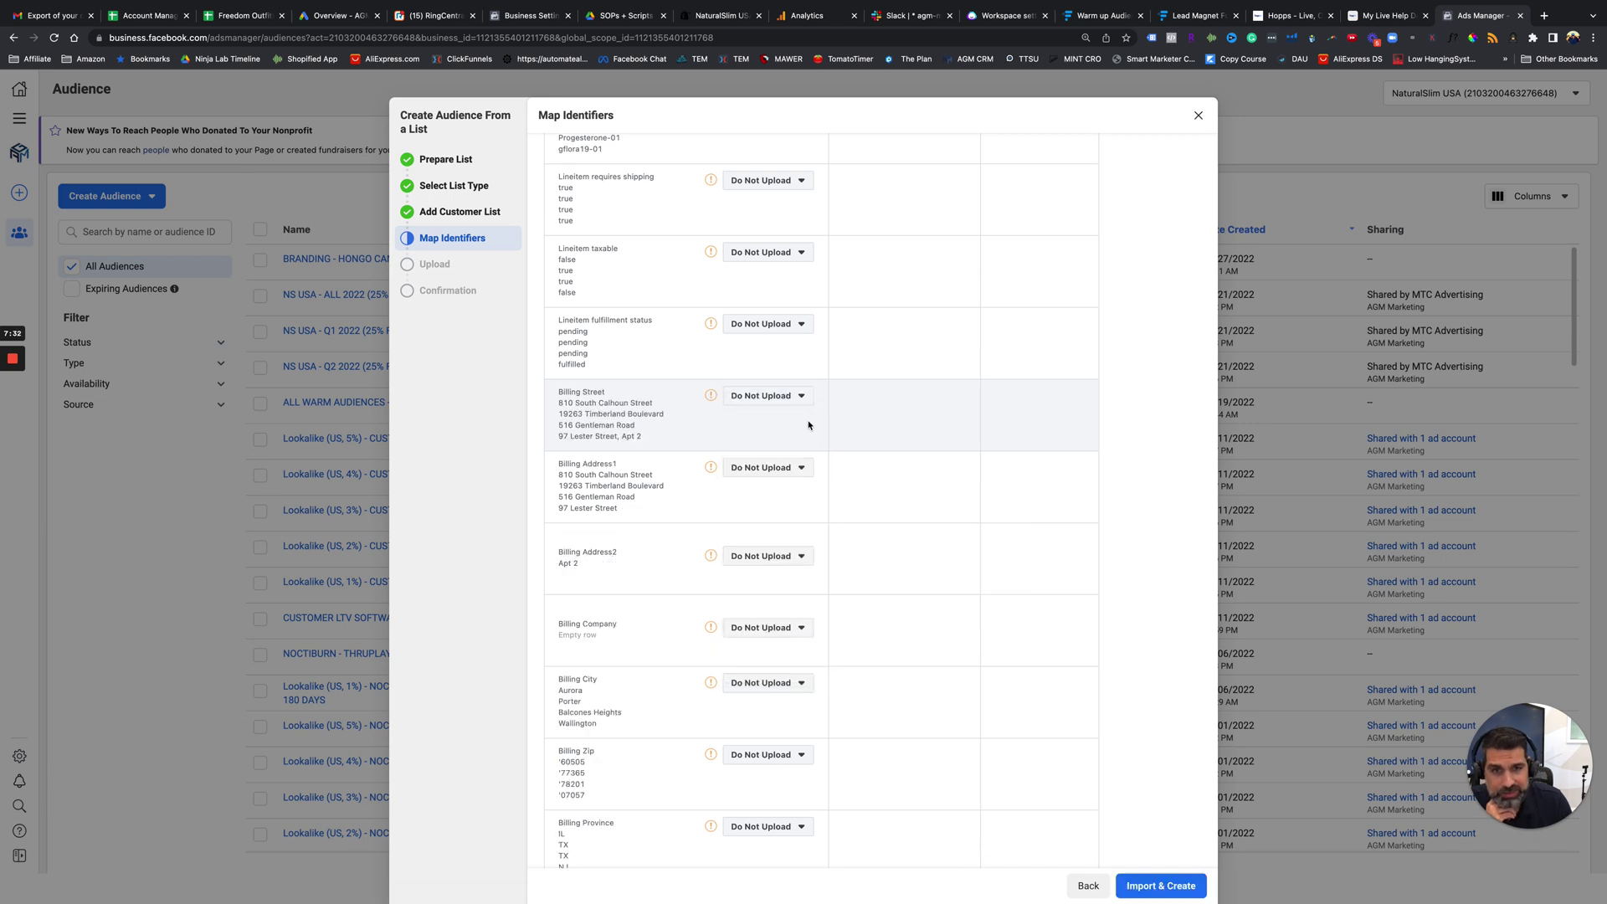
- Review the remaining unmapped columns and check the four mapped ones in Mapped (4)
scroll(678, 500, "down", 5)
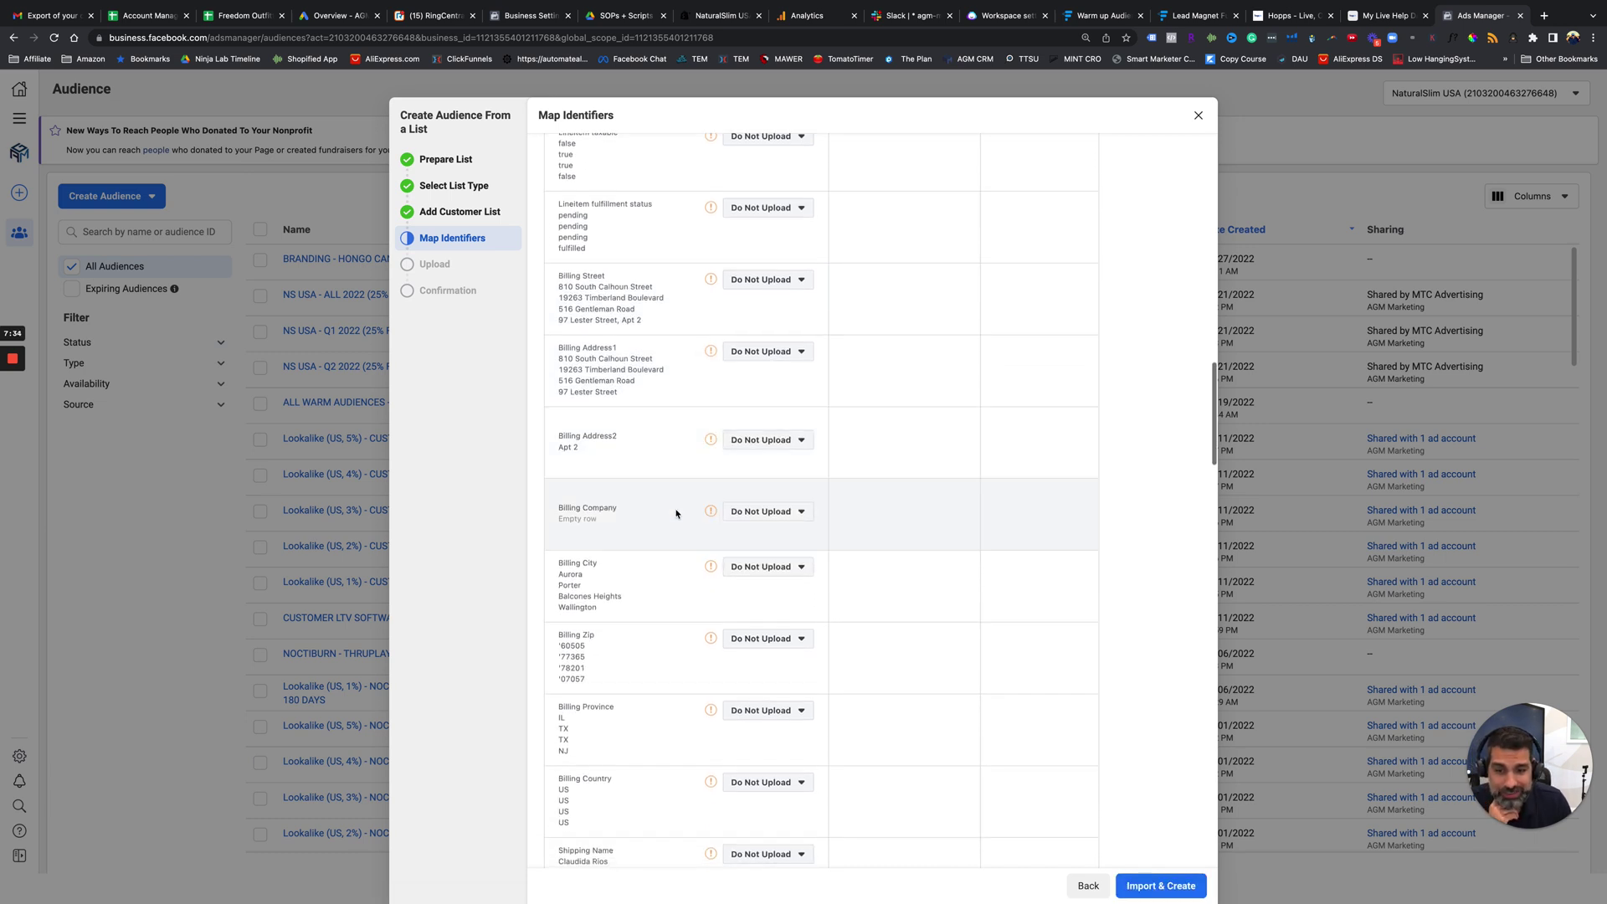
scroll(677, 513, "down", 7)
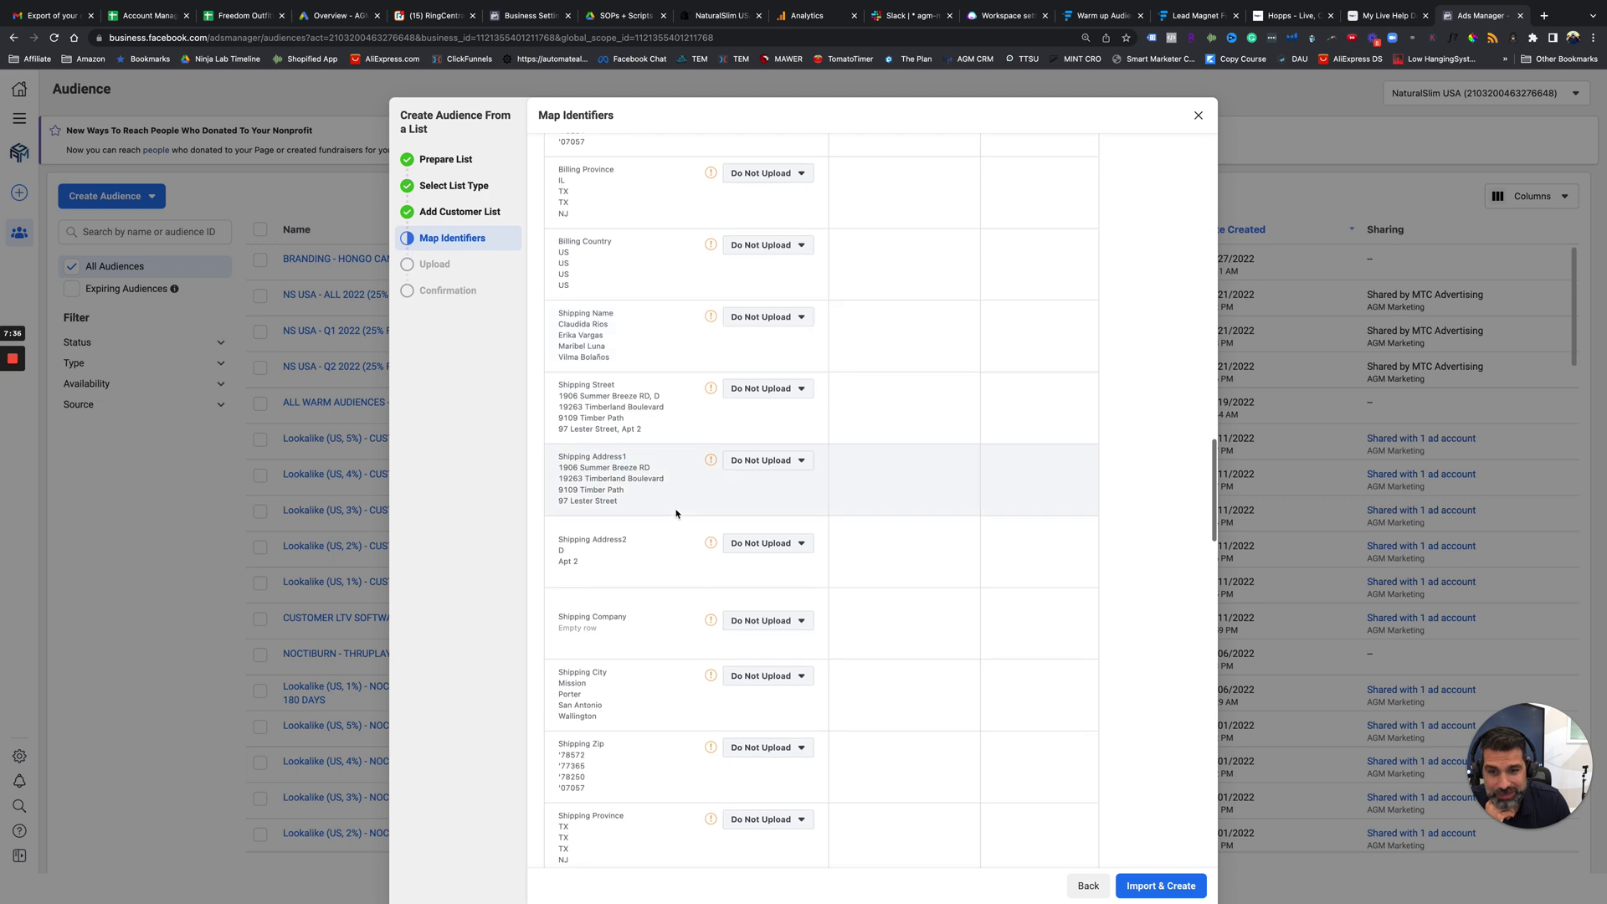
scroll(677, 514, "down", 6)
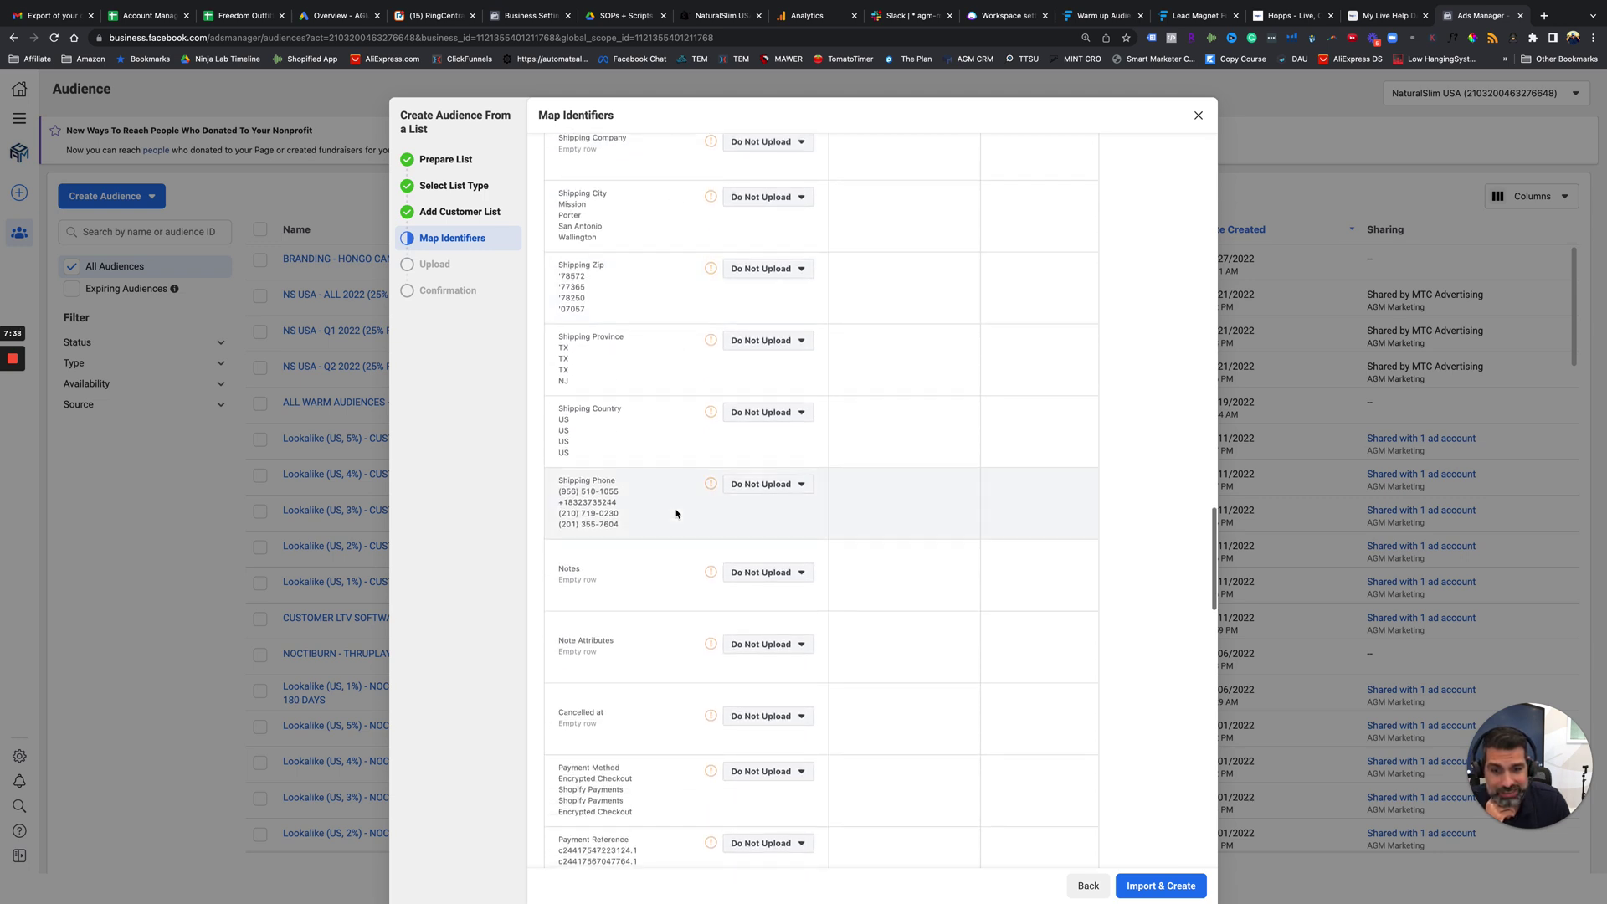
scroll(676, 513, "down", 8)
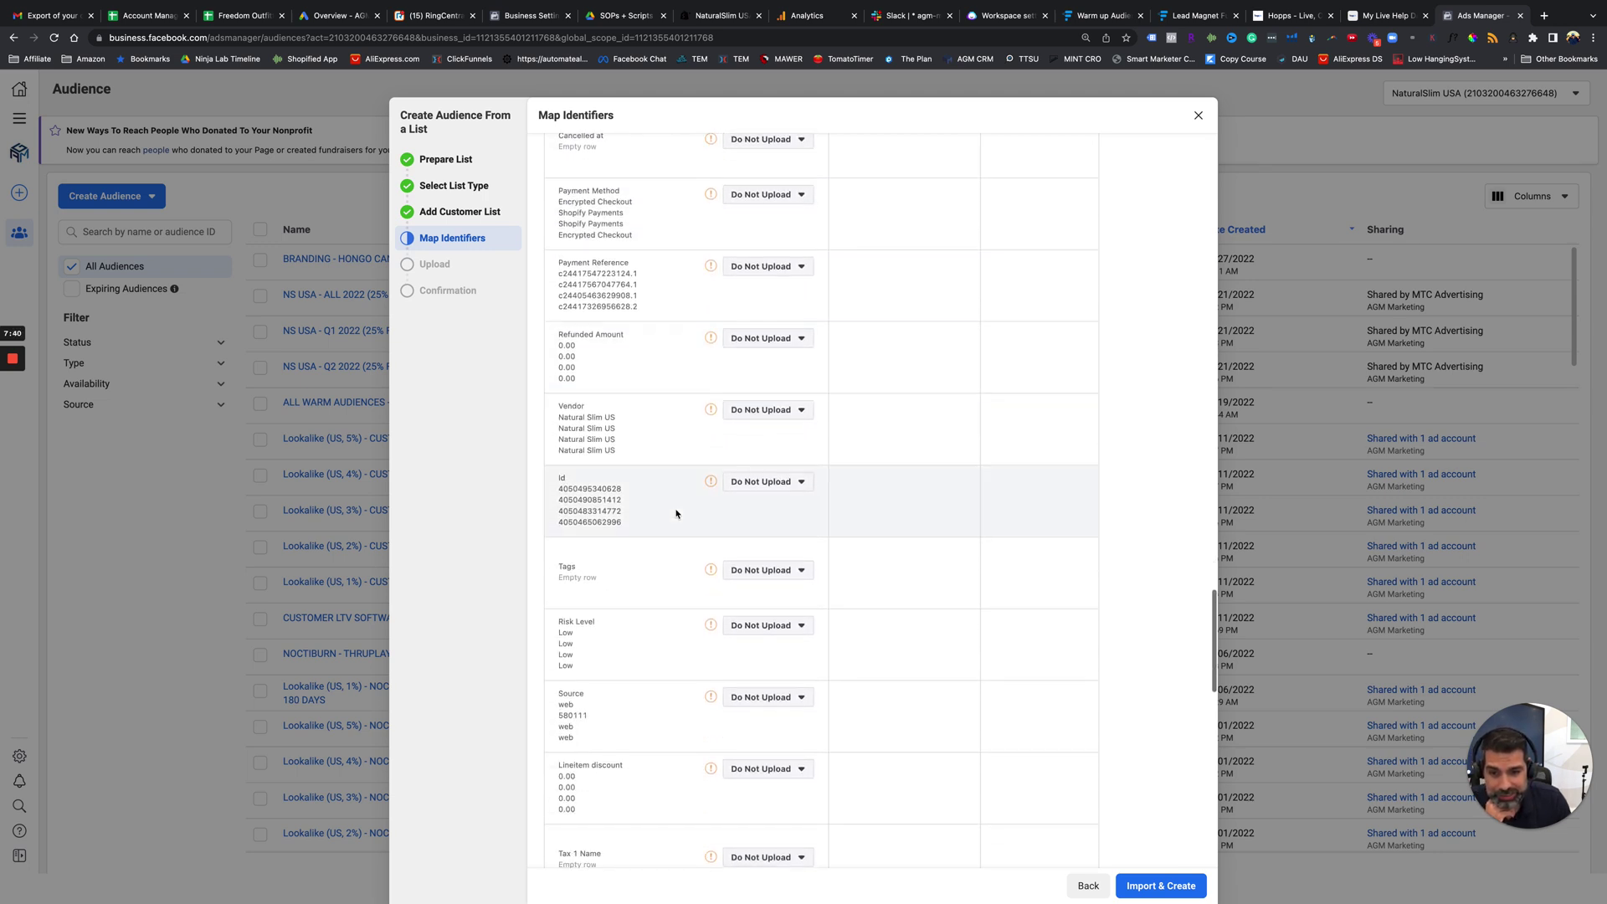
scroll(677, 513, "down", 8)
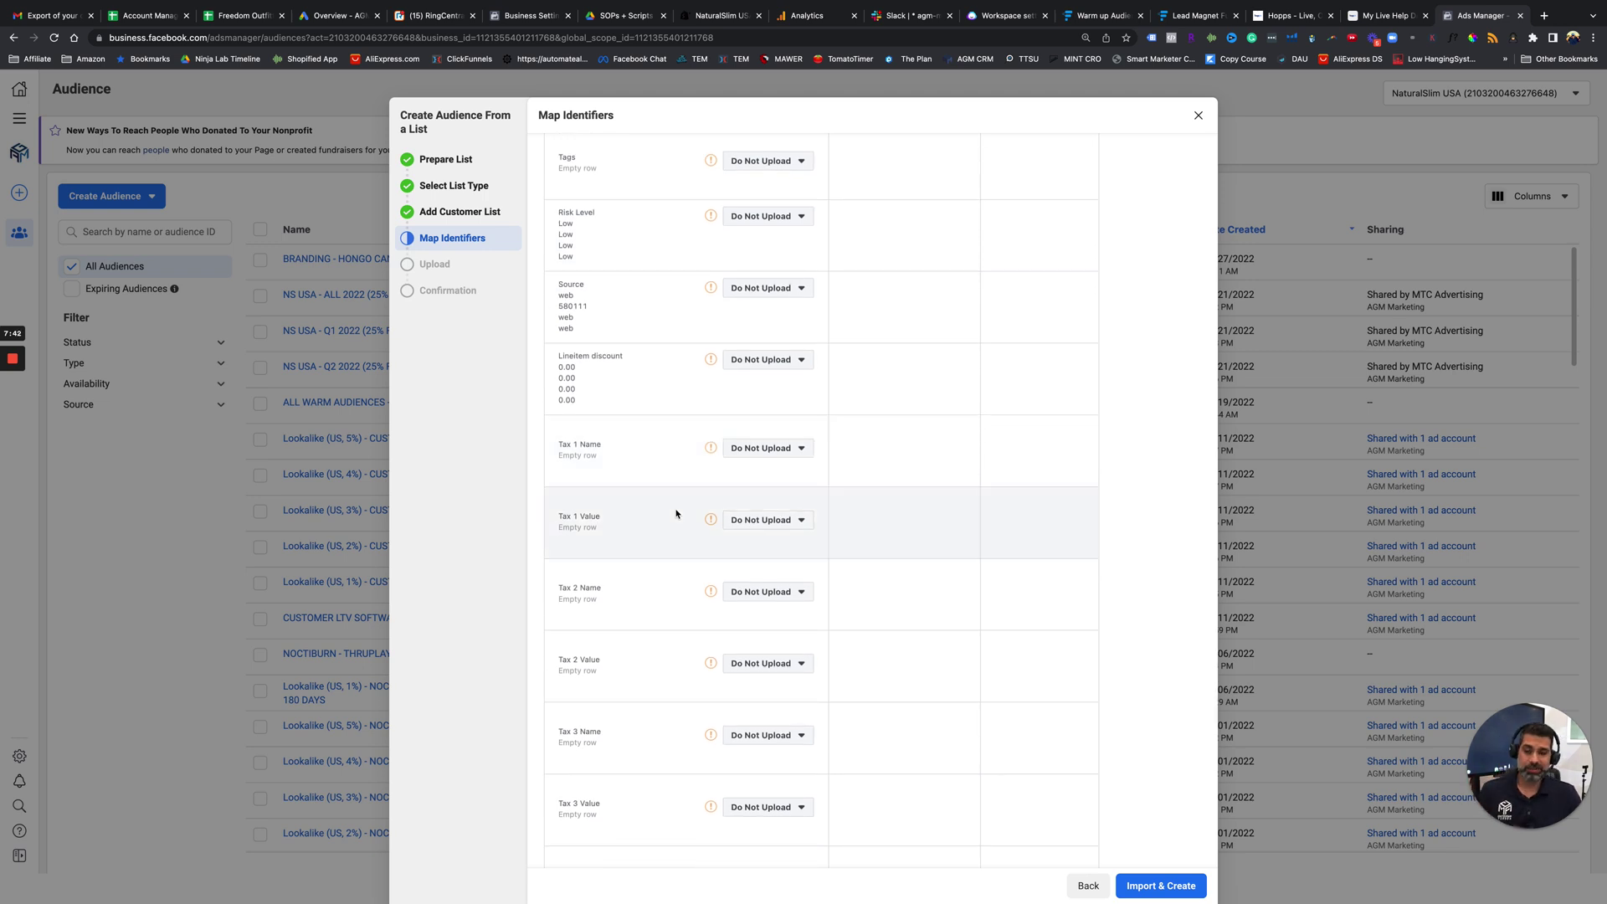
scroll(677, 514, "down", 5)
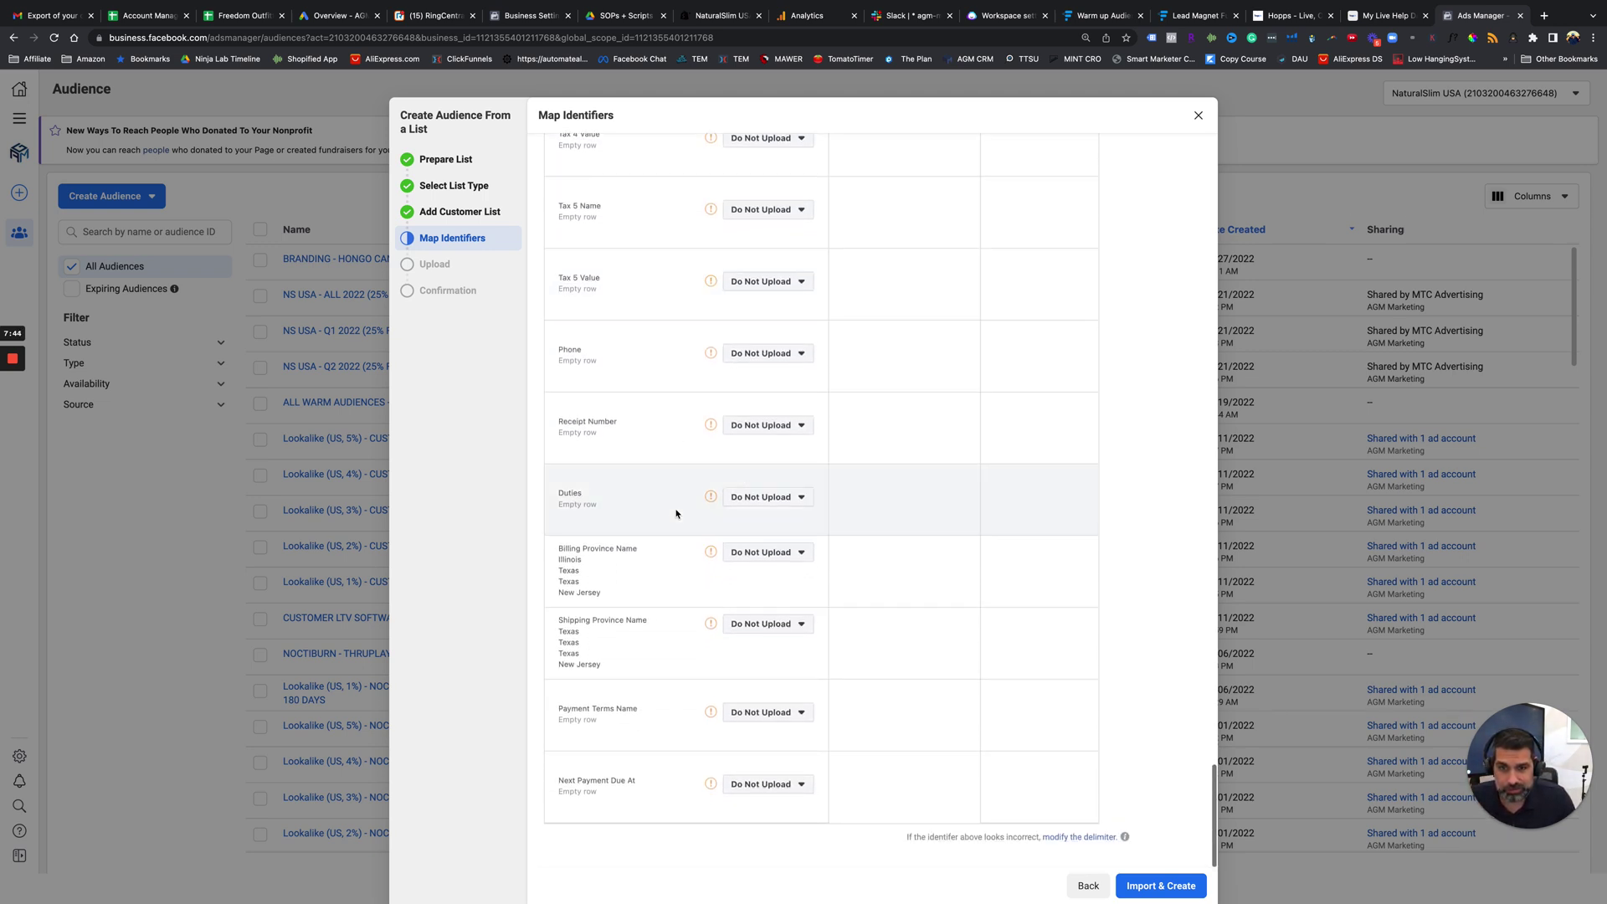
scroll(682, 604, "up", 20)
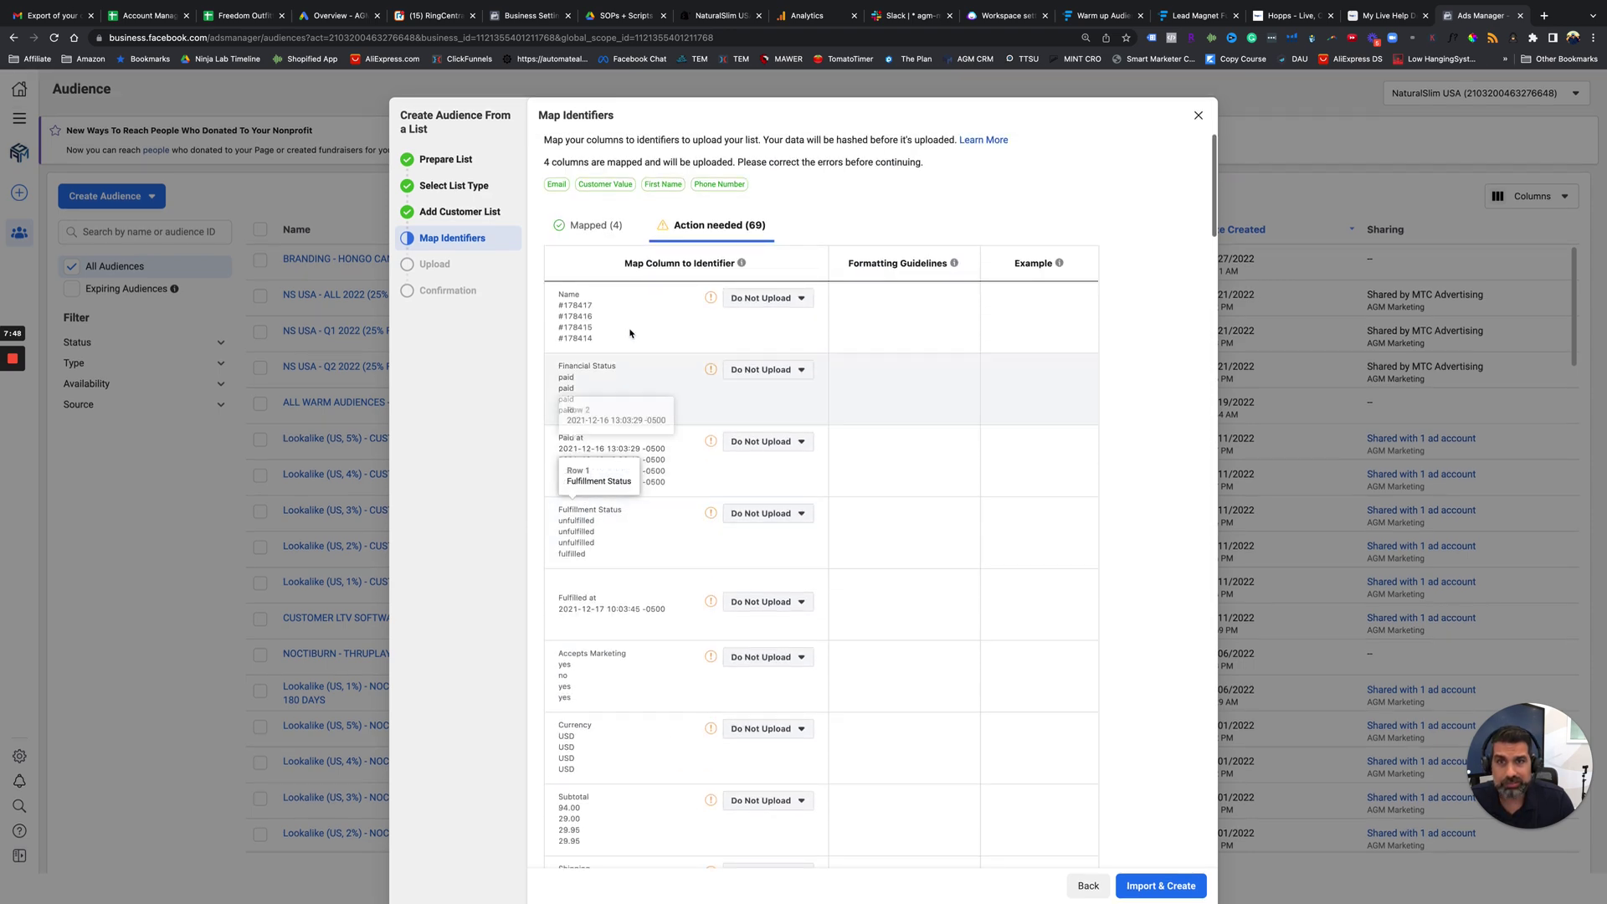
left_click(587, 225)
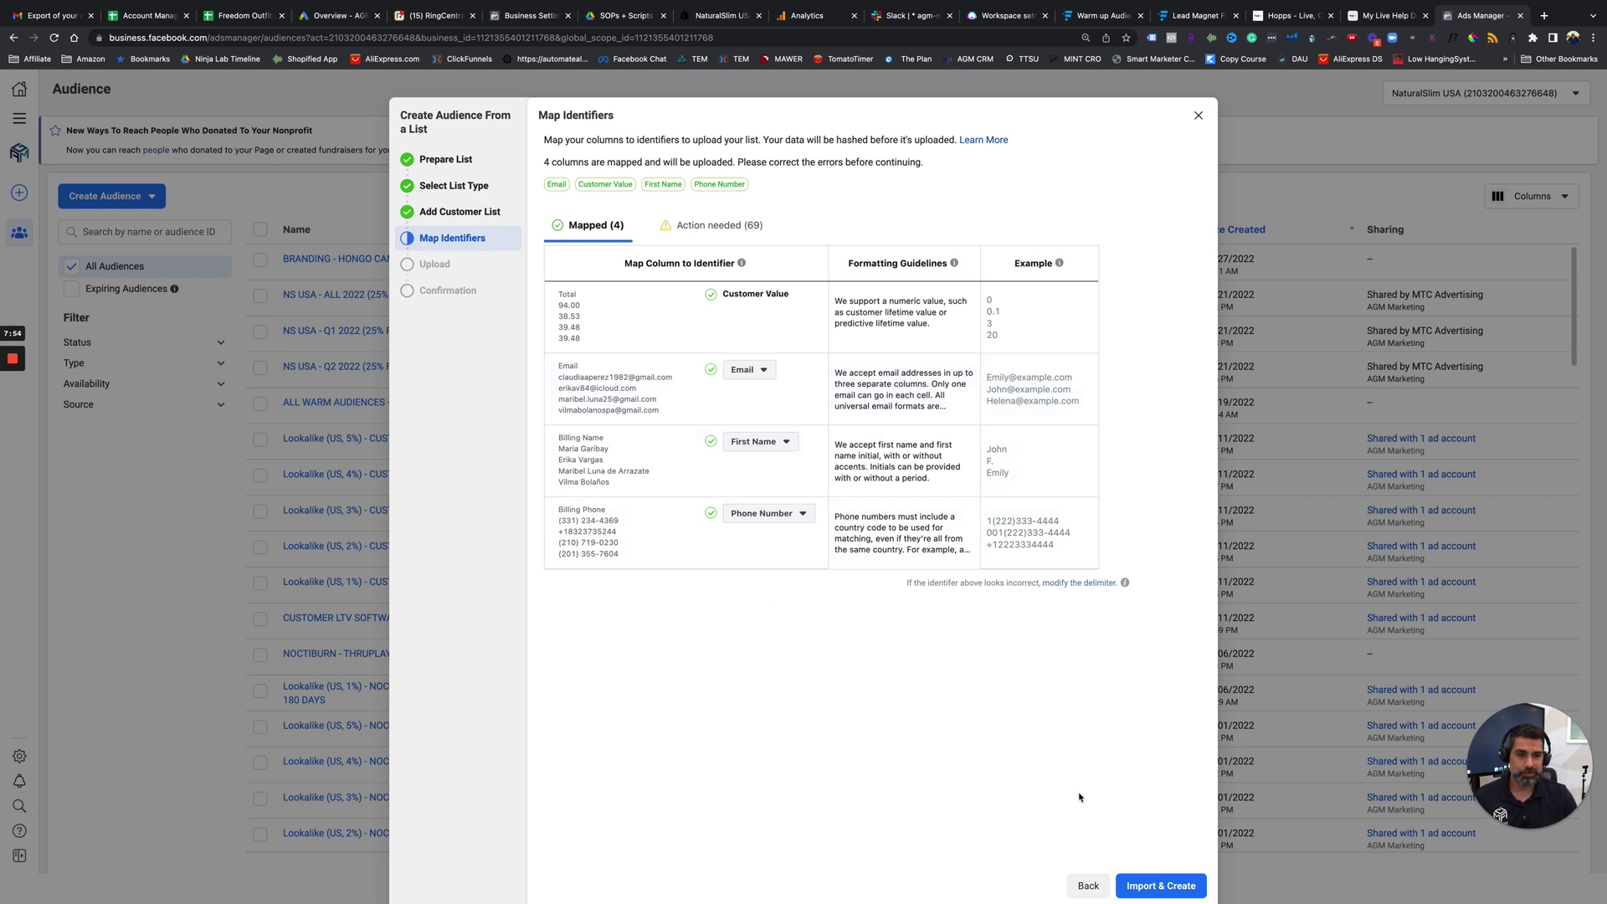
- Import all 15,150 rows, then start a lookalike audience sourced from AGM Customer Orders
left_click(1161, 886)
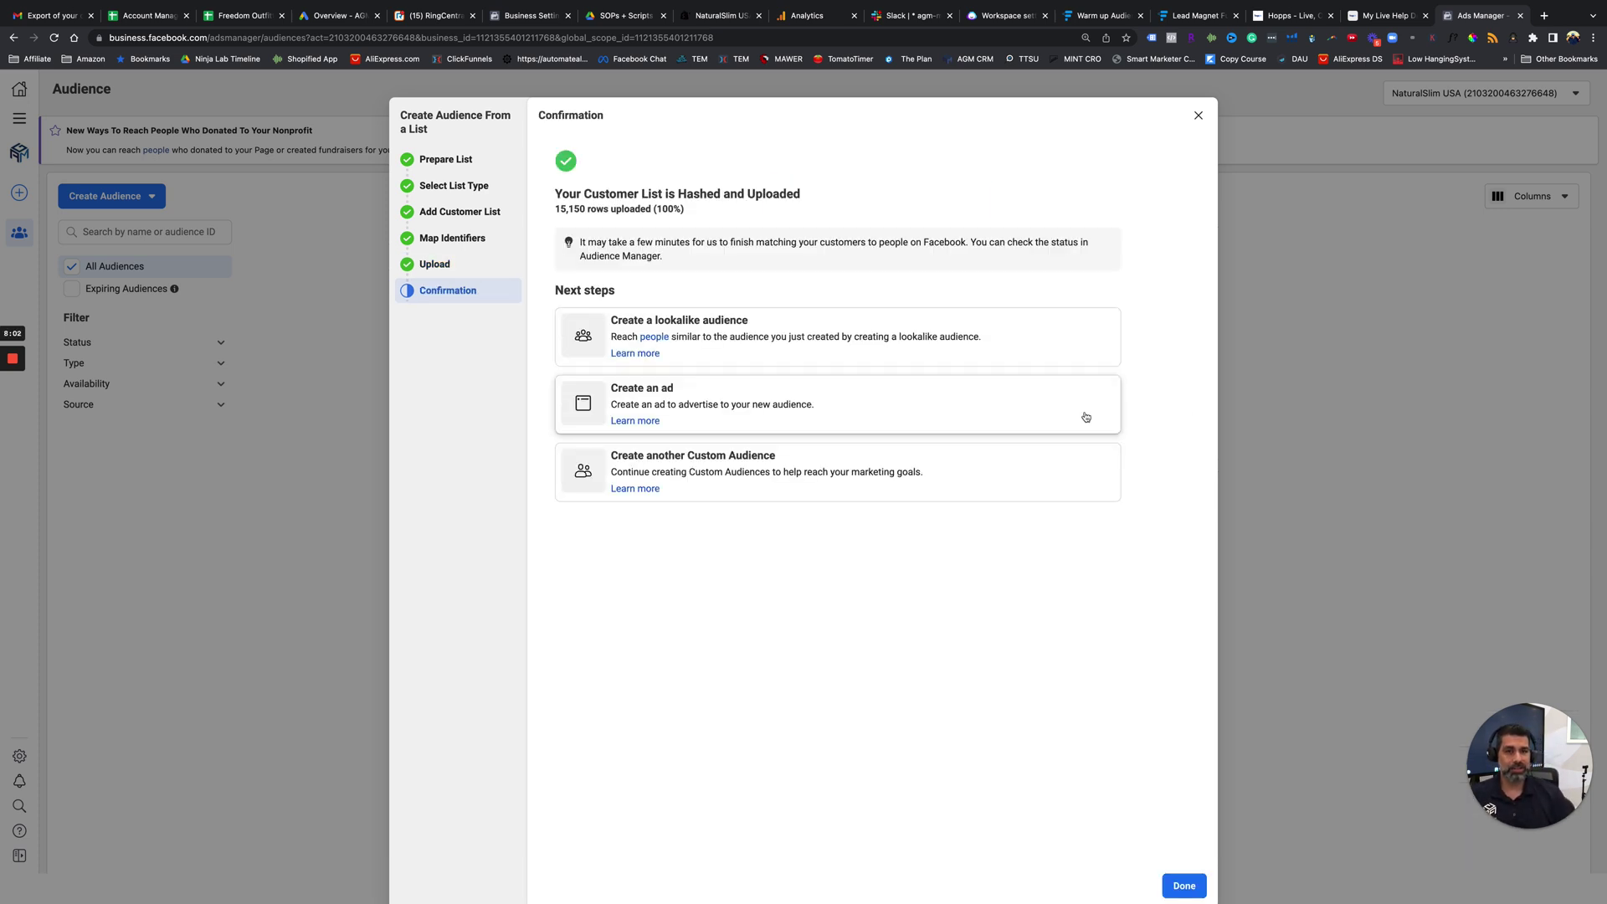
left_click(673, 329)
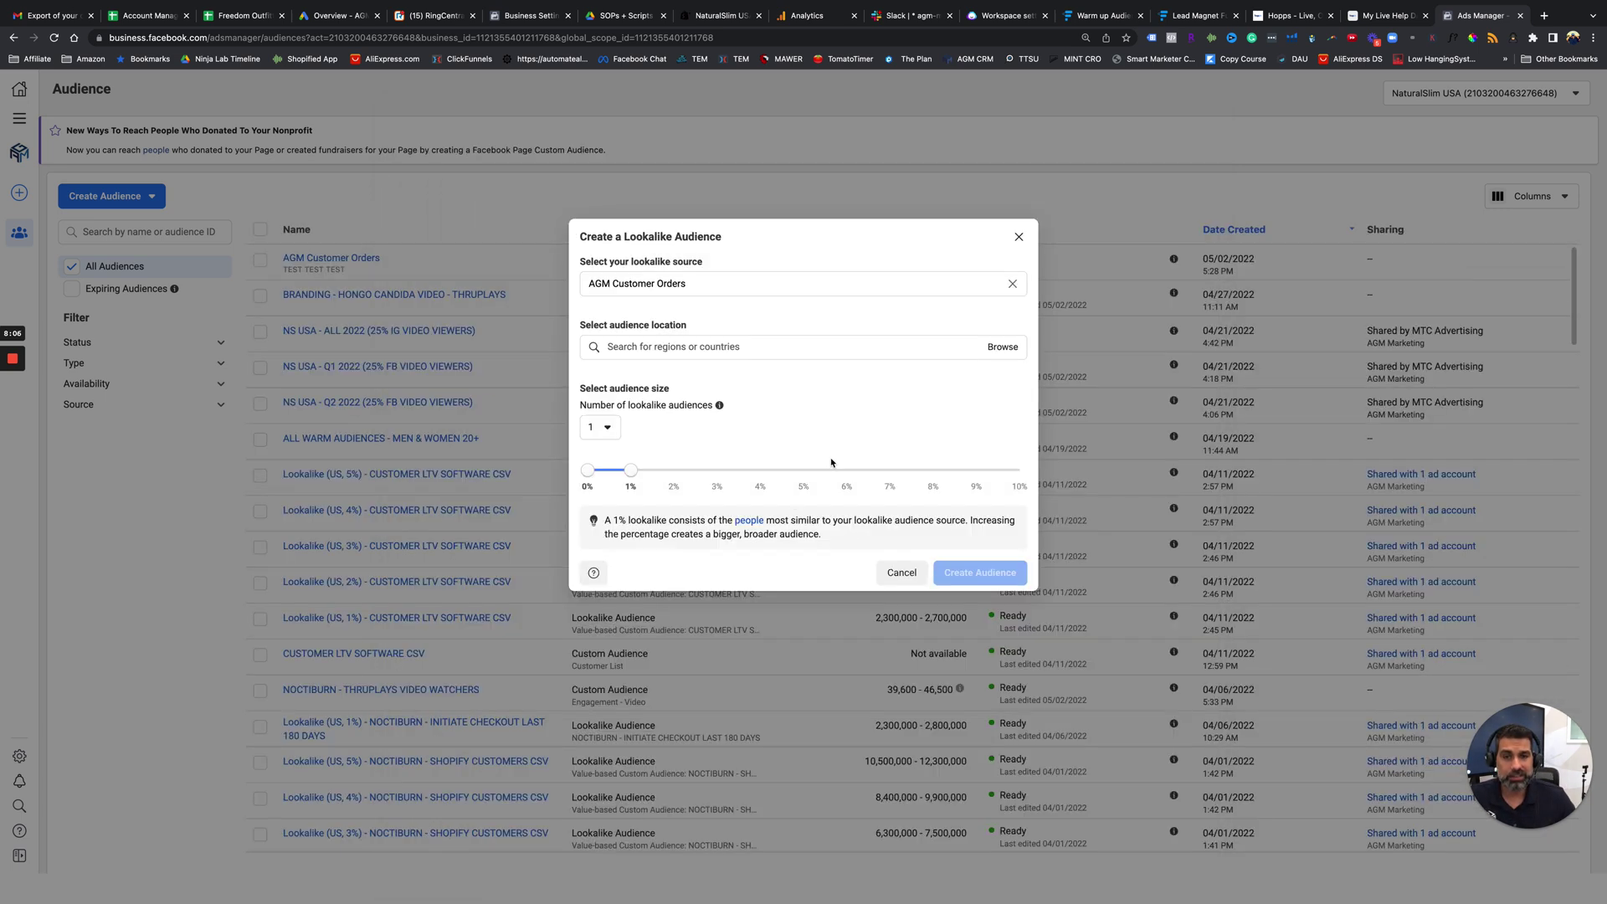
left_click_drag(640, 475, 764, 478)
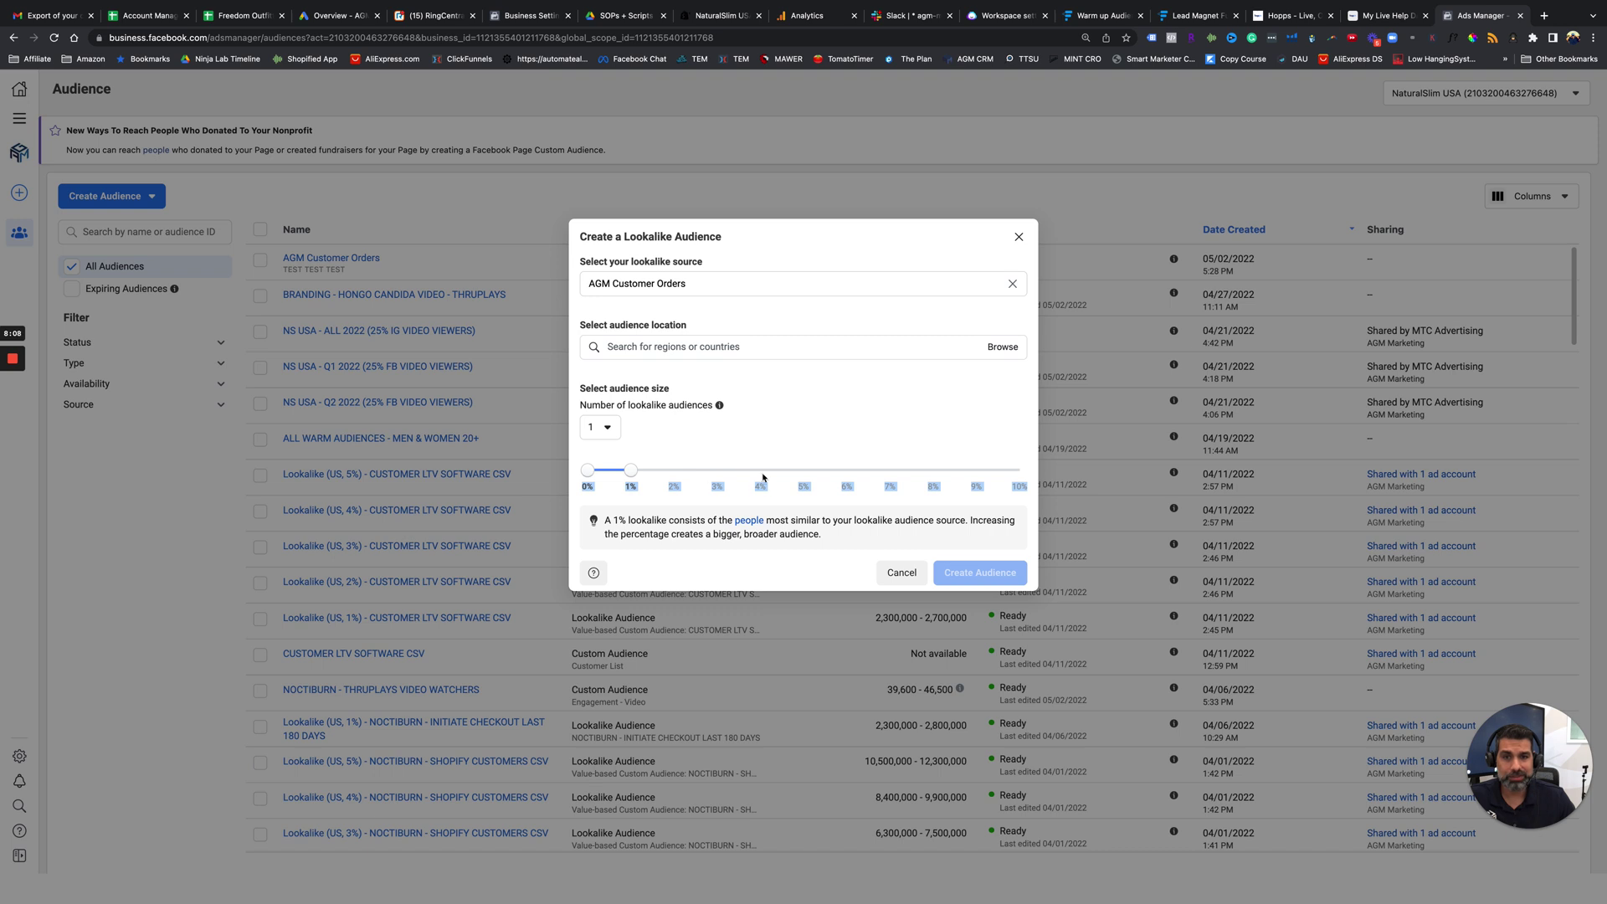
left_click(707, 427)
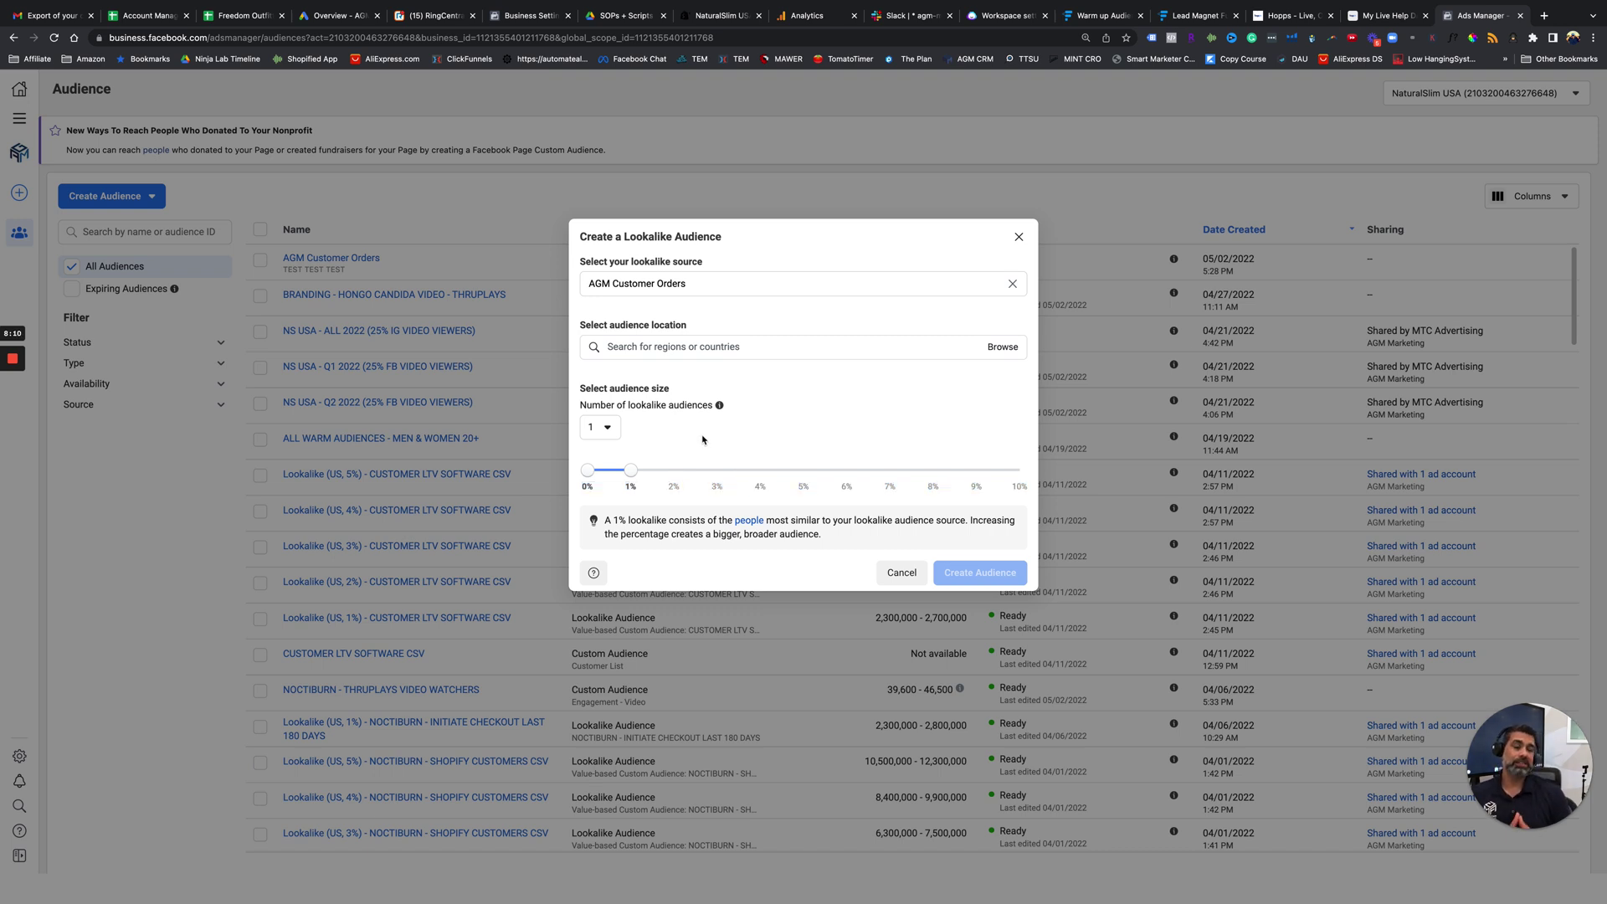